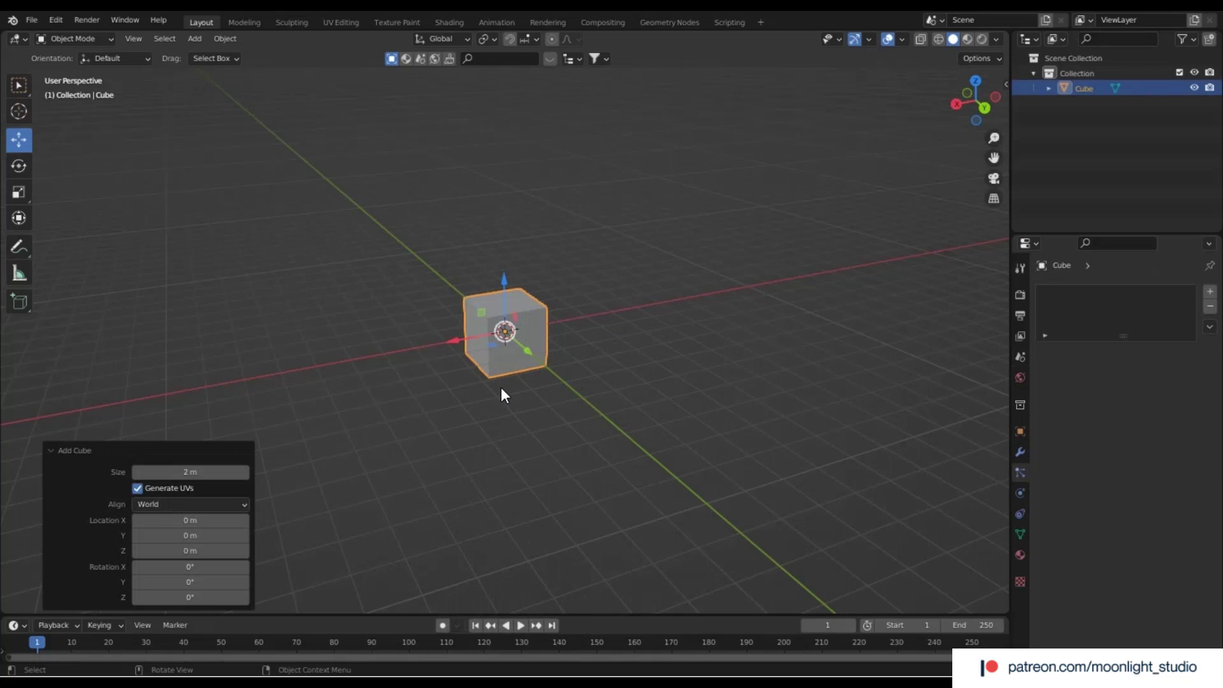
Set the new cube's size to 4 m
{"action": "left_click", "coordinate": [223, 472]}
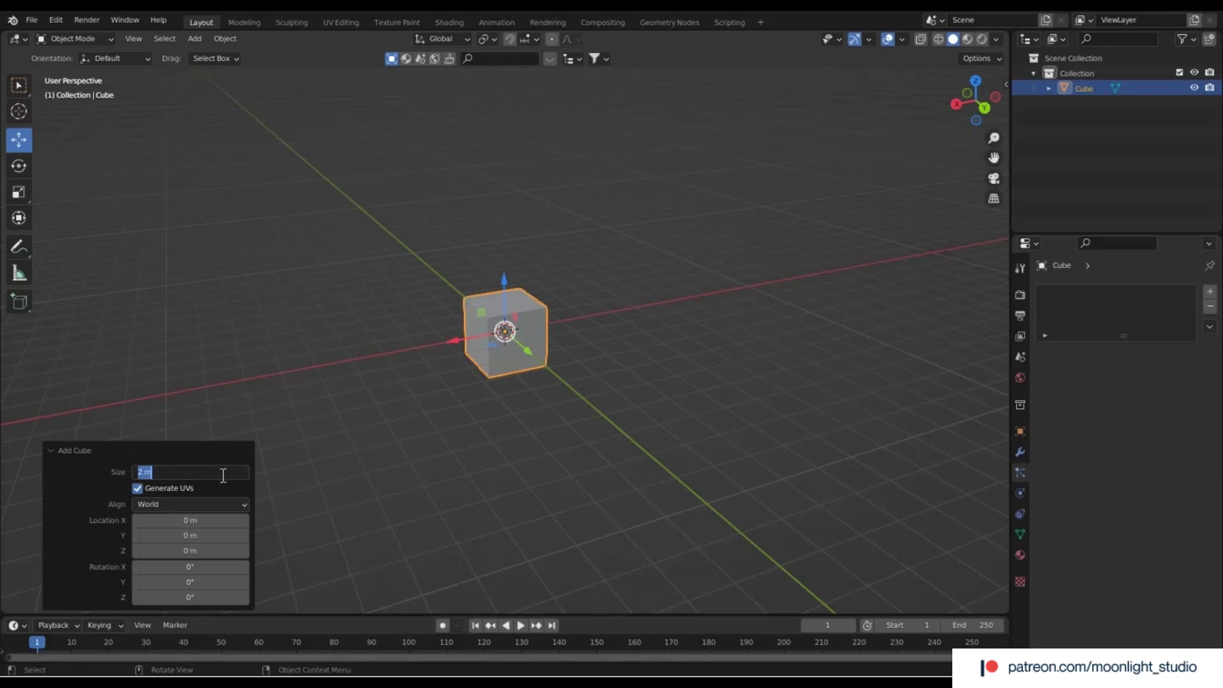
{"action": "type", "text": "4"}
{"action": "key", "text": "Return"}
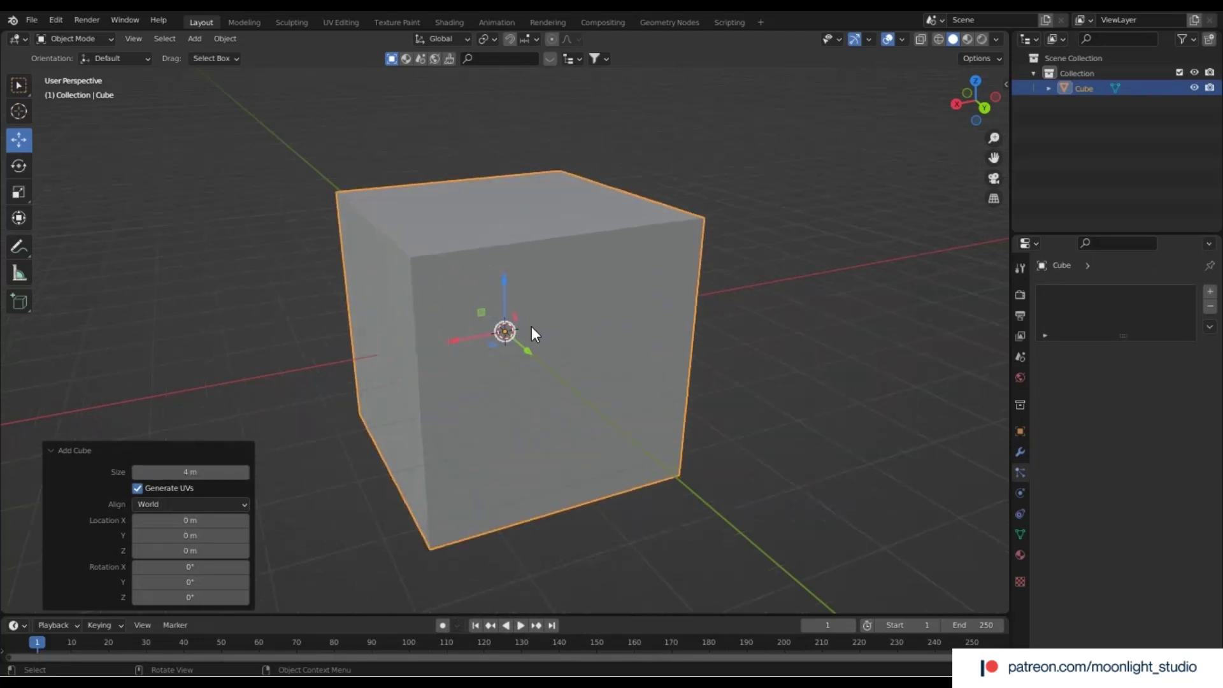
{"action": "left_click", "coordinate": [195, 39]}
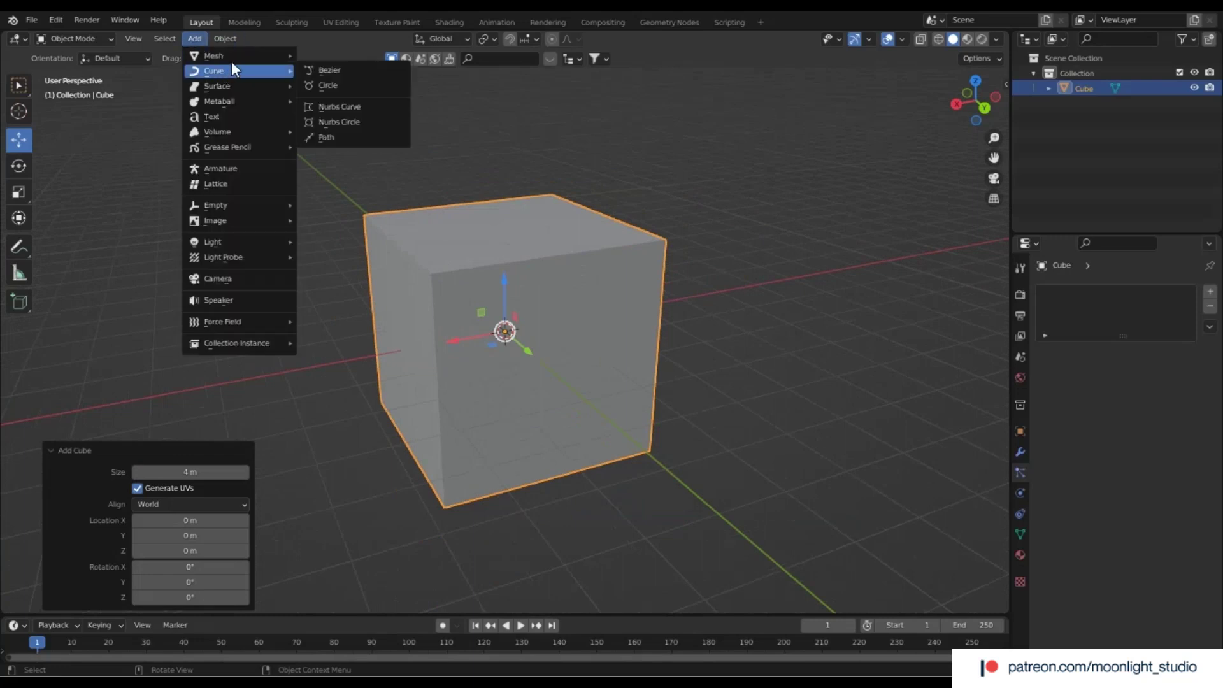
{"action": "left_click", "coordinate": [678, 307]}
{"action": "key", "text": "a"}
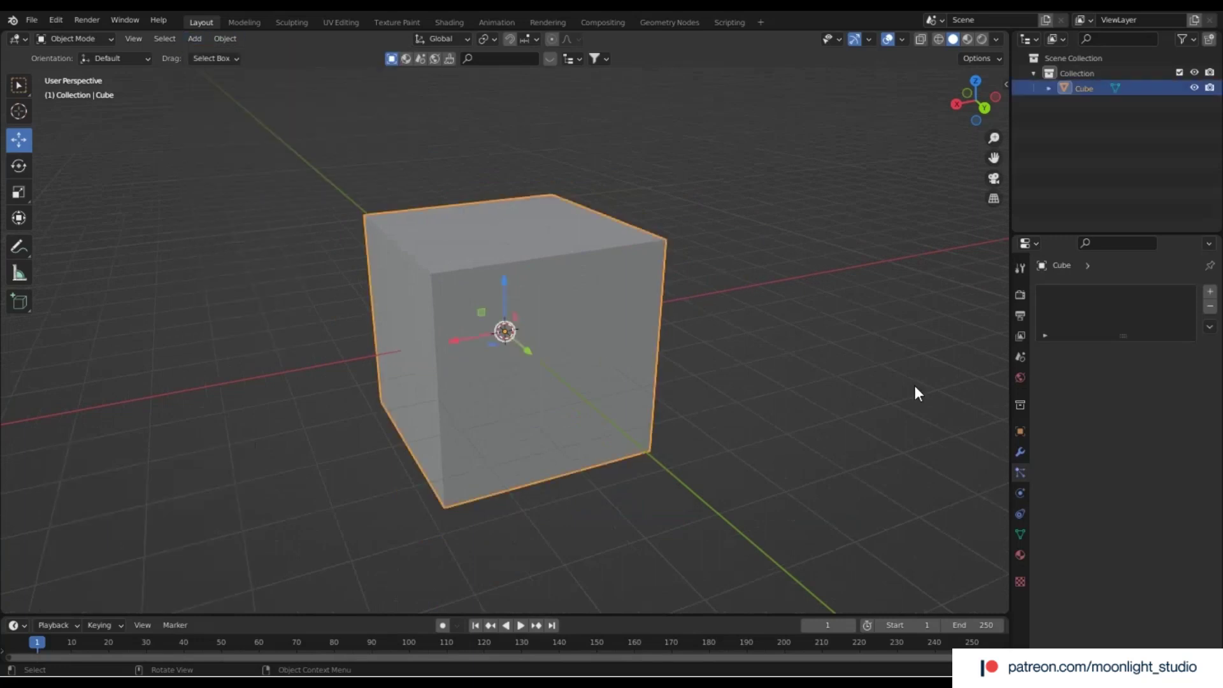
Set the cube's viewport display to Wire in its object properties
{"action": "left_click", "coordinate": [1019, 433]}
{"action": "scroll", "coordinate": [1104, 509], "scroll_direction": "down", "scroll_amount": 8}
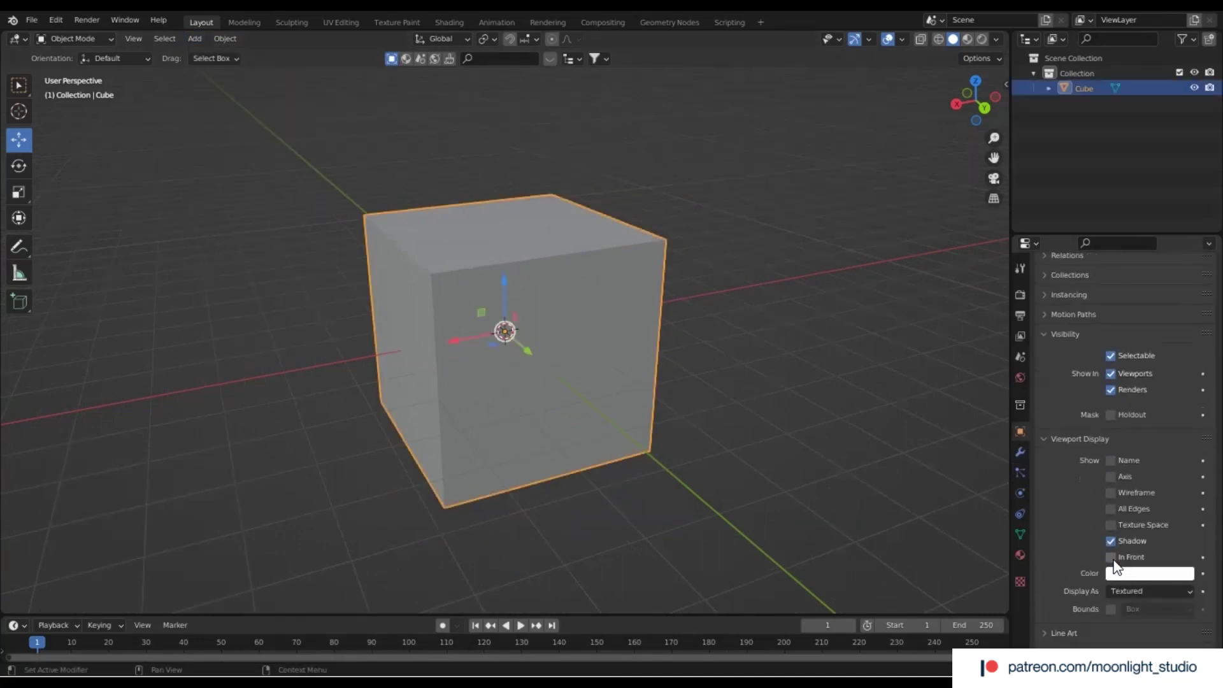
{"action": "left_click", "coordinate": [1126, 592]}
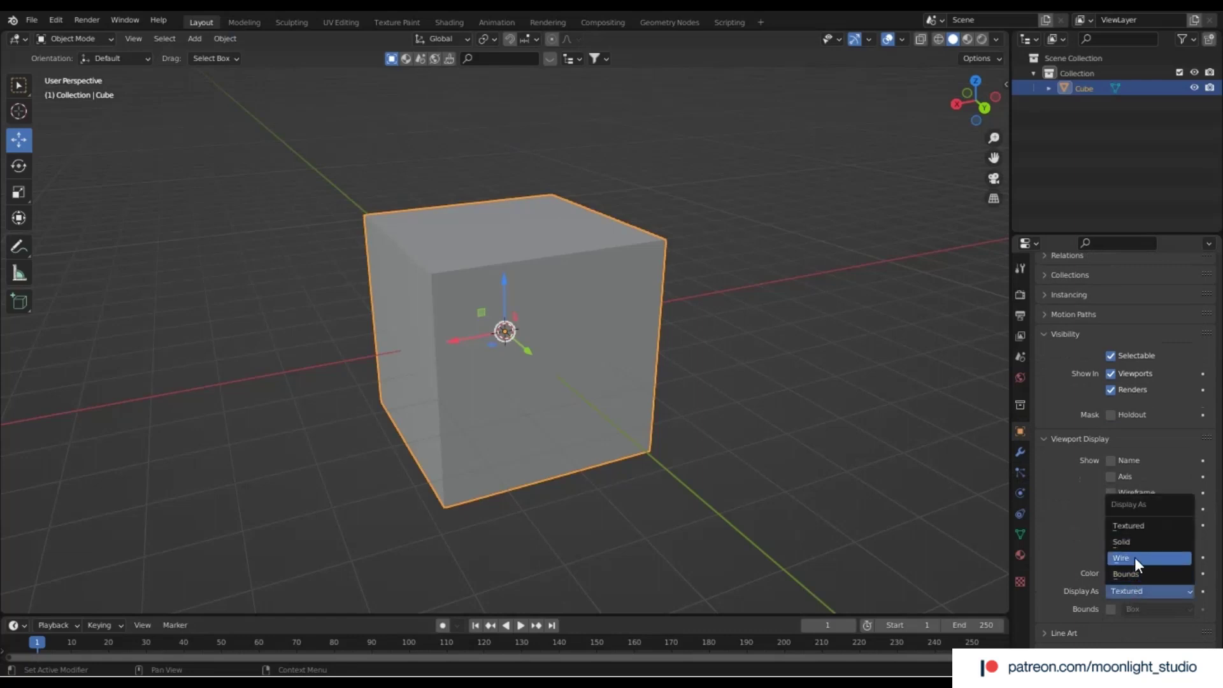
{"action": "left_click", "coordinate": [1134, 556]}
Deselect the cube and add an ico sphere mesh to the scene
{"action": "left_click", "coordinate": [170, 111]}
{"action": "left_click", "coordinate": [194, 39]}
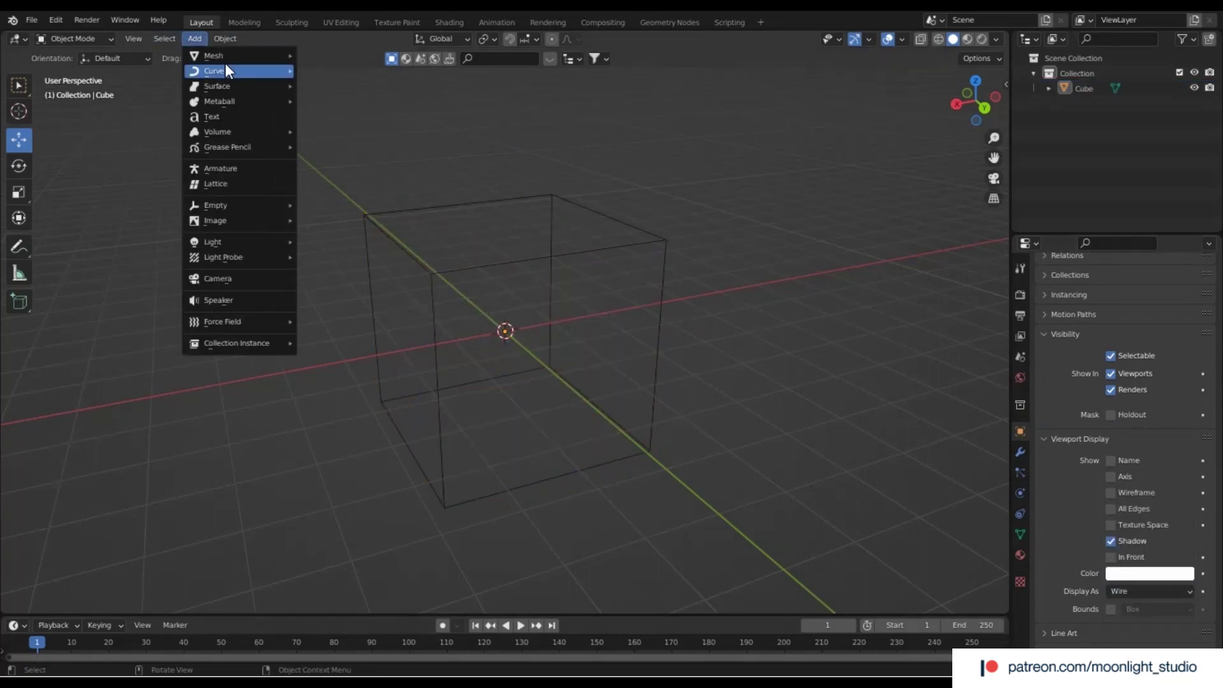
{"action": "mouse_move", "coordinate": [236, 67]}
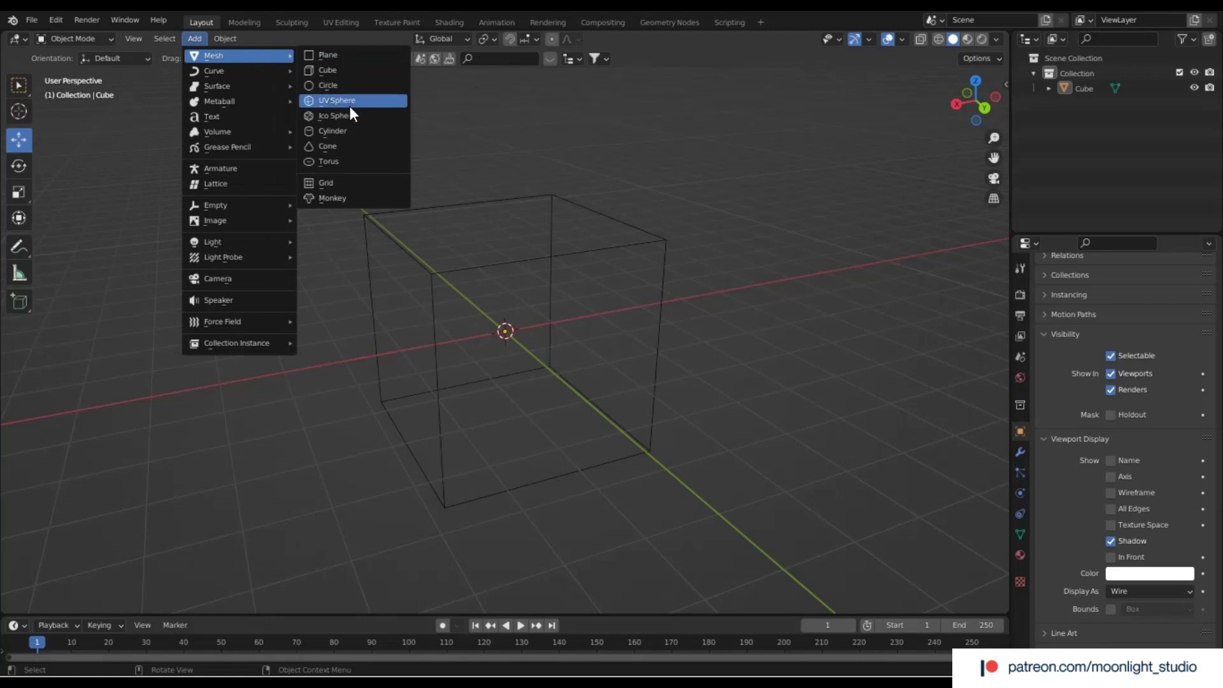
{"action": "left_click", "coordinate": [357, 116]}
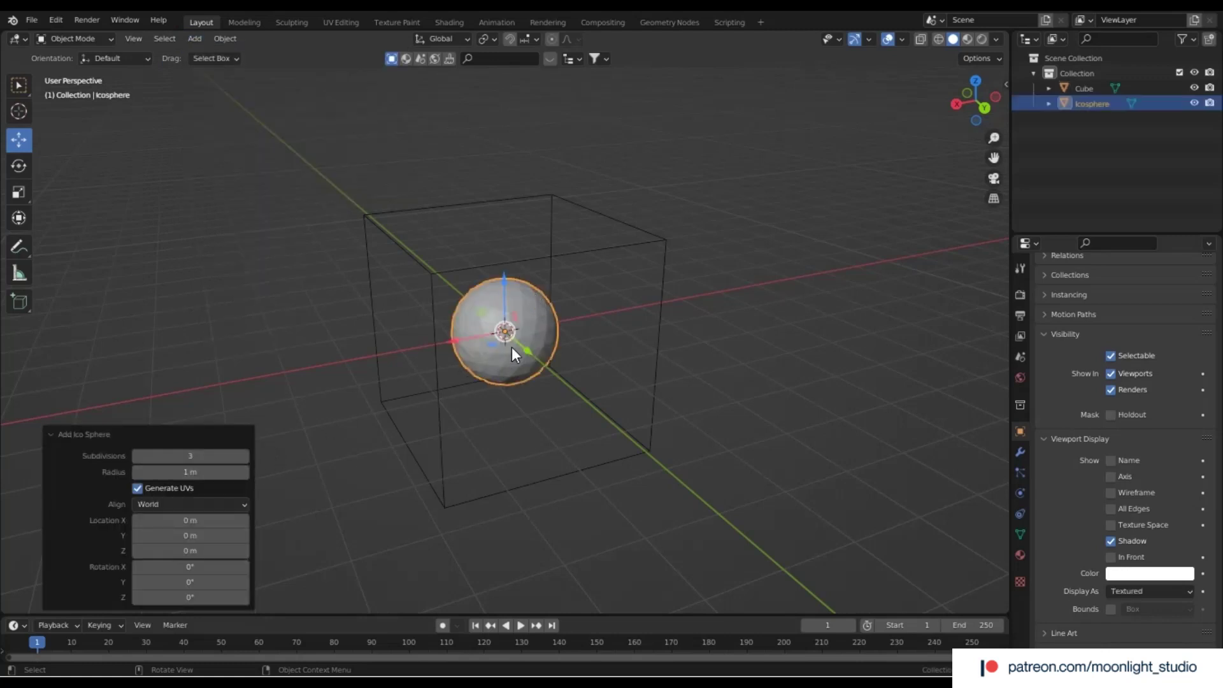
Move the ico sphere about 5.67 m along Y, outside the cube, and shade it smooth
{"action": "left_click_drag", "start_coordinate": [514, 349], "coordinate": [725, 505]}
{"action": "right_click", "coordinate": [725, 504]}
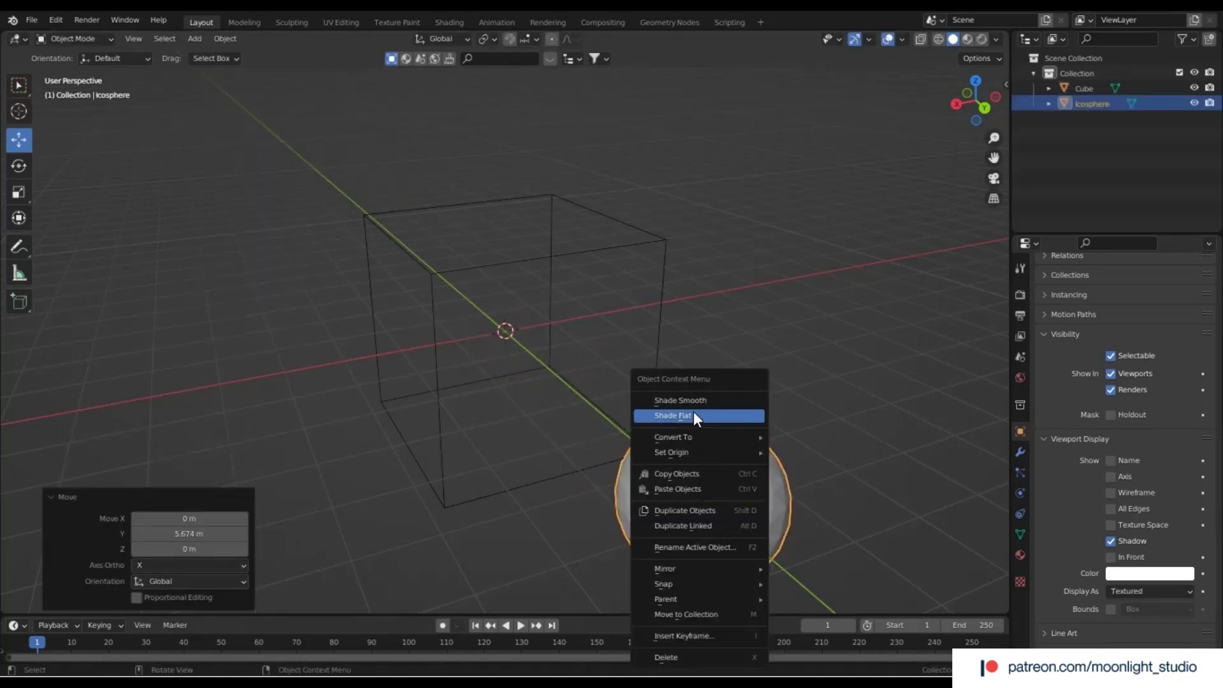
{"action": "left_click", "coordinate": [680, 400]}
{"action": "left_click", "coordinate": [786, 396]}
Select the wireframe cube and add a new particle system to it
{"action": "scroll", "coordinate": [786, 396], "scroll_direction": "down", "scroll_amount": 3}
{"action": "scroll", "coordinate": [582, 295], "scroll_direction": "up", "scroll_amount": 2}
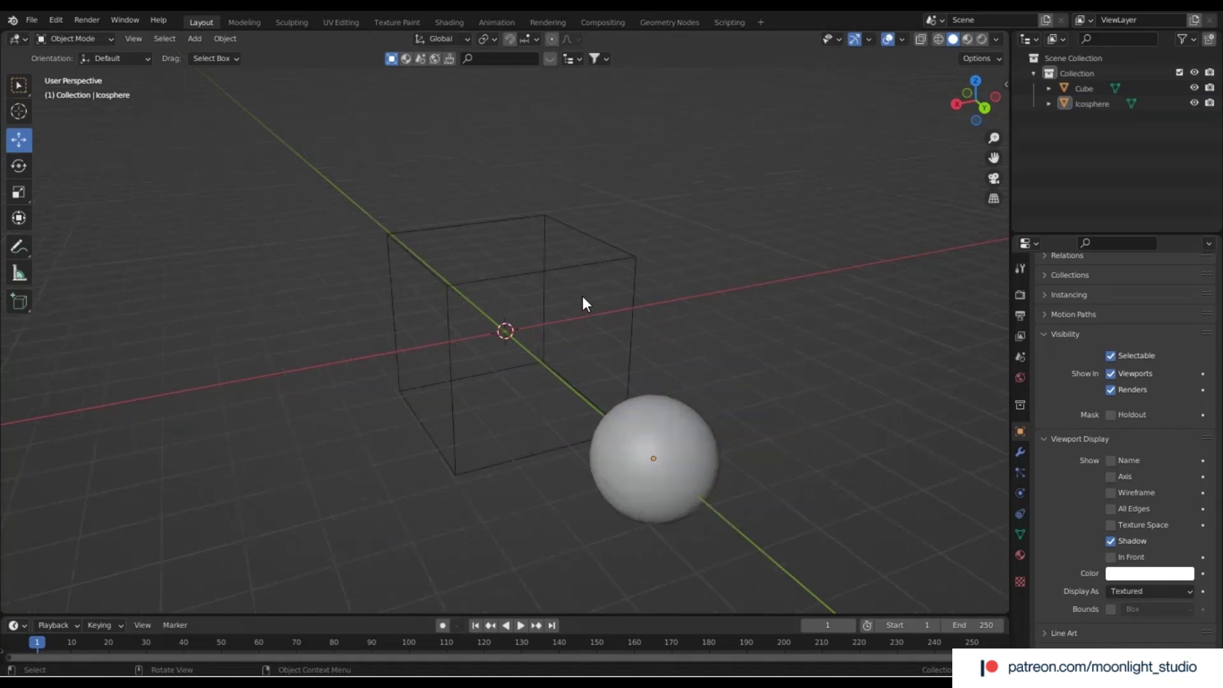
{"action": "left_click", "coordinate": [569, 274]}
{"action": "scroll", "coordinate": [569, 274], "scroll_direction": "up", "scroll_amount": 2}
{"action": "left_click", "coordinate": [1020, 452]}
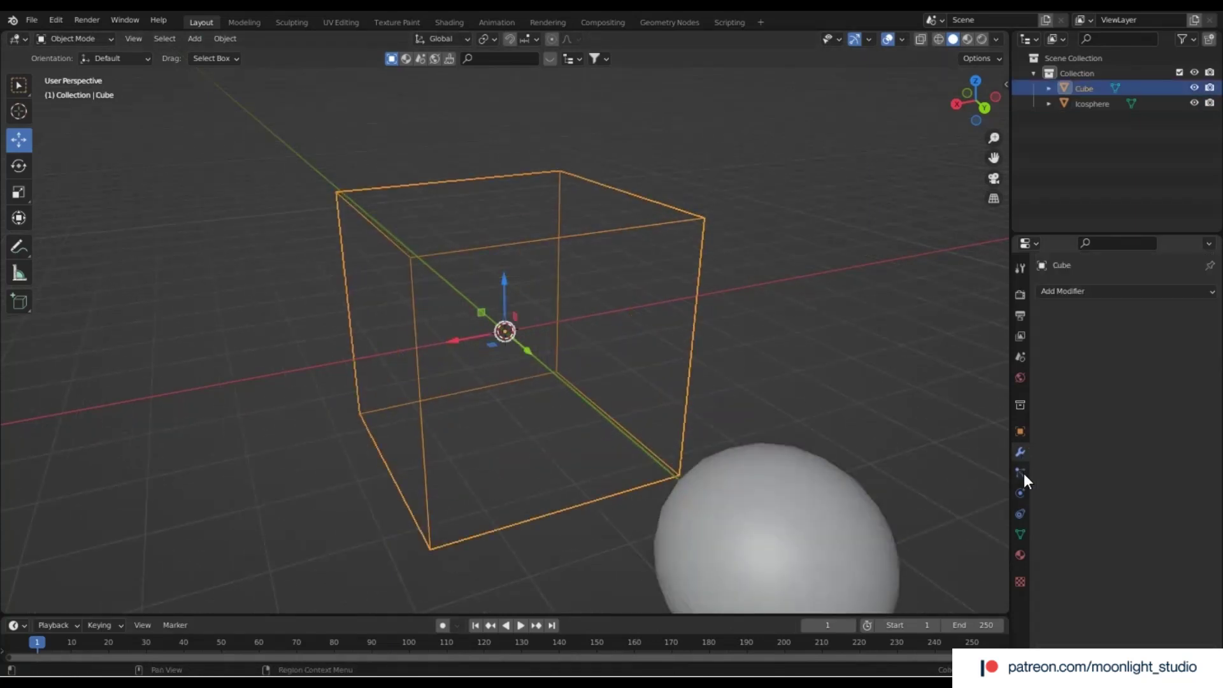
{"action": "left_click", "coordinate": [1021, 474]}
{"action": "left_click", "coordinate": [1210, 291]}
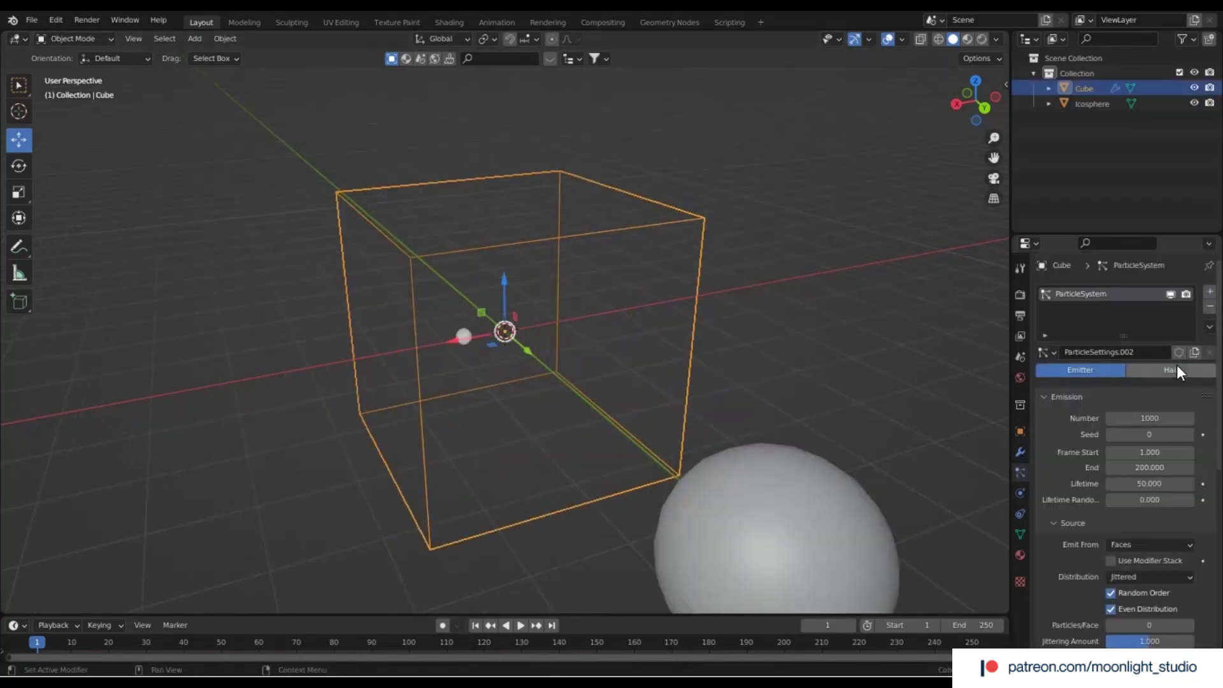
Set the emitter's particle number to 10 and the emission end frame to 1
{"action": "left_click", "coordinate": [1134, 415]}
{"action": "type", "text": "10"}
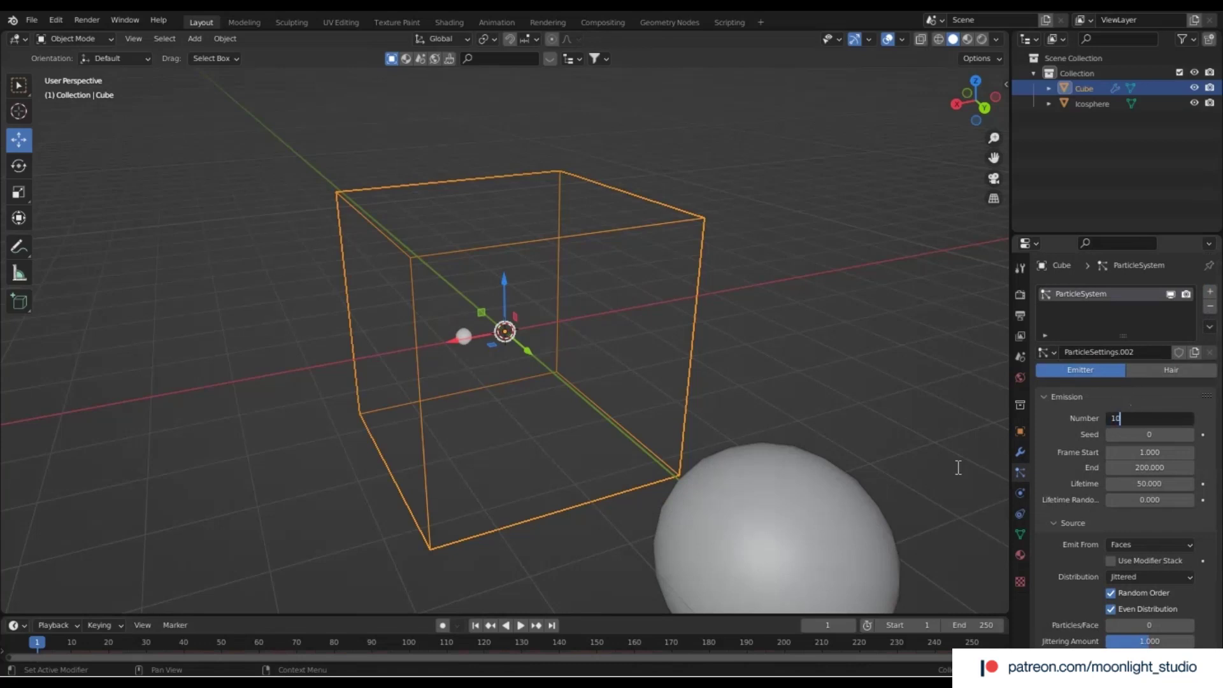
{"action": "key", "text": "Return"}
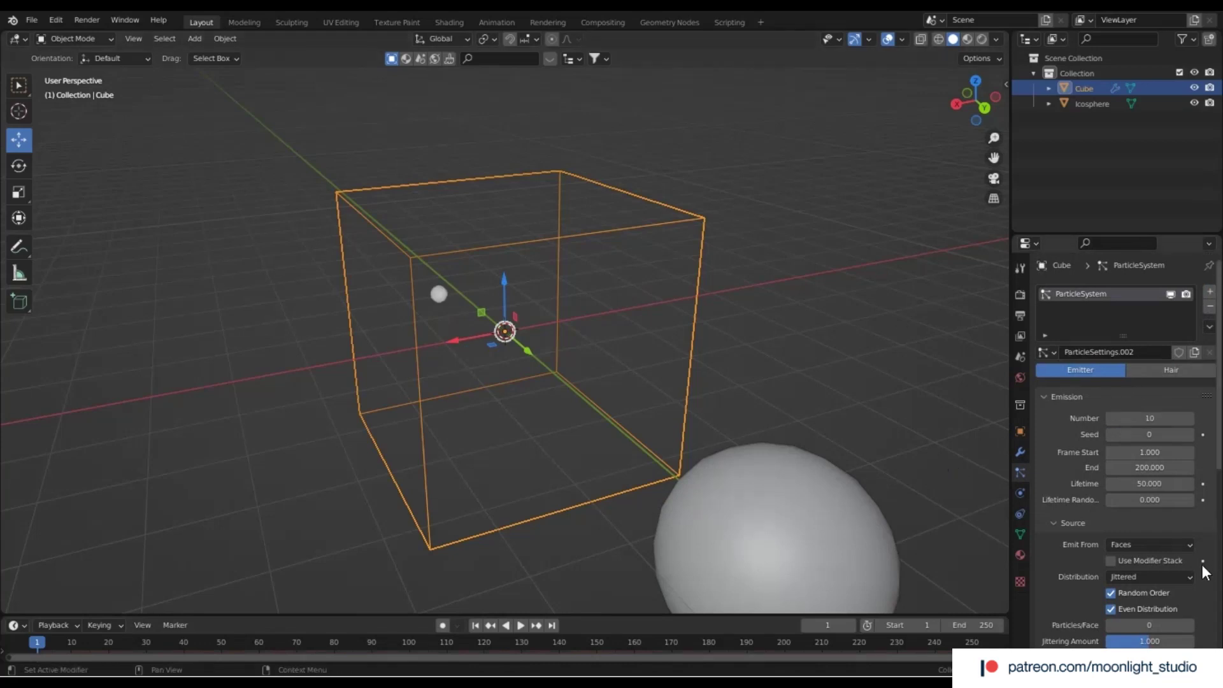
{"action": "left_click", "coordinate": [1156, 468]}
{"action": "type", "text": "1"}
{"action": "key", "text": "Return"}
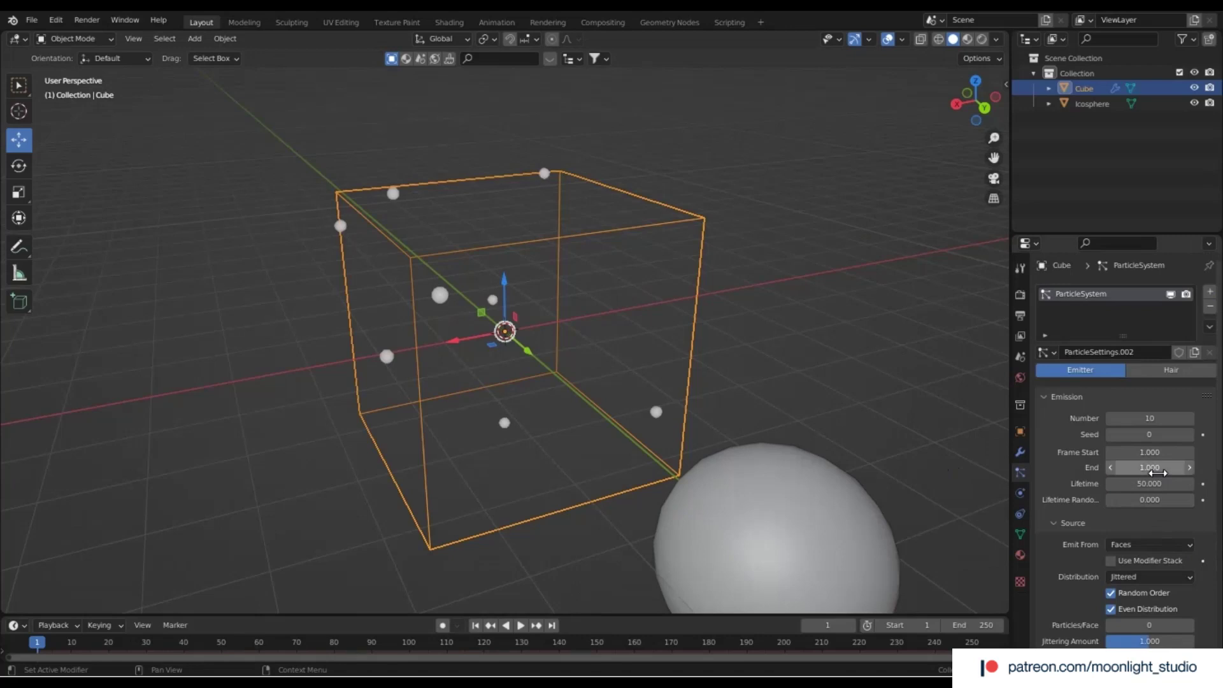
Emit the particles from the cube's Volume and set the jittering amount to about 1.139
{"action": "scroll", "coordinate": [1148, 514], "scroll_direction": "down", "scroll_amount": 2}
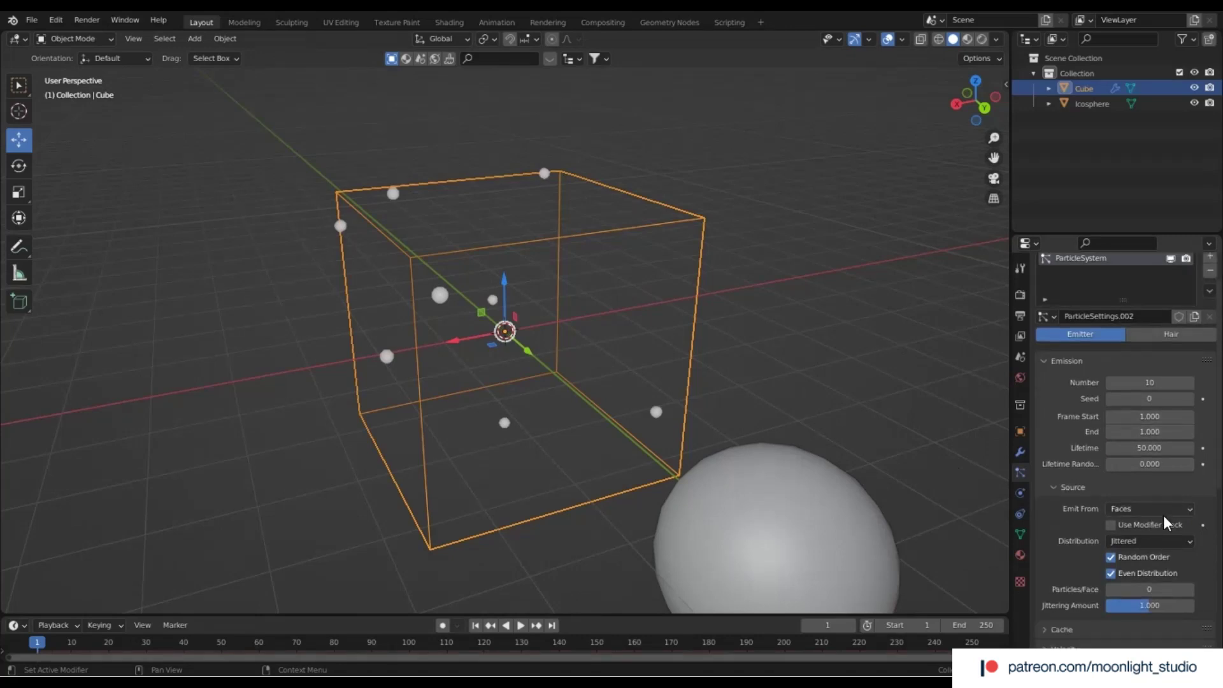
{"action": "left_click", "coordinate": [1158, 510]}
{"action": "left_click", "coordinate": [1141, 559]}
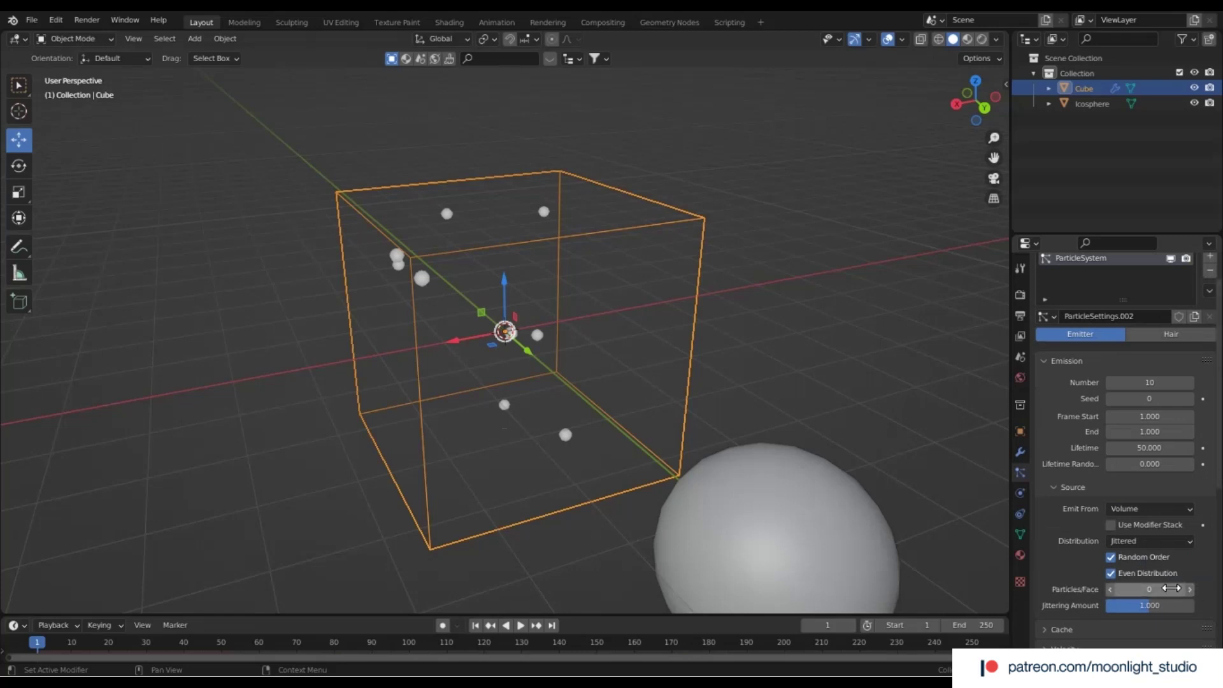
{"action": "left_click_drag", "start_coordinate": [1160, 610], "coordinate": [1177, 610]}
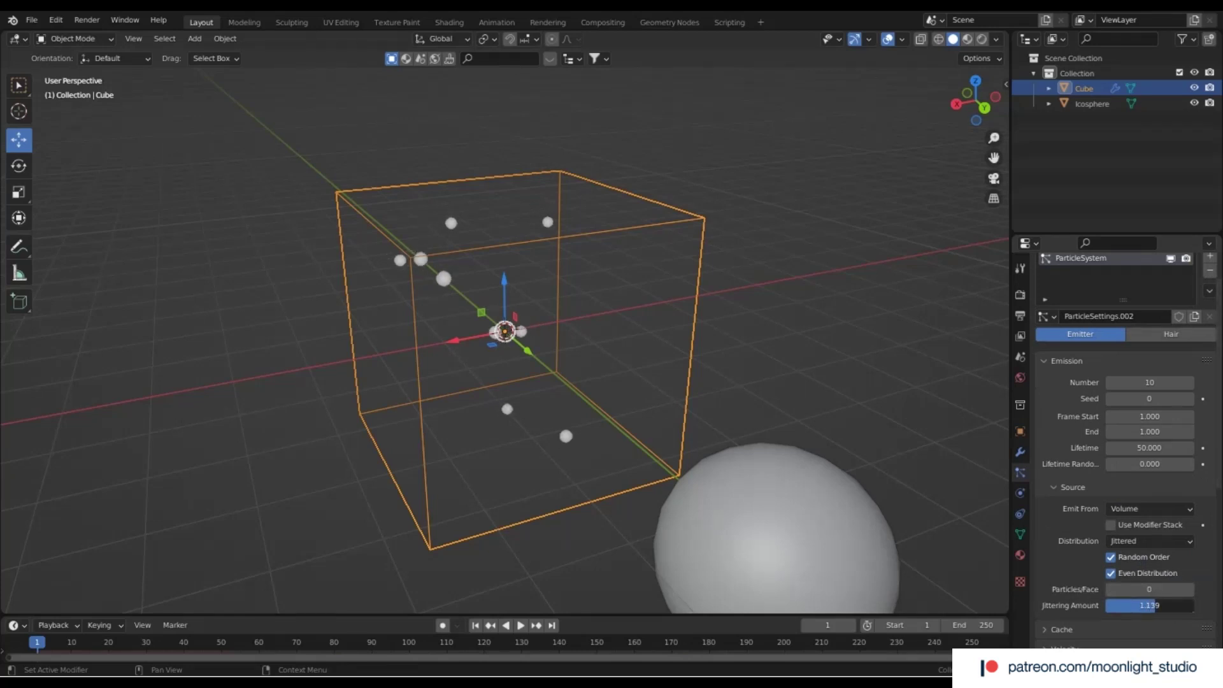
{"action": "left_click", "coordinate": [1158, 524]}
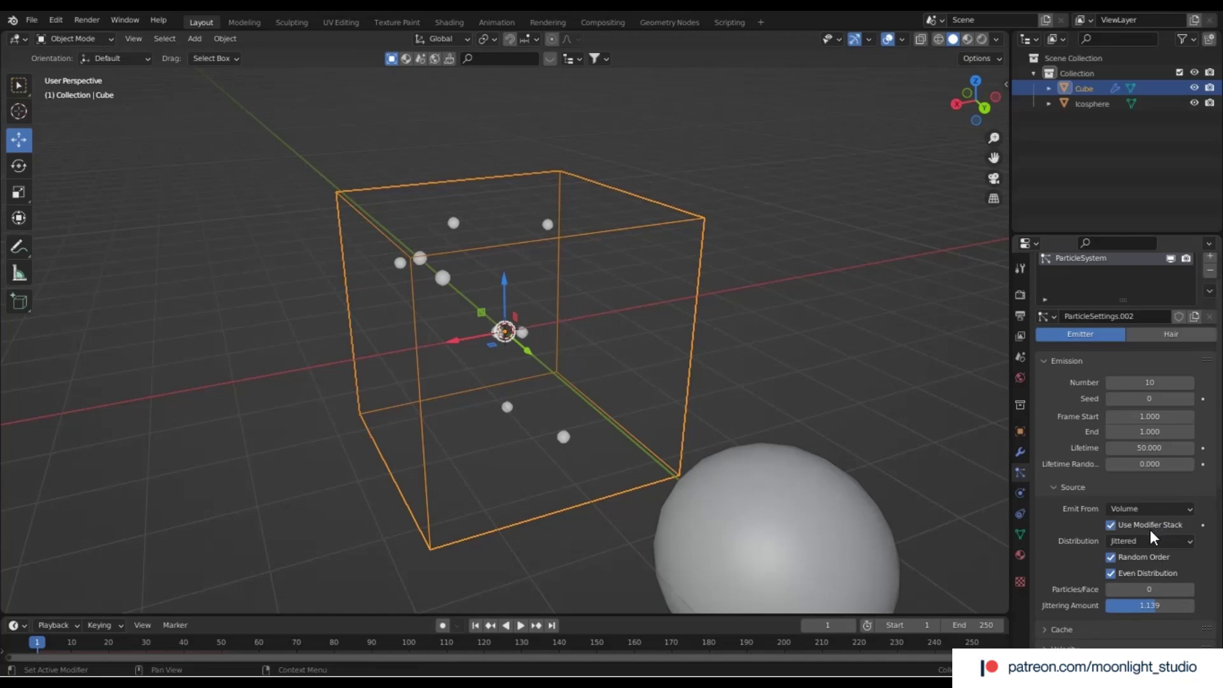
{"action": "left_click", "coordinate": [1151, 531]}
Render the particles as Object, using the Icosphere as the instance object
{"action": "scroll", "coordinate": [1165, 599], "scroll_direction": "down", "scroll_amount": 5}
{"action": "left_click", "coordinate": [1075, 561]}
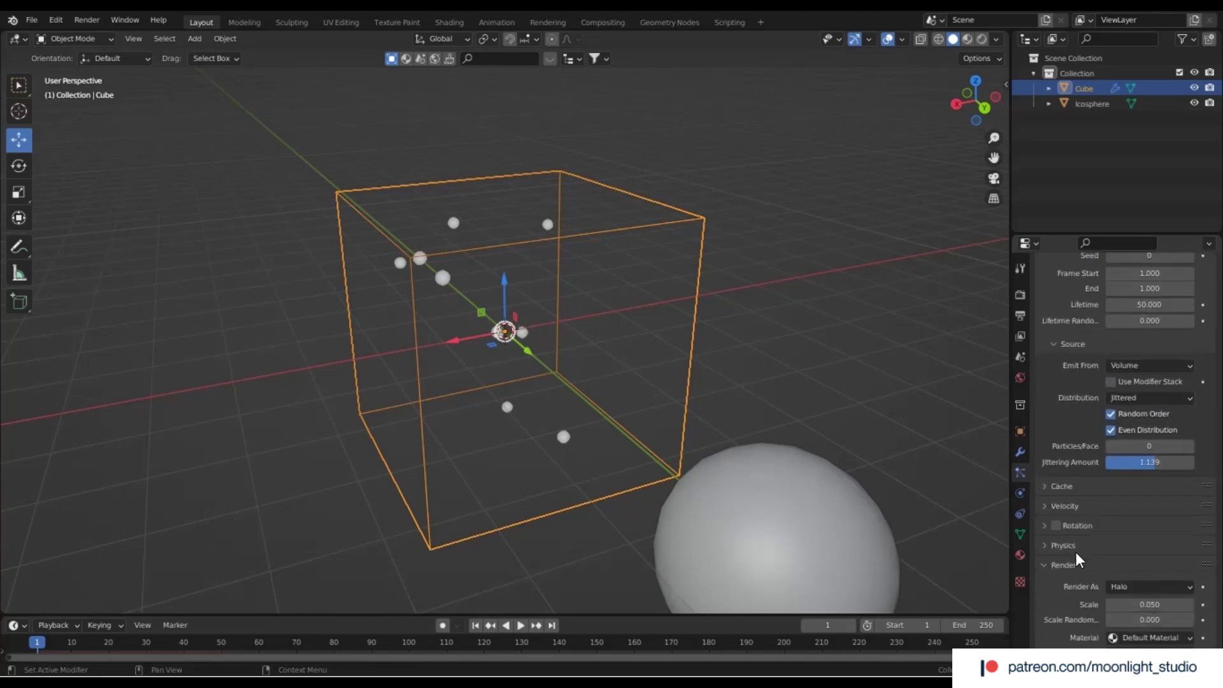
{"action": "scroll", "coordinate": [1067, 573], "scroll_direction": "down", "scroll_amount": 3}
{"action": "left_click", "coordinate": [1147, 515]}
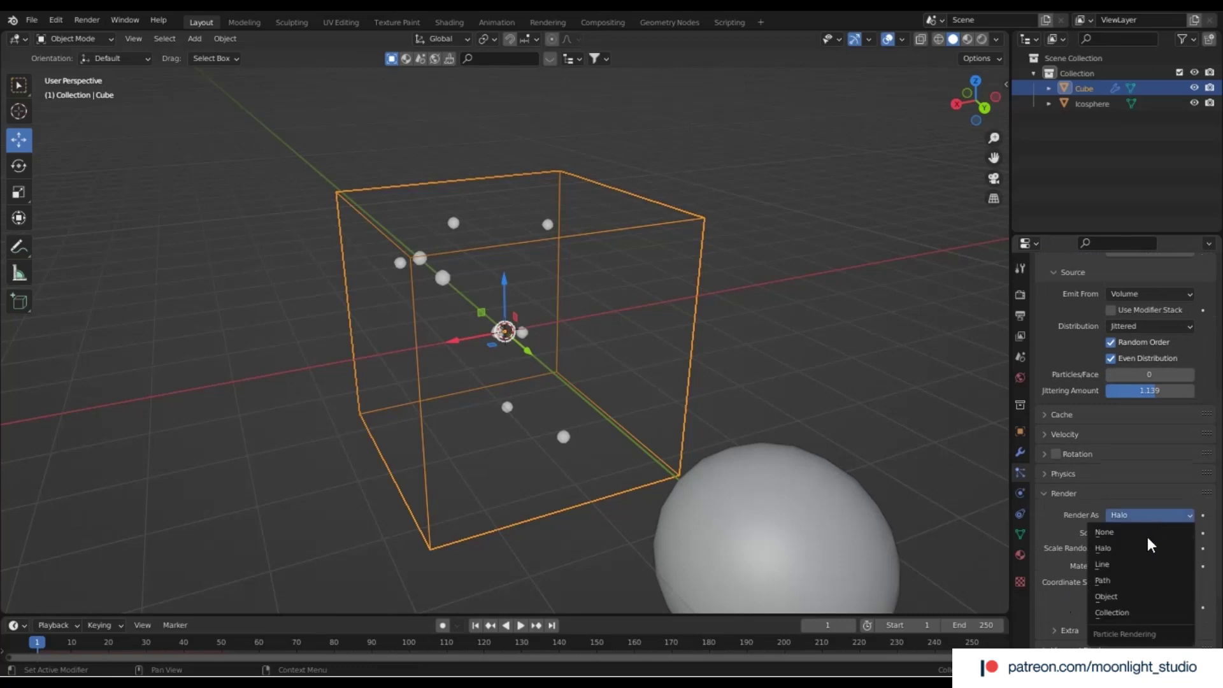
{"action": "left_click", "coordinate": [1128, 594]}
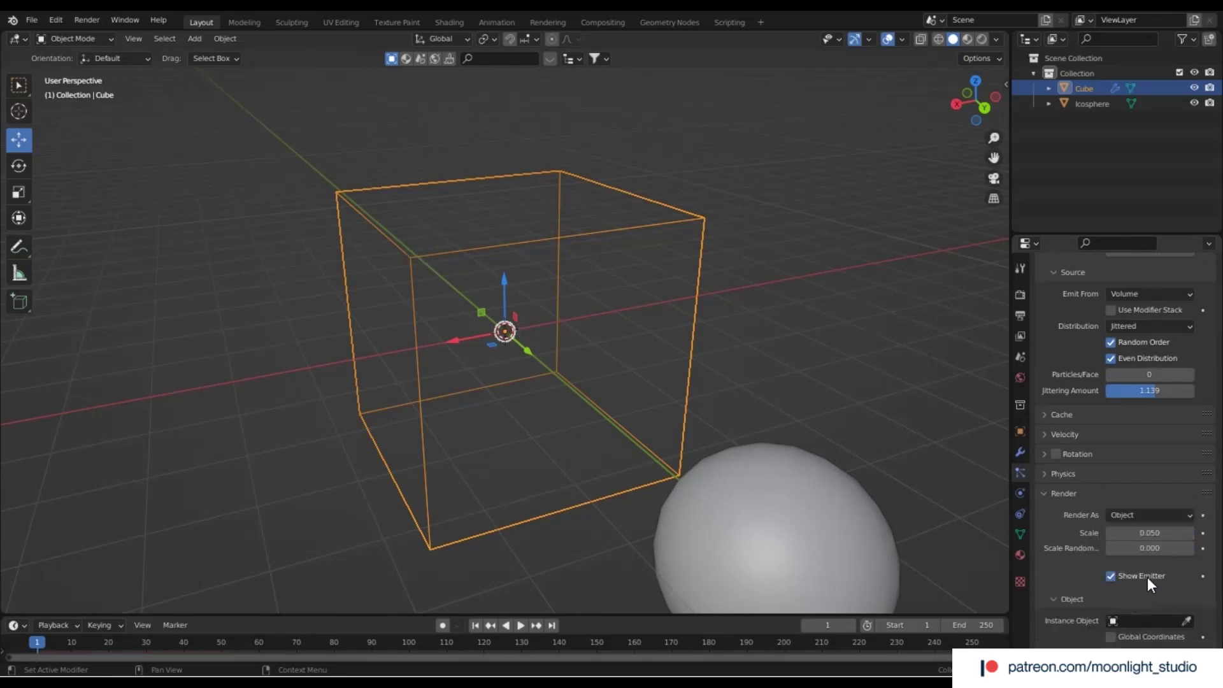
{"action": "left_click", "coordinate": [1115, 619]}
{"action": "left_click", "coordinate": [1098, 482]}
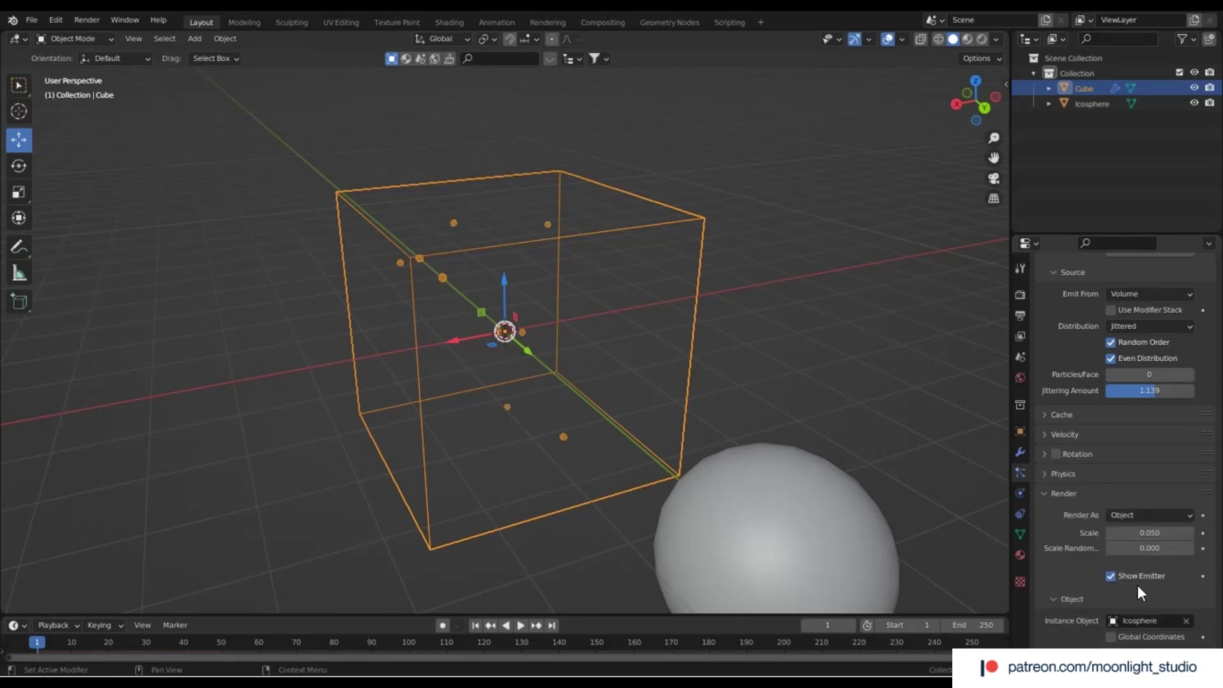
Set the particle render scale to 0.5
{"action": "left_click", "coordinate": [1152, 533]}
{"action": "type", "text": "0.5"}
{"action": "key", "text": "Return"}
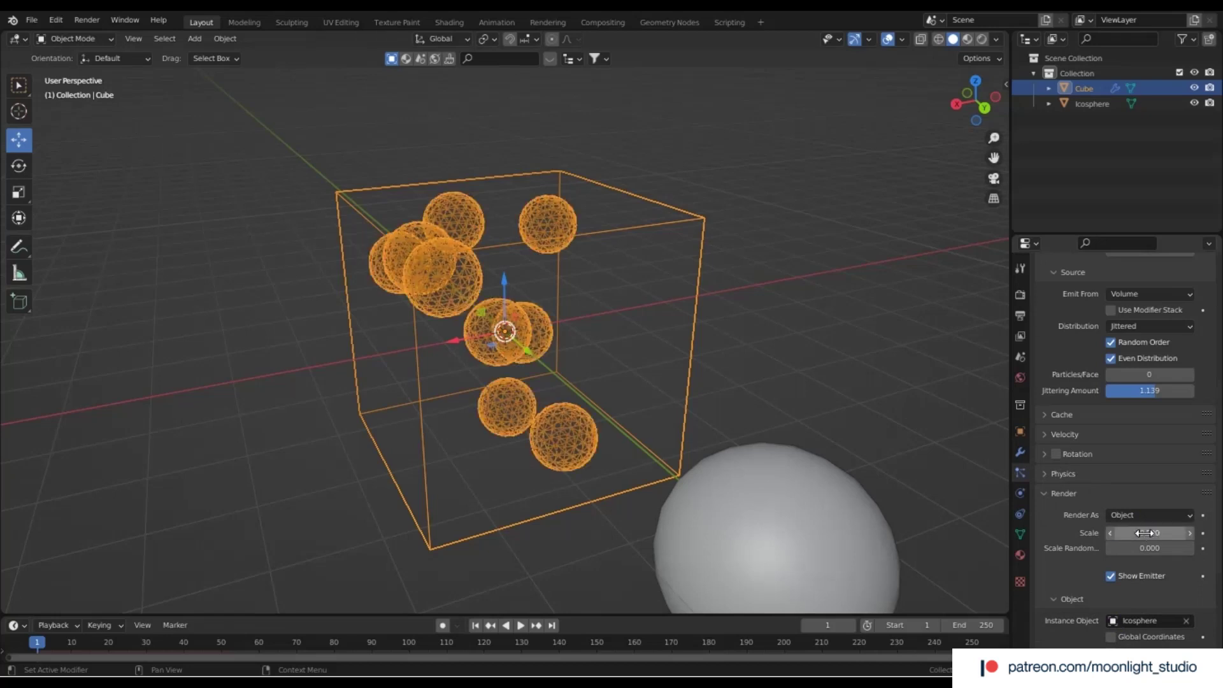
Set the particles' scale randomness to about 0.257 so the spheres vary in size
{"action": "left_click", "coordinate": [784, 300]}
{"action": "middle_click_drag", "start_coordinate": [783, 300], "coordinate": [975, 102]}
{"action": "left_click_drag", "start_coordinate": [976, 102], "coordinate": [986, 94]}
{"action": "scroll", "coordinate": [521, 227], "scroll_direction": "up", "scroll_amount": 5}
{"action": "scroll", "coordinate": [521, 226], "scroll_direction": "up", "scroll_amount": 2}
{"action": "scroll", "coordinate": [528, 220], "scroll_direction": "down", "scroll_amount": 2}
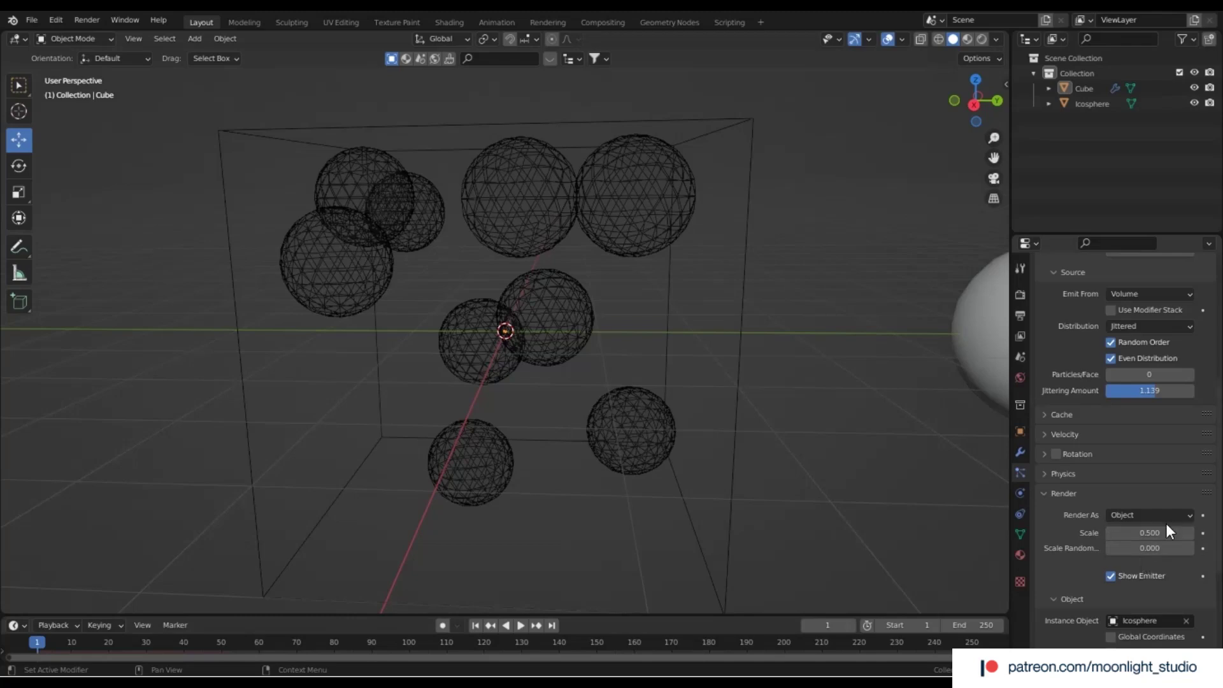
{"action": "left_click_drag", "start_coordinate": [1140, 548], "coordinate": [1166, 548]}
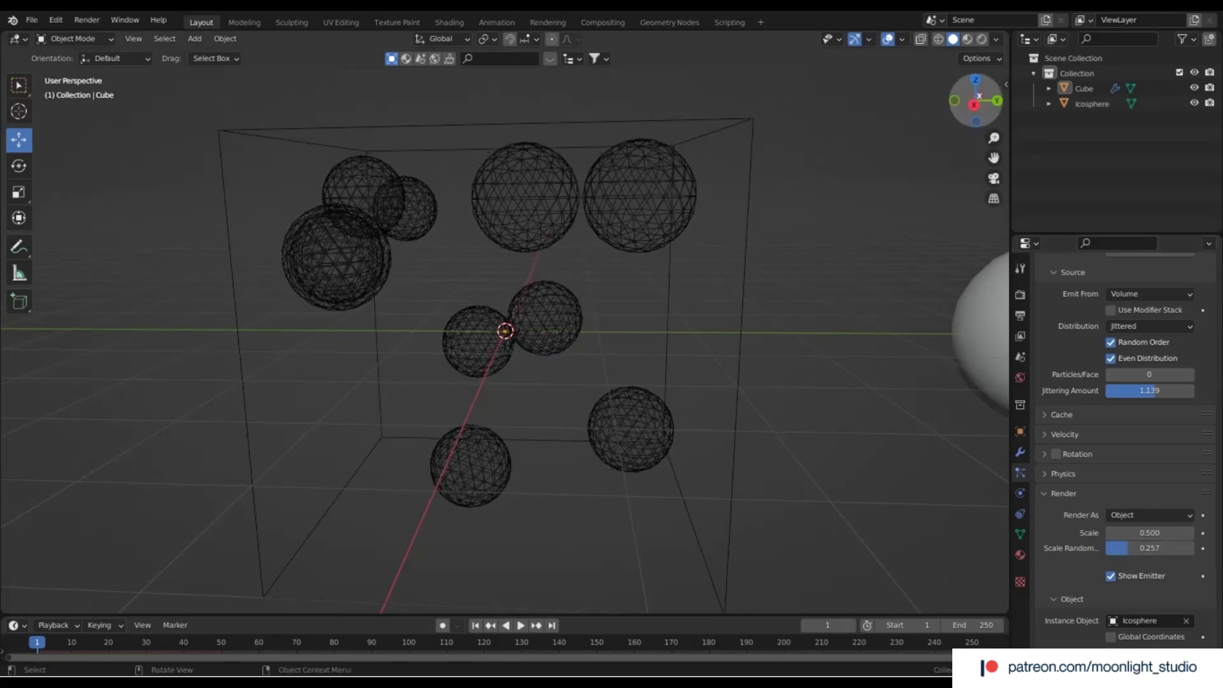
Change the cube's viewport display from wireframe to Solid
{"action": "mouse_move", "coordinate": [975, 101]}
{"action": "left_mouse_down"}
{"action": "mouse_move", "coordinate": [937, 112]}
{"action": "mouse_move", "coordinate": [972, 102]}
{"action": "mouse_move", "coordinate": [955, 98]}
{"action": "left_mouse_up"}
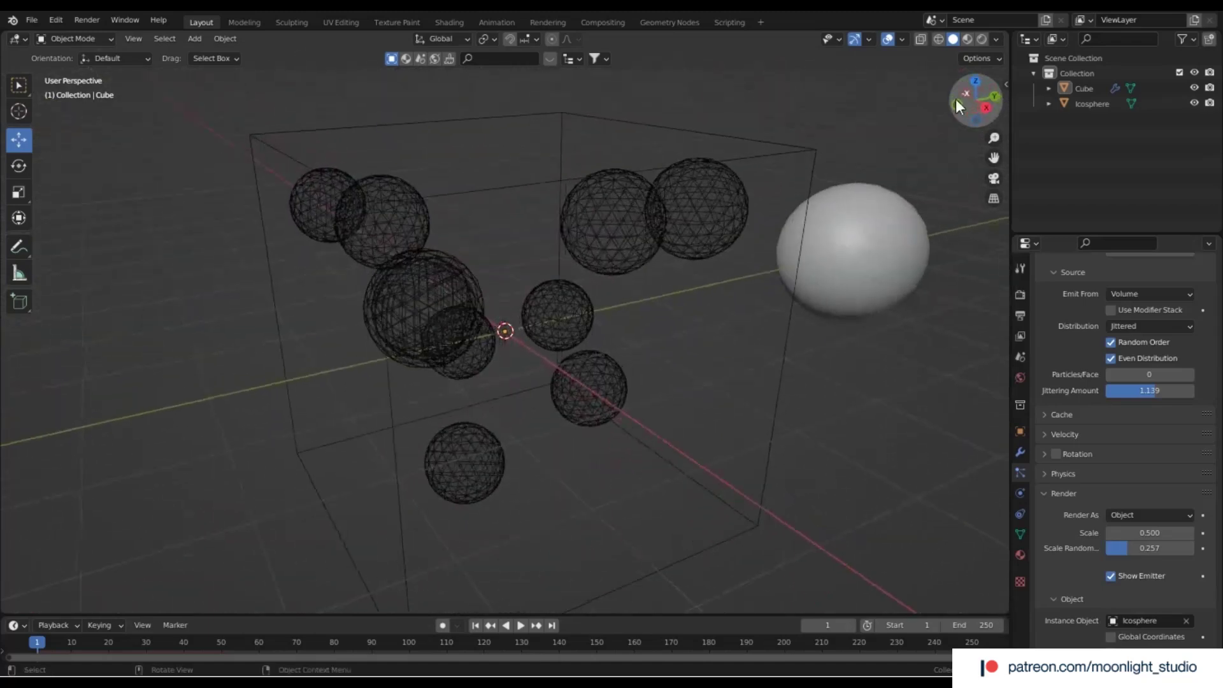
{"action": "middle_click_drag", "start_coordinate": [620, 263], "coordinate": [599, 339]}
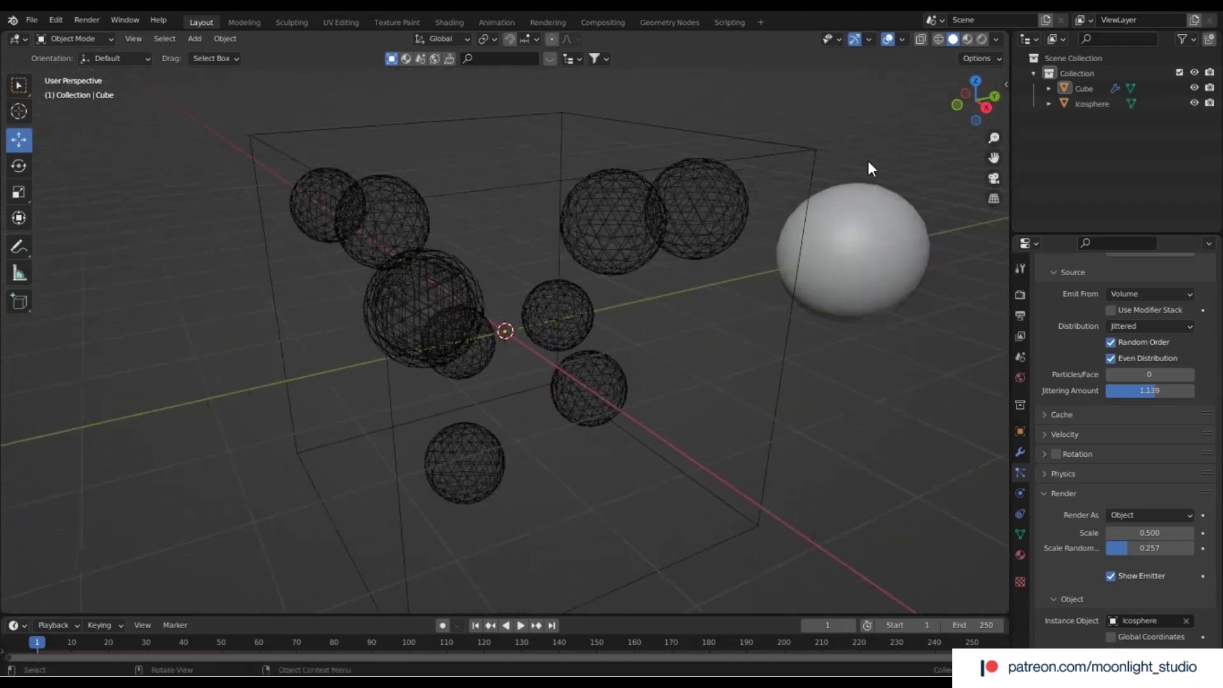
{"action": "left_click_drag", "start_coordinate": [965, 104], "coordinate": [873, 110]}
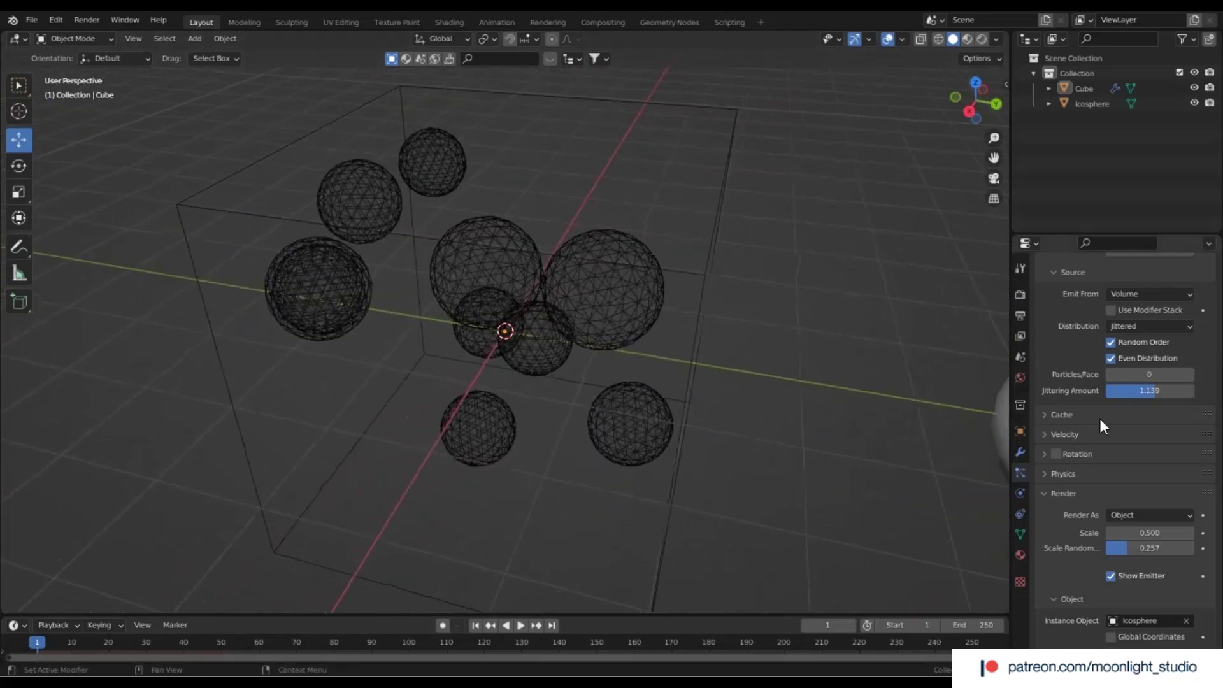
{"action": "scroll", "coordinate": [1105, 410], "scroll_direction": "up", "scroll_amount": 4}
{"action": "scroll", "coordinate": [1107, 414], "scroll_direction": "up", "scroll_amount": 5}
{"action": "scroll", "coordinate": [1110, 415], "scroll_direction": "down", "scroll_amount": 5}
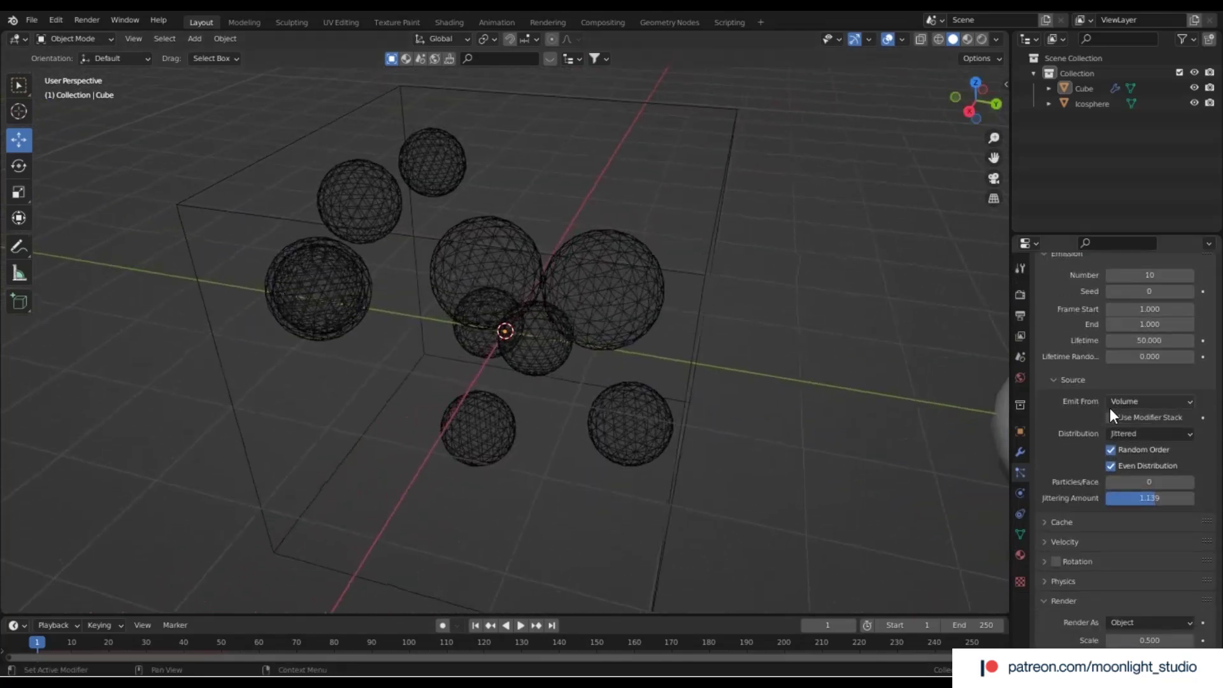
{"action": "left_click", "coordinate": [1021, 431]}
{"action": "scroll", "coordinate": [1107, 537], "scroll_direction": "down", "scroll_amount": 2}
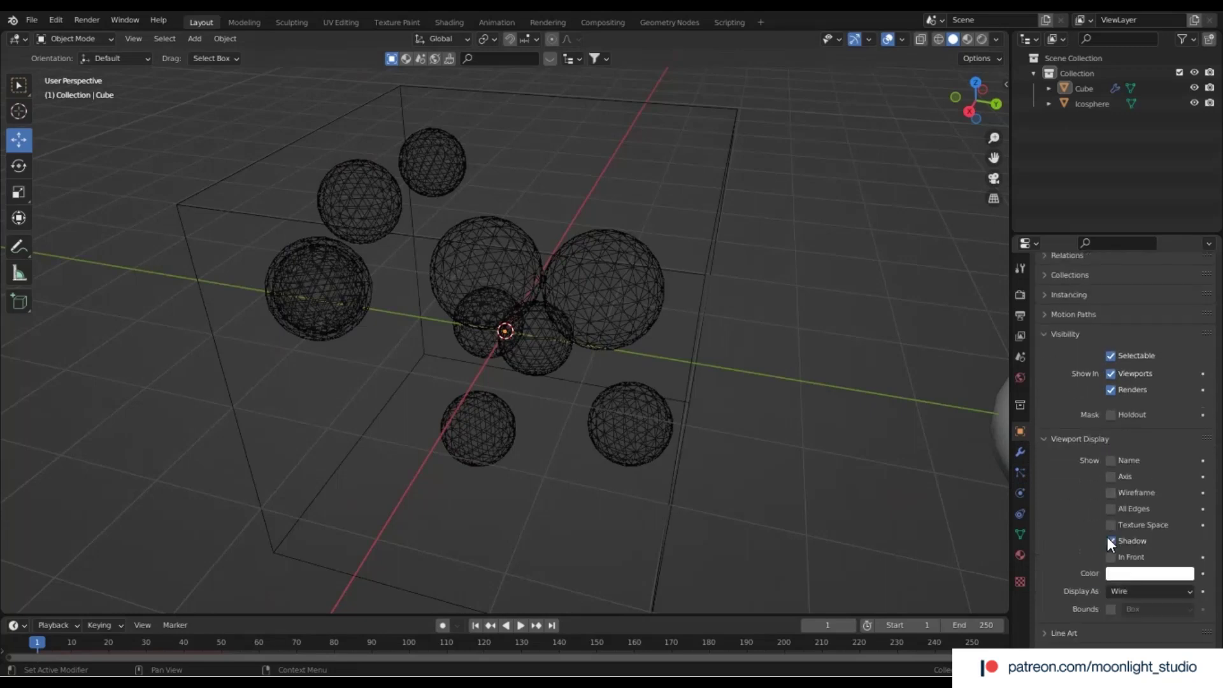
{"action": "left_click", "coordinate": [1126, 591]}
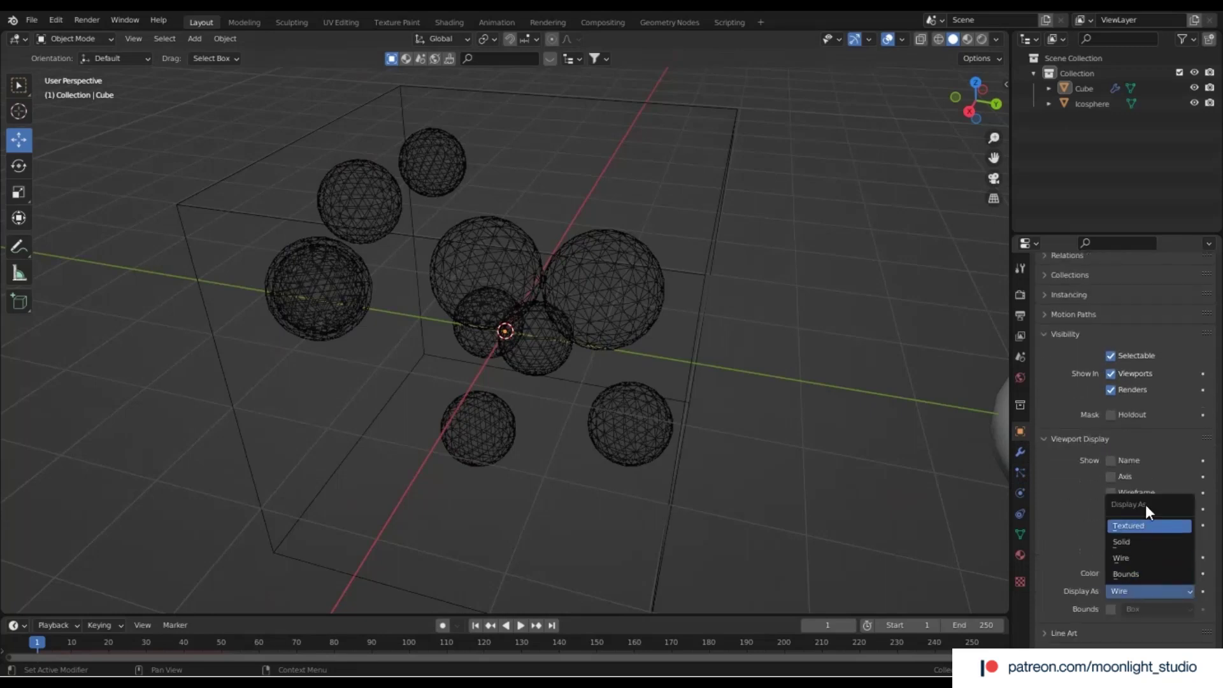
{"action": "left_click", "coordinate": [1134, 545]}
Turn off Show Emitter in the render settings of the cube's particle system
{"action": "left_click", "coordinate": [1021, 450]}
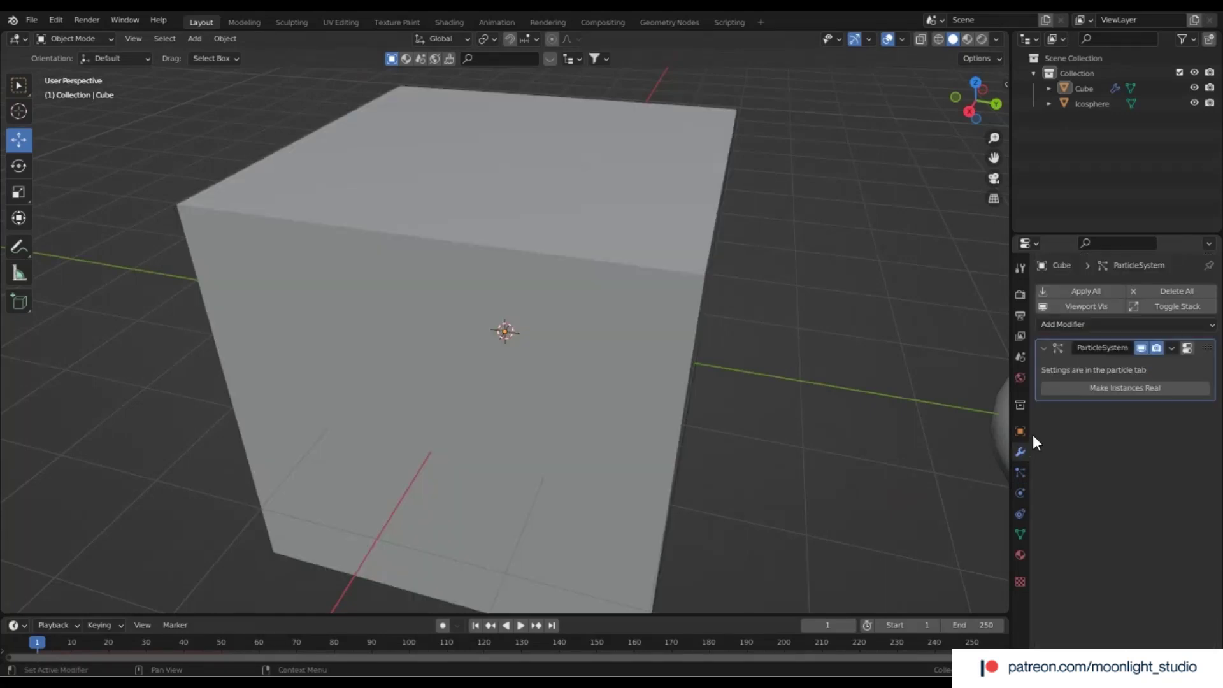
{"action": "left_click", "coordinate": [1020, 472]}
{"action": "scroll", "coordinate": [1101, 556], "scroll_direction": "down", "scroll_amount": 10}
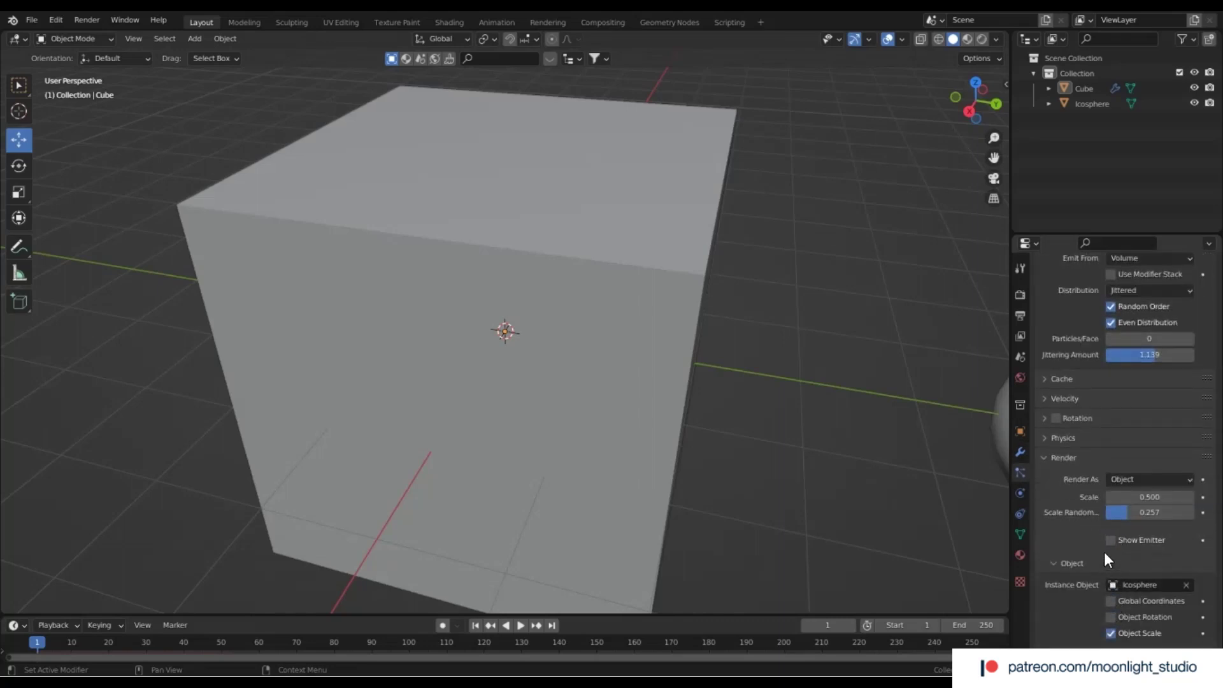
Turn off Show Emitter in the viewport display settings of the cube's particle system
{"action": "scroll", "coordinate": [1065, 561], "scroll_direction": "down", "scroll_amount": 3}
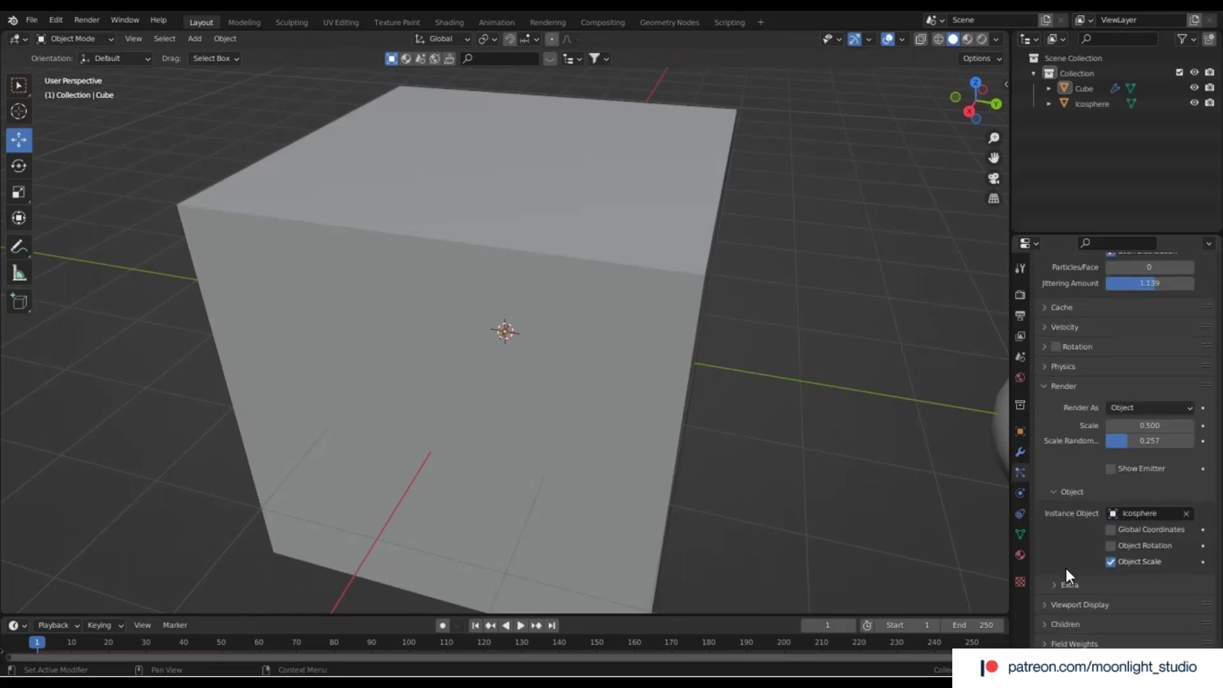
{"action": "left_click", "coordinate": [1079, 602]}
{"action": "scroll", "coordinate": [1084, 601], "scroll_direction": "down", "scroll_amount": 5}
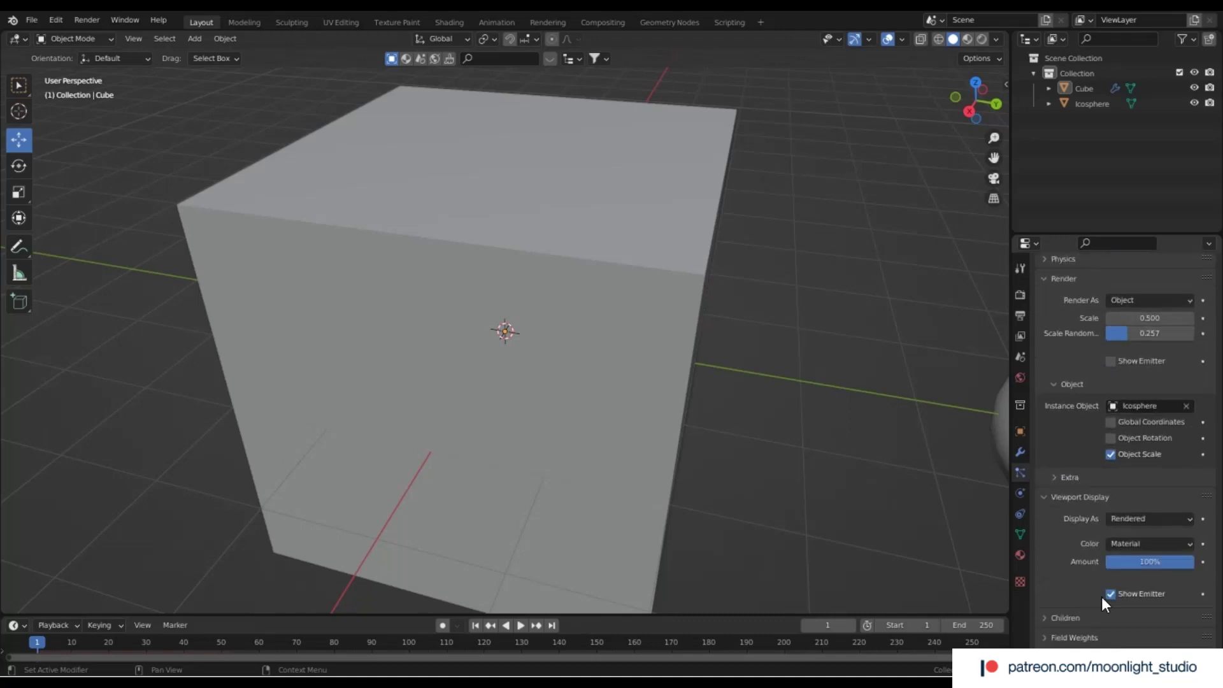
{"action": "left_click", "coordinate": [1109, 593]}
{"action": "scroll", "coordinate": [675, 377], "scroll_direction": "down", "scroll_amount": 4}
{"action": "left_click", "coordinate": [577, 315]}
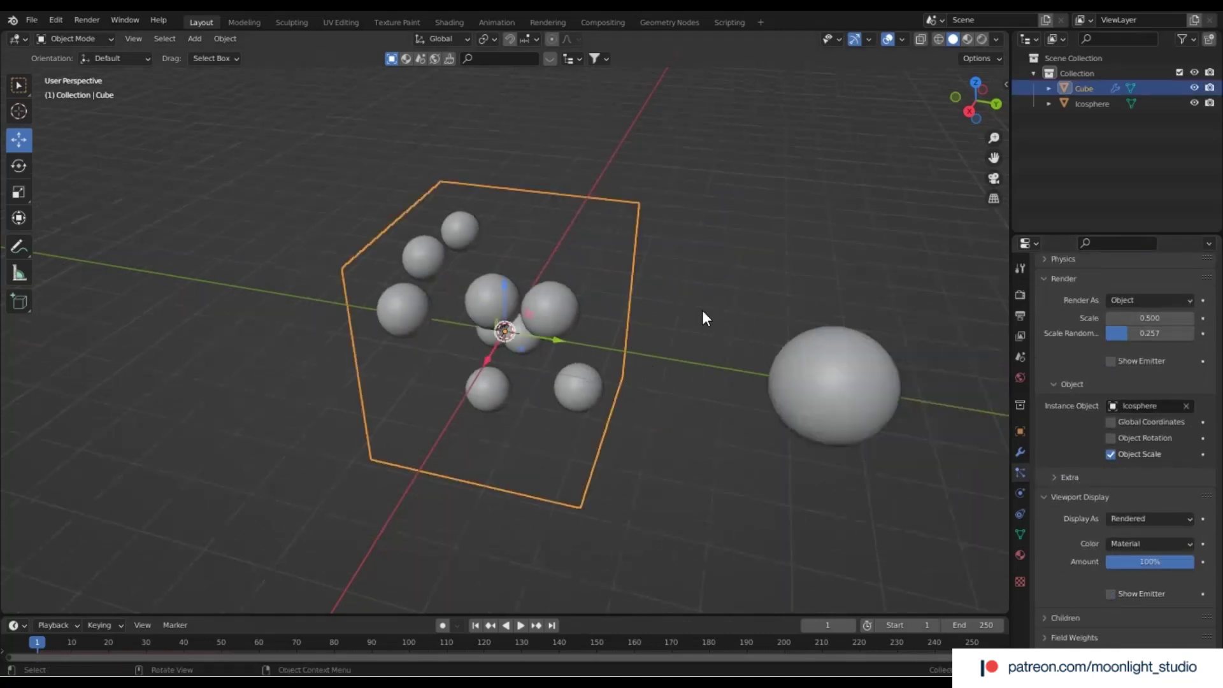
Try different particle layouts by raising the emission seed to 3, keeping the particle number at 10
{"action": "left_click_drag", "start_coordinate": [960, 101], "coordinate": [995, 130]}
{"action": "scroll", "coordinate": [1115, 408], "scroll_direction": "up", "scroll_amount": 15}
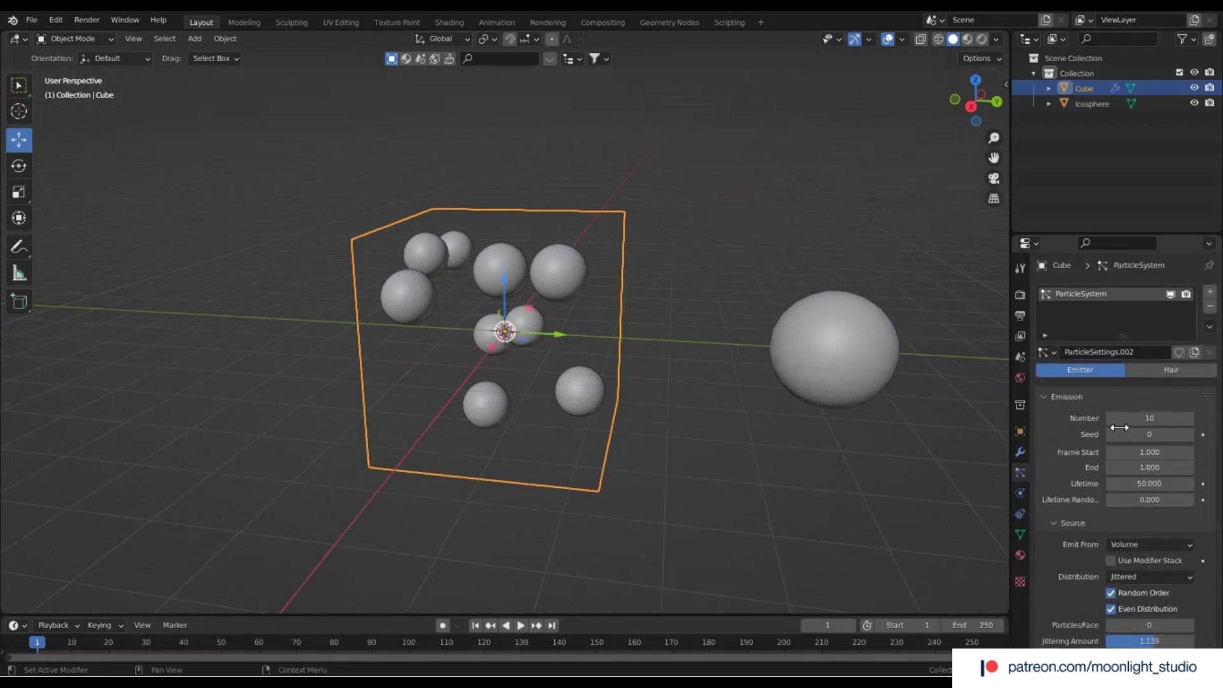
{"action": "left_click", "coordinate": [1187, 435]}
{"action": "left_click", "coordinate": [1187, 435]}
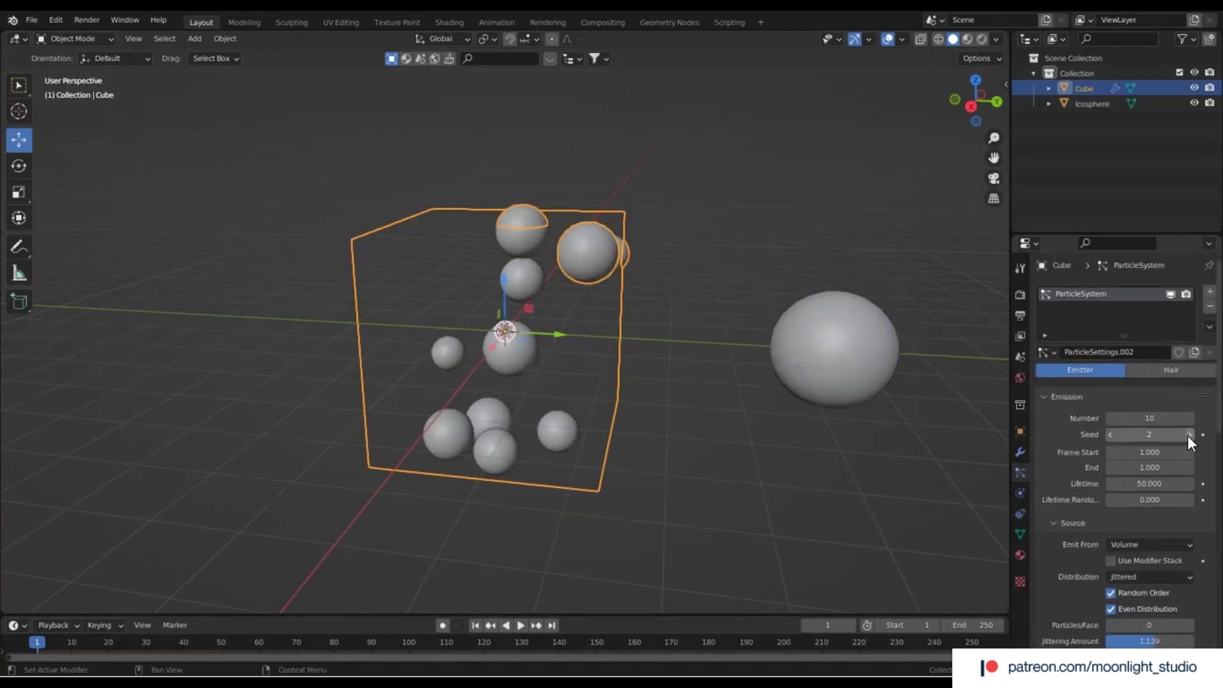
{"action": "left_click", "coordinate": [727, 430]}
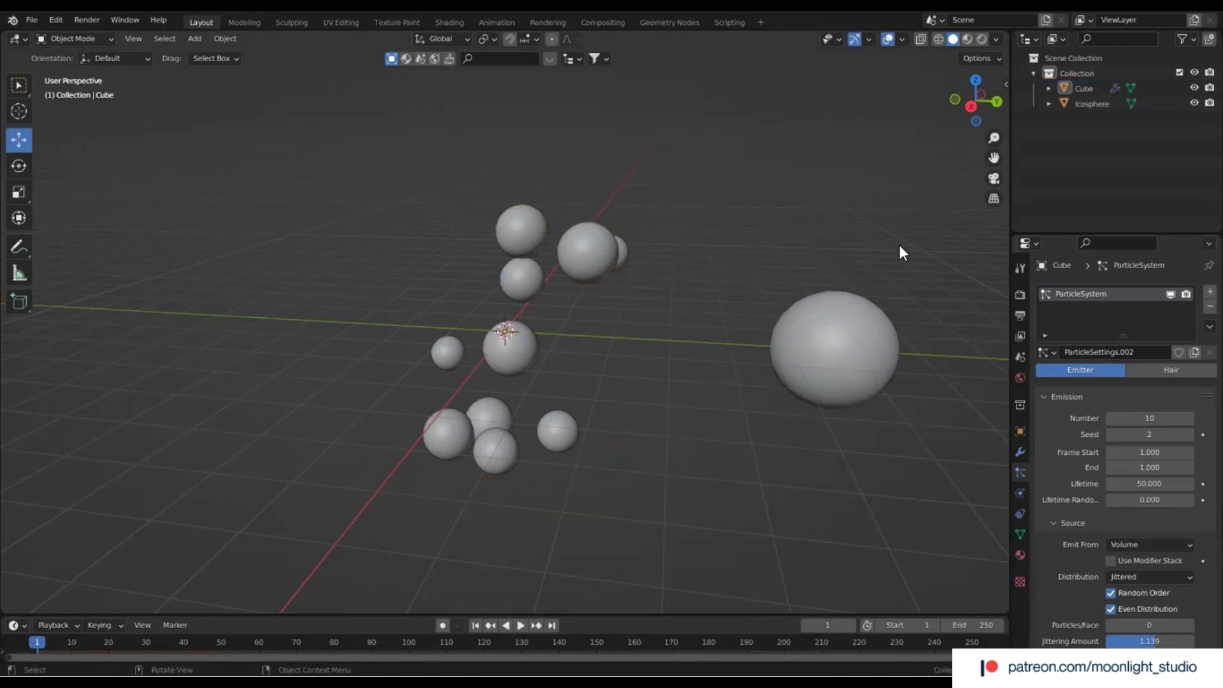
{"action": "left_click_drag", "start_coordinate": [976, 101], "coordinate": [1030, 121]}
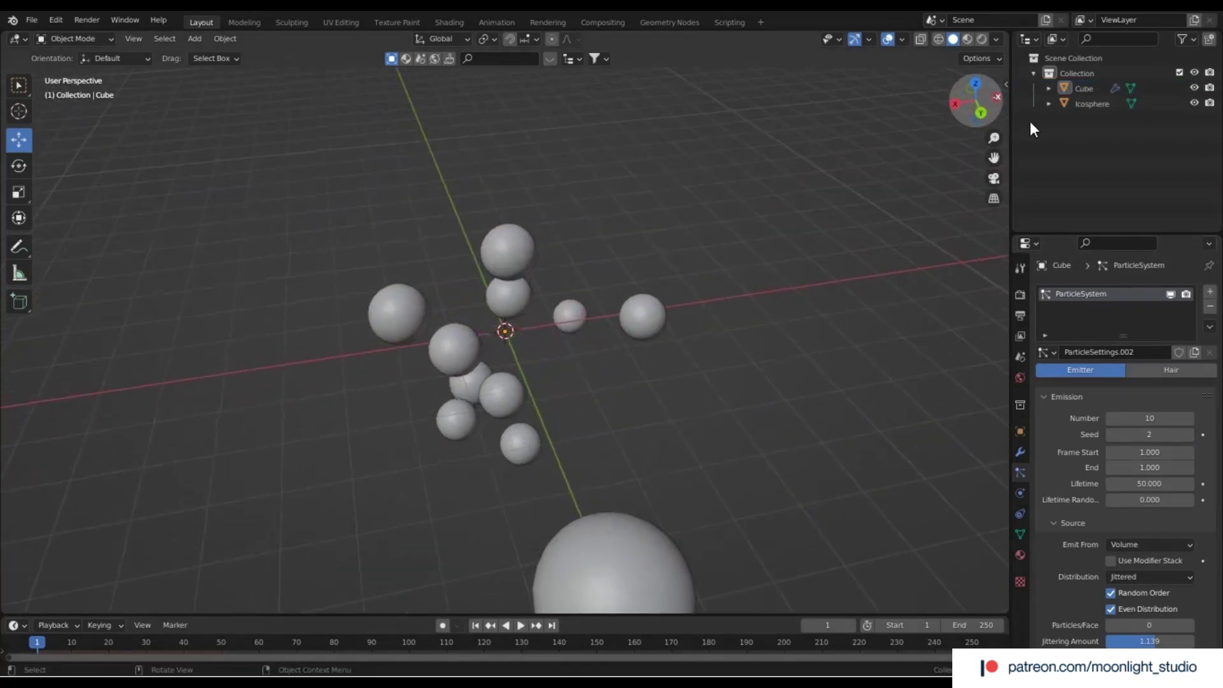
{"action": "left_click", "coordinate": [1190, 418]}
{"action": "key", "text": "ctrl+z"}
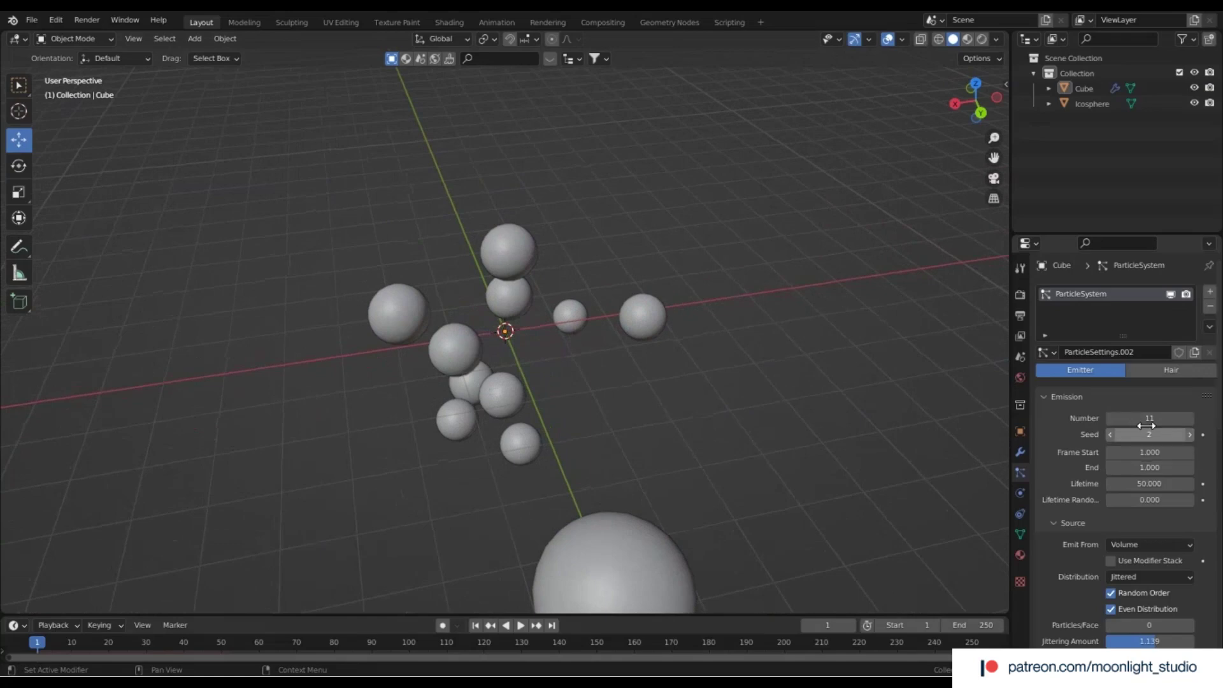
{"action": "left_click", "coordinate": [1190, 435]}
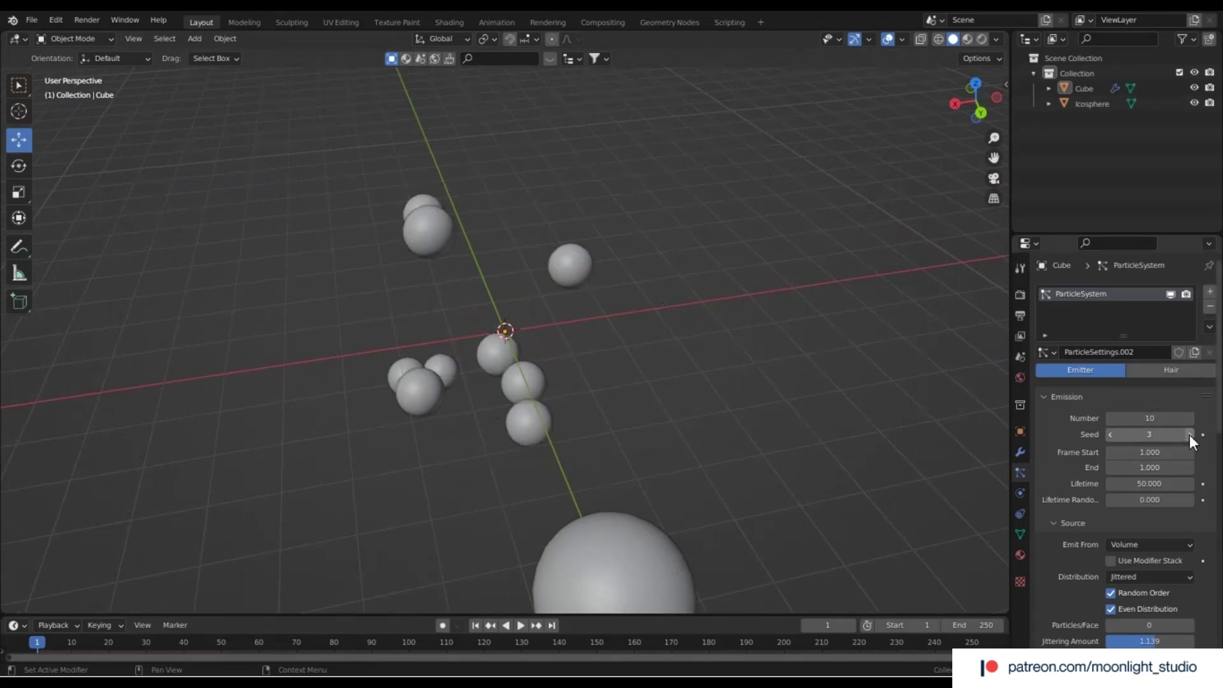
{"action": "mouse_move", "coordinate": [975, 100]}
{"action": "left_mouse_down"}
{"action": "mouse_move", "coordinate": [992, 89]}
{"action": "mouse_move", "coordinate": [982, 73]}
{"action": "mouse_move", "coordinate": [972, 89]}
{"action": "left_mouse_up"}
Set the jittering amount of the particle source to 0 and turn off Random Order
{"action": "scroll", "coordinate": [1129, 510], "scroll_direction": "down", "scroll_amount": 5}
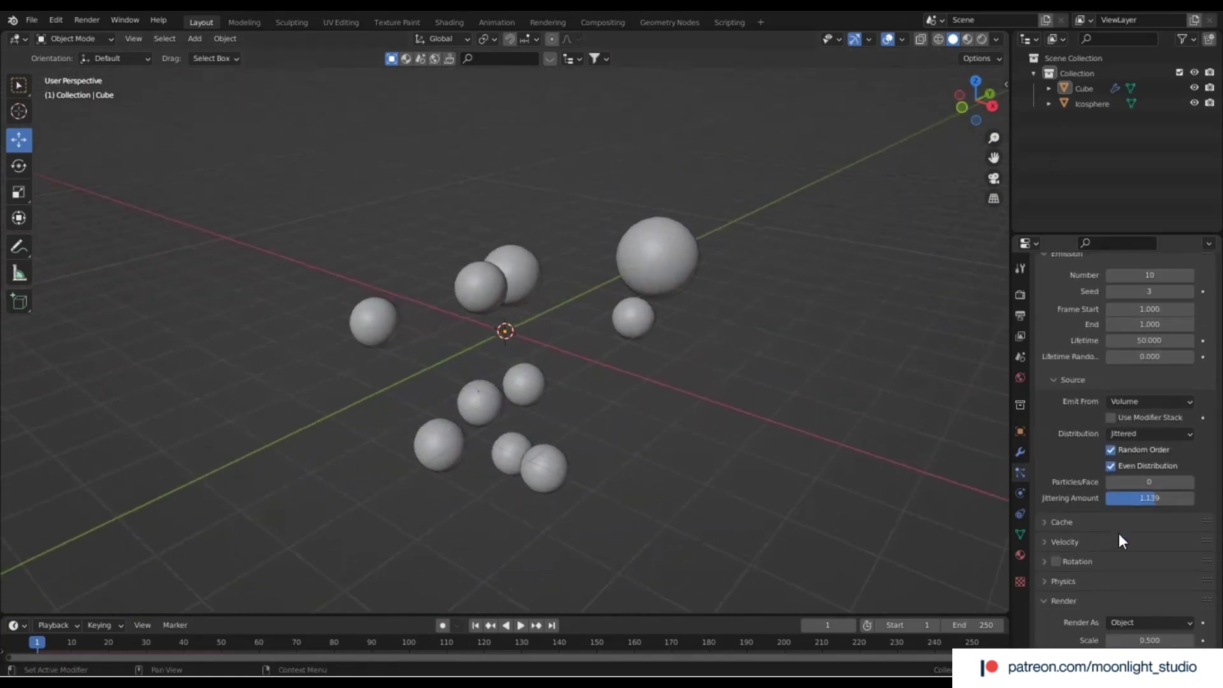
{"action": "left_click_drag", "start_coordinate": [1157, 498], "coordinate": [1156, 498]}
{"action": "key", "text": "BackSpace"}
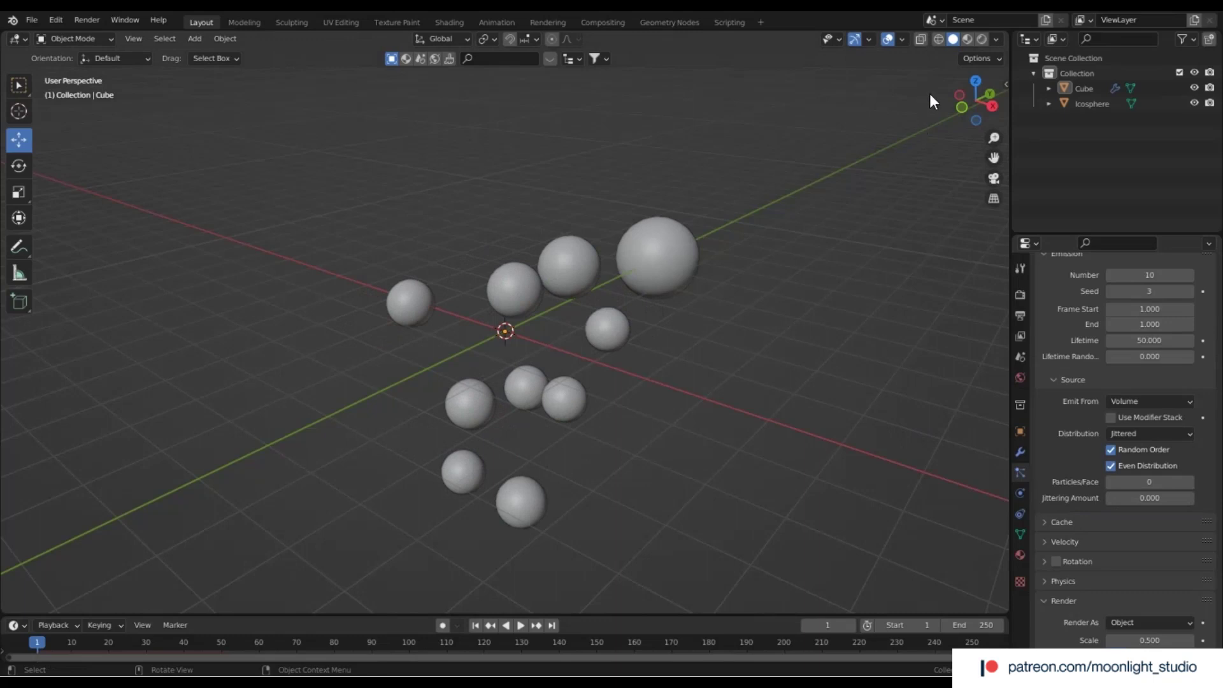
{"action": "left_click_drag", "start_coordinate": [975, 102], "coordinate": [600, 284]}
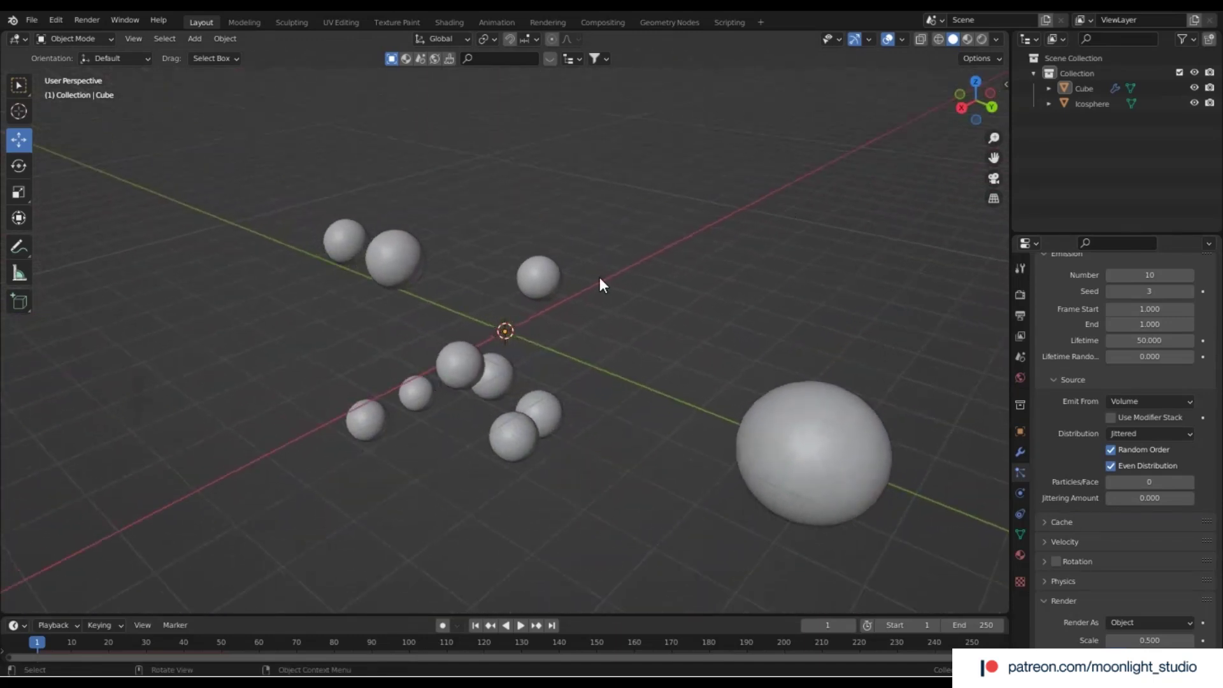
{"action": "scroll", "coordinate": [472, 318], "scroll_direction": "up", "scroll_amount": 3}
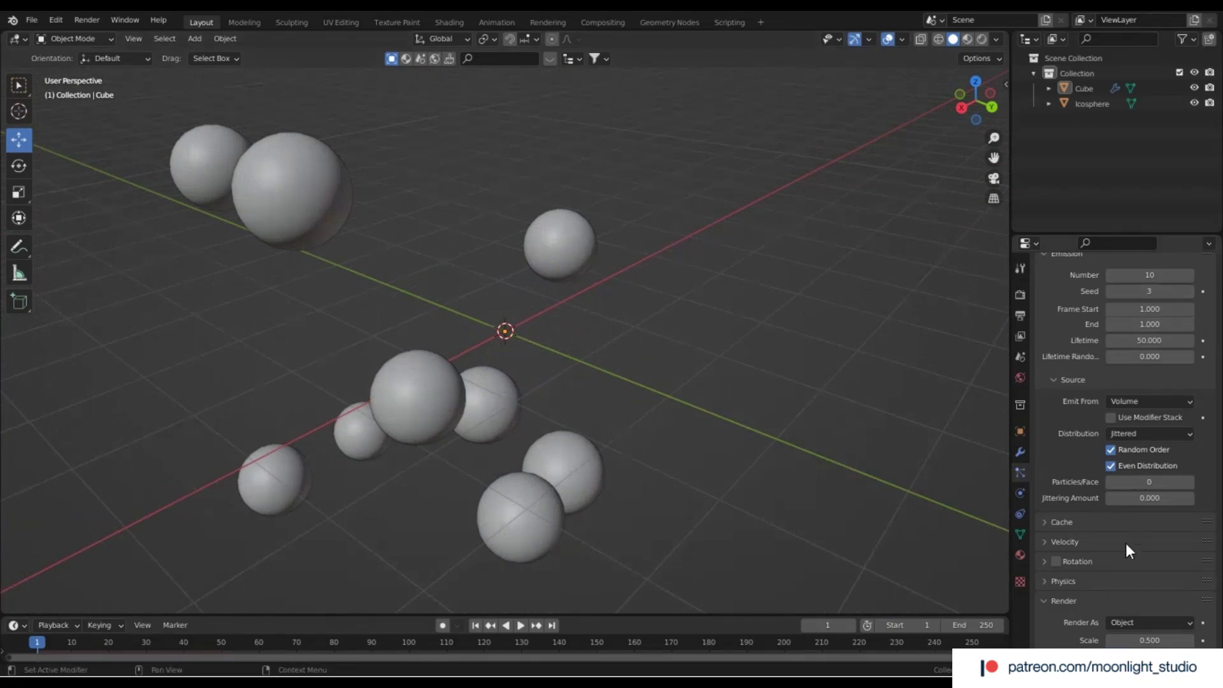
{"action": "scroll", "coordinate": [1126, 543], "scroll_direction": "down", "scroll_amount": 2}
{"action": "left_click", "coordinate": [1151, 412]}
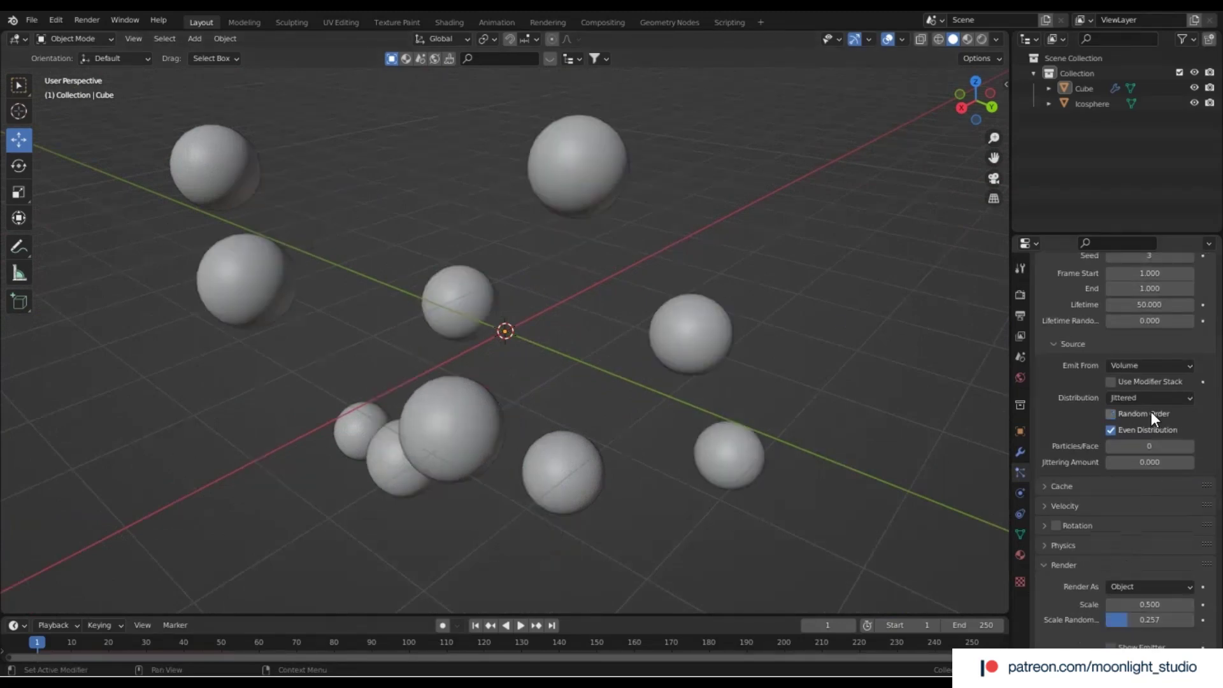
{"action": "left_click_drag", "start_coordinate": [958, 112], "coordinate": [1031, 144]}
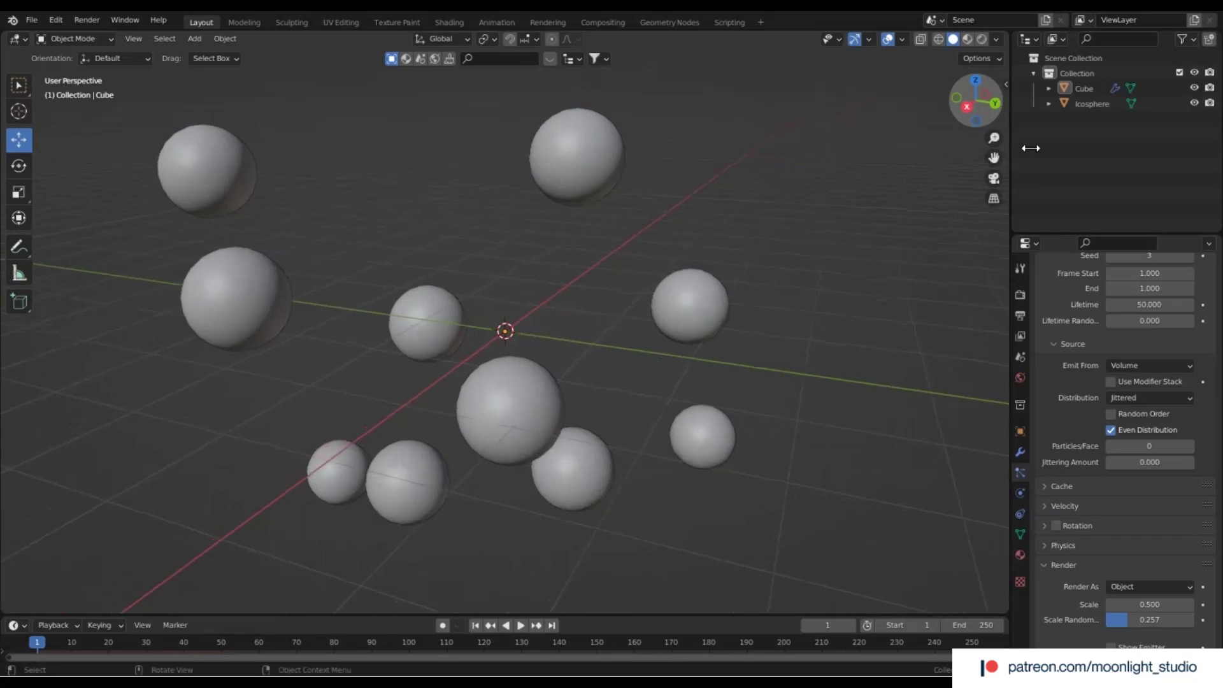
Set the particle emission seed to 5 for a better-spread sphere arrangement
{"action": "scroll", "coordinate": [1221, 413], "scroll_direction": "up", "scroll_amount": 4}
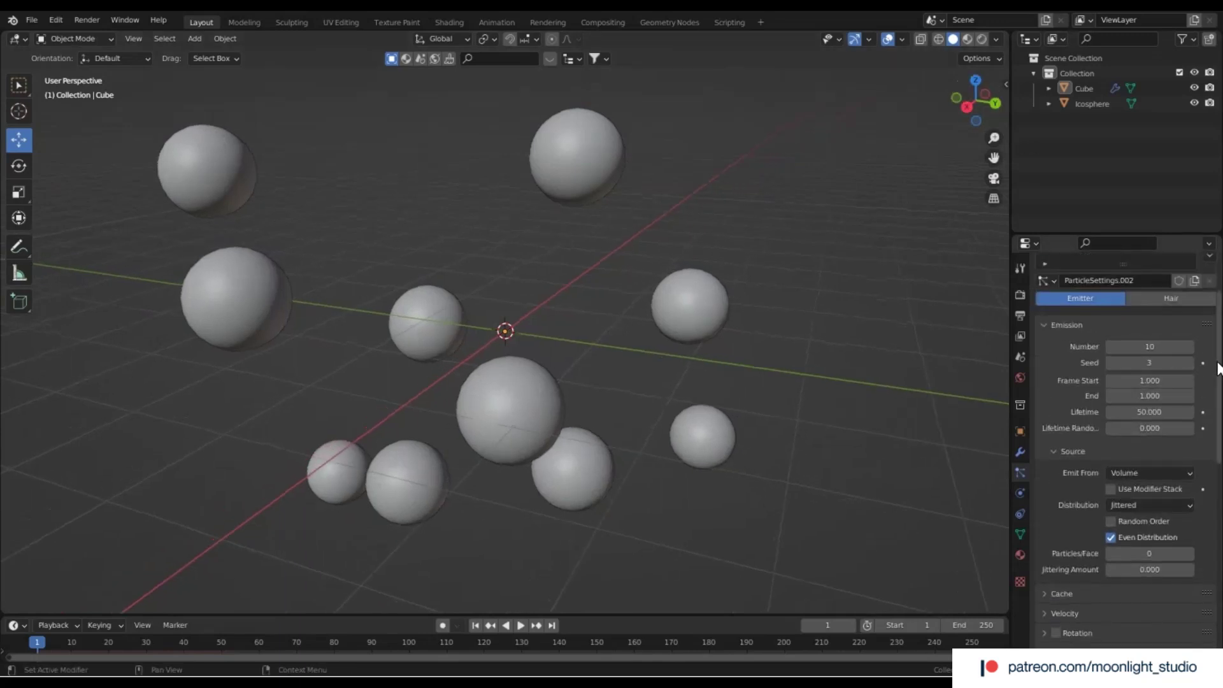
{"action": "left_click", "coordinate": [1188, 362]}
{"action": "left_click", "coordinate": [1188, 358]}
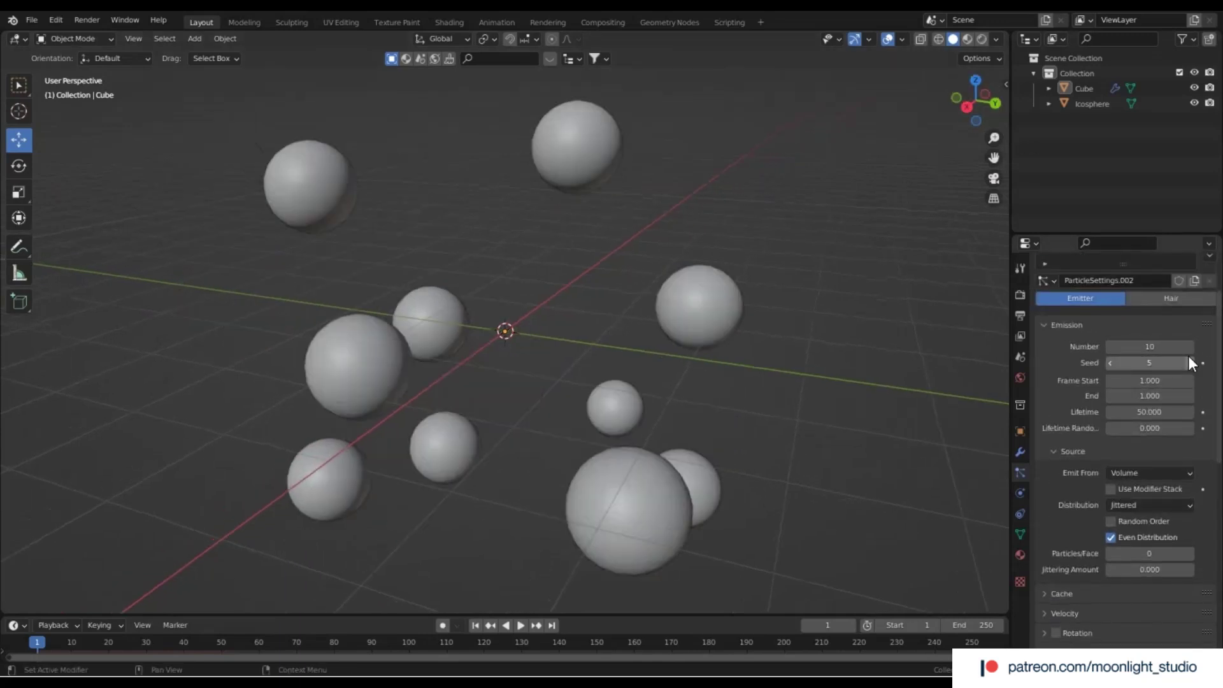
{"action": "left_click_drag", "start_coordinate": [978, 102], "coordinate": [949, 111]}
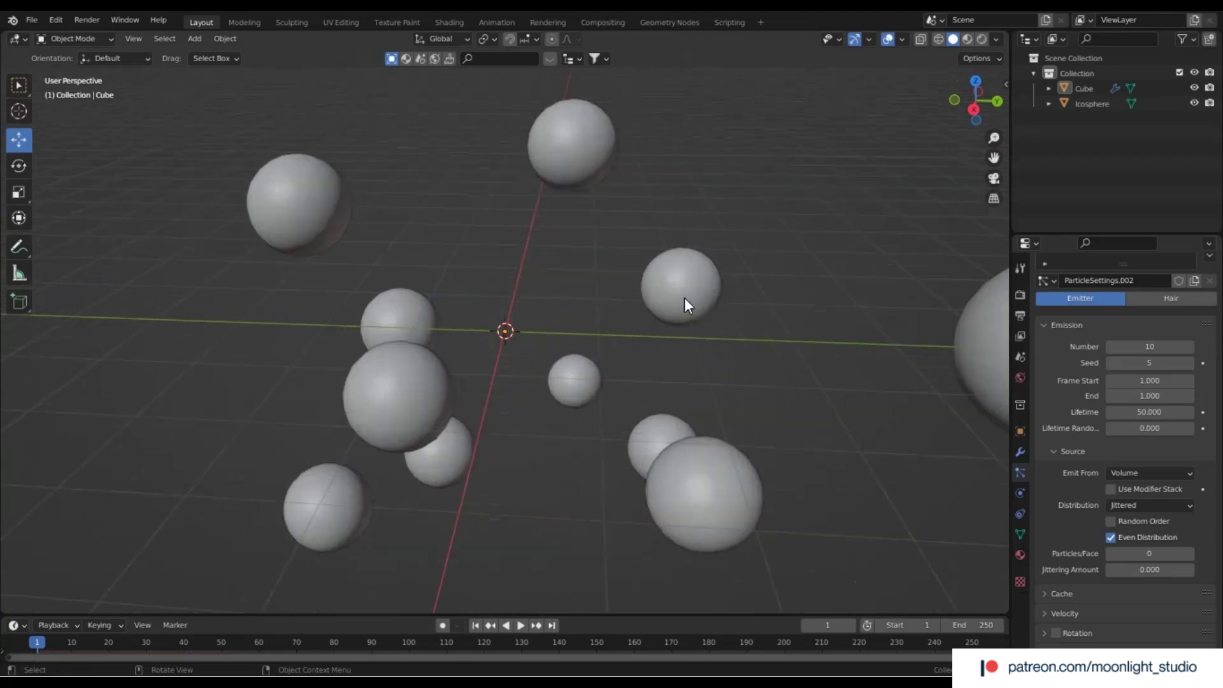
Hide the original ico sphere in the viewport and in renders
{"action": "left_click", "coordinate": [1194, 103]}
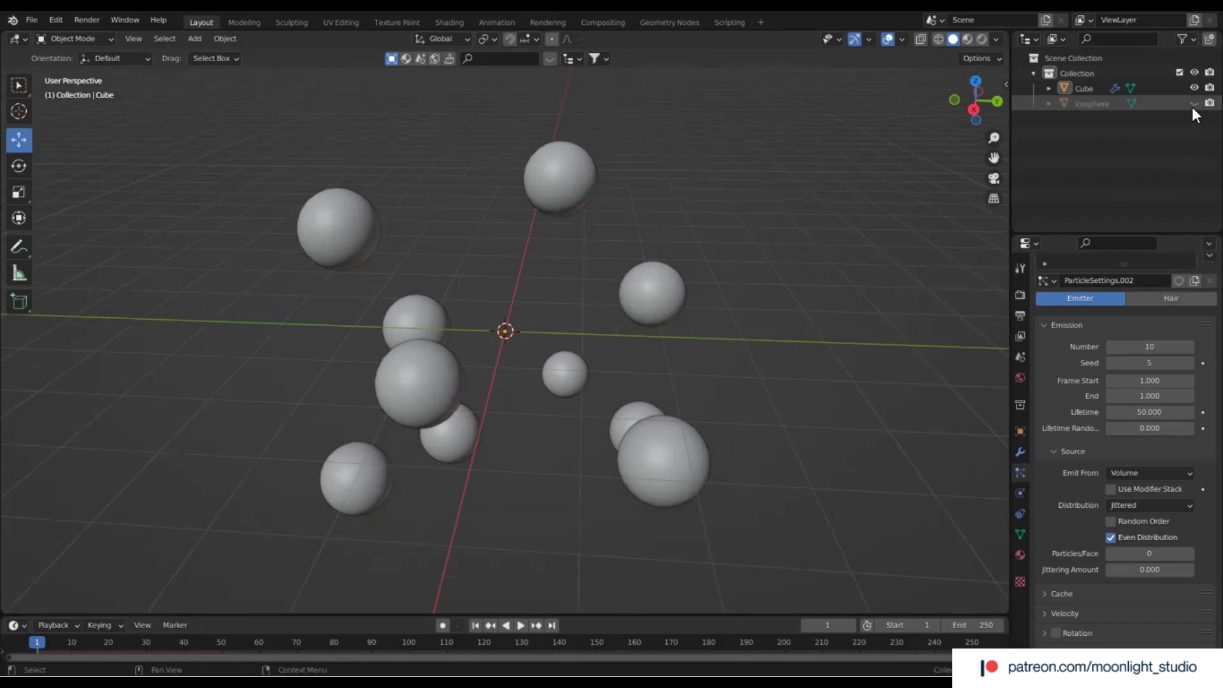
{"action": "left_click", "coordinate": [674, 297]}
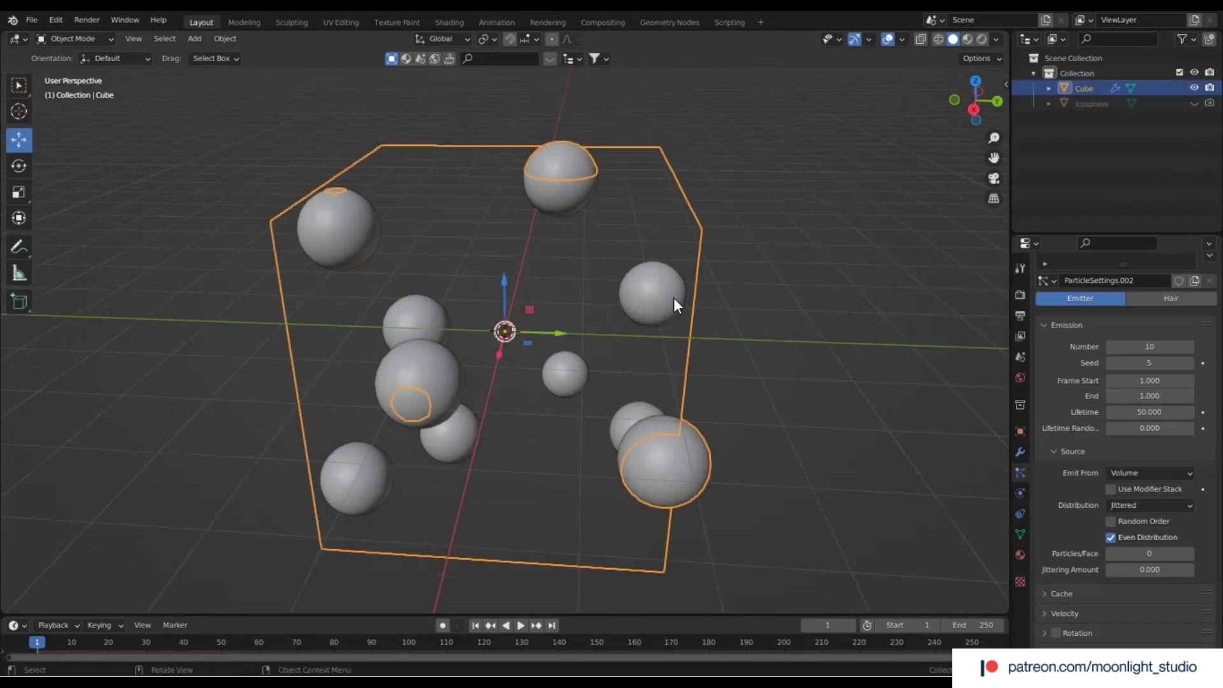
{"action": "left_click", "coordinate": [836, 324]}
Make the cube's particle instances real as separate sphere objects and hide the cube
{"action": "scroll", "coordinate": [1100, 534], "scroll_direction": "up", "scroll_amount": 3}
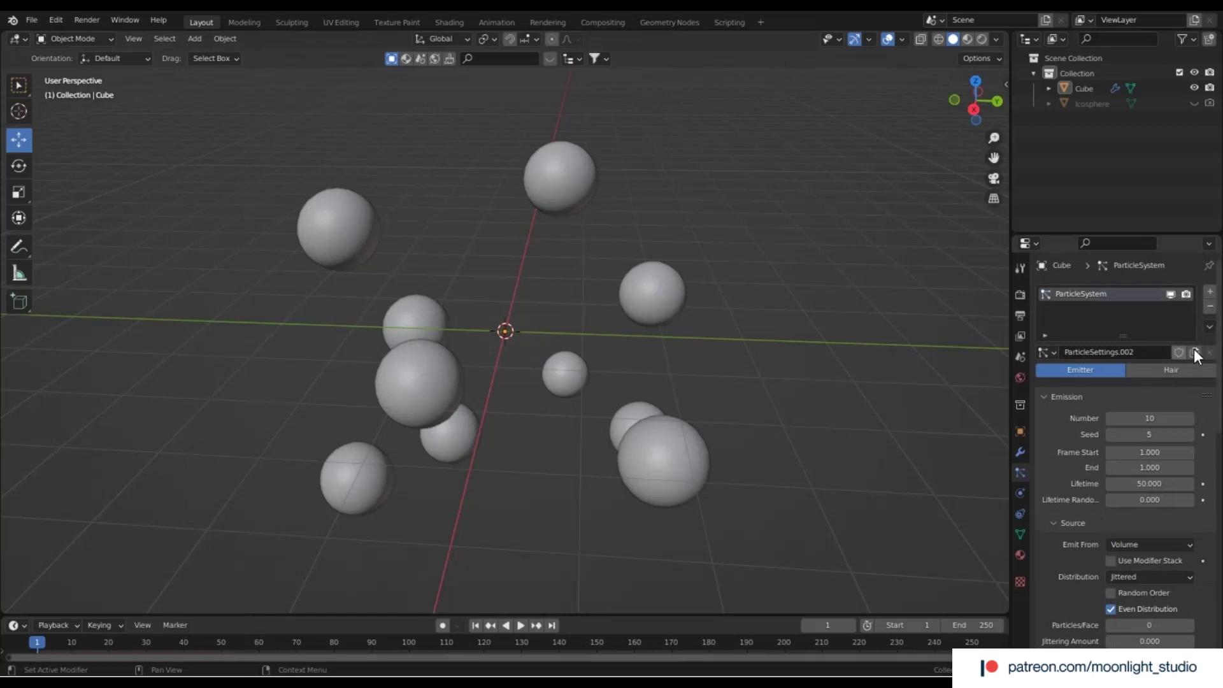
{"action": "left_click", "coordinate": [1052, 396]}
{"action": "left_click", "coordinate": [1020, 452]}
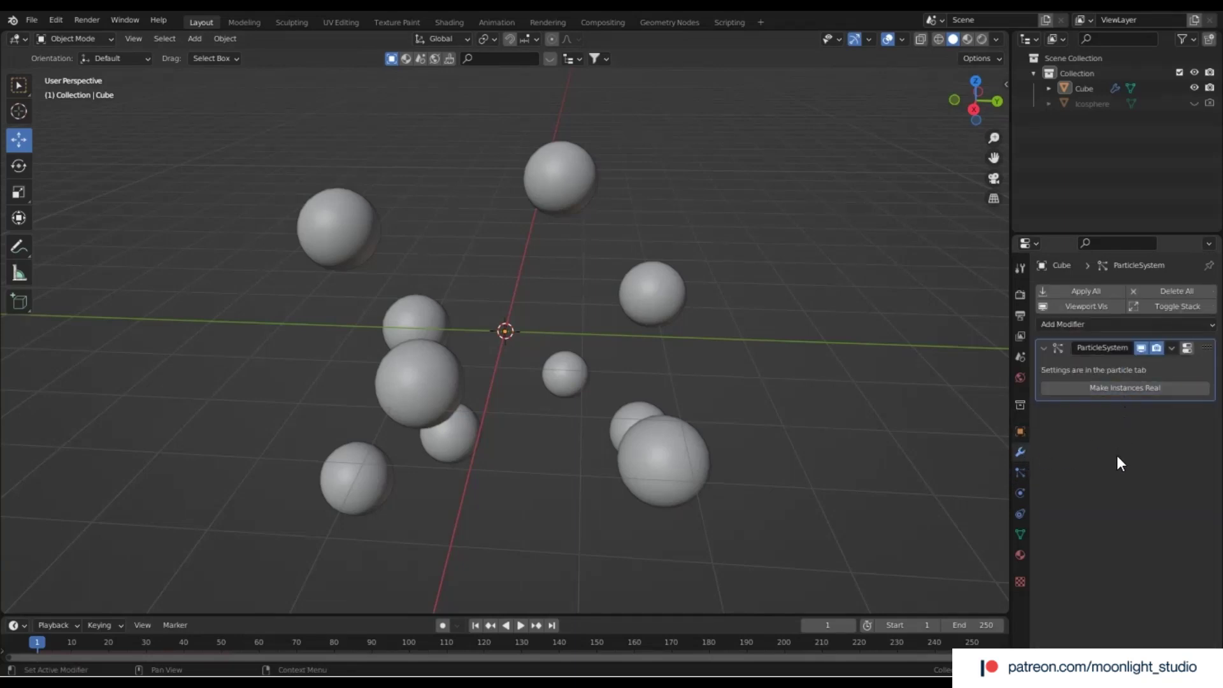
{"action": "left_click", "coordinate": [1121, 391]}
{"action": "left_click", "coordinate": [640, 284]}
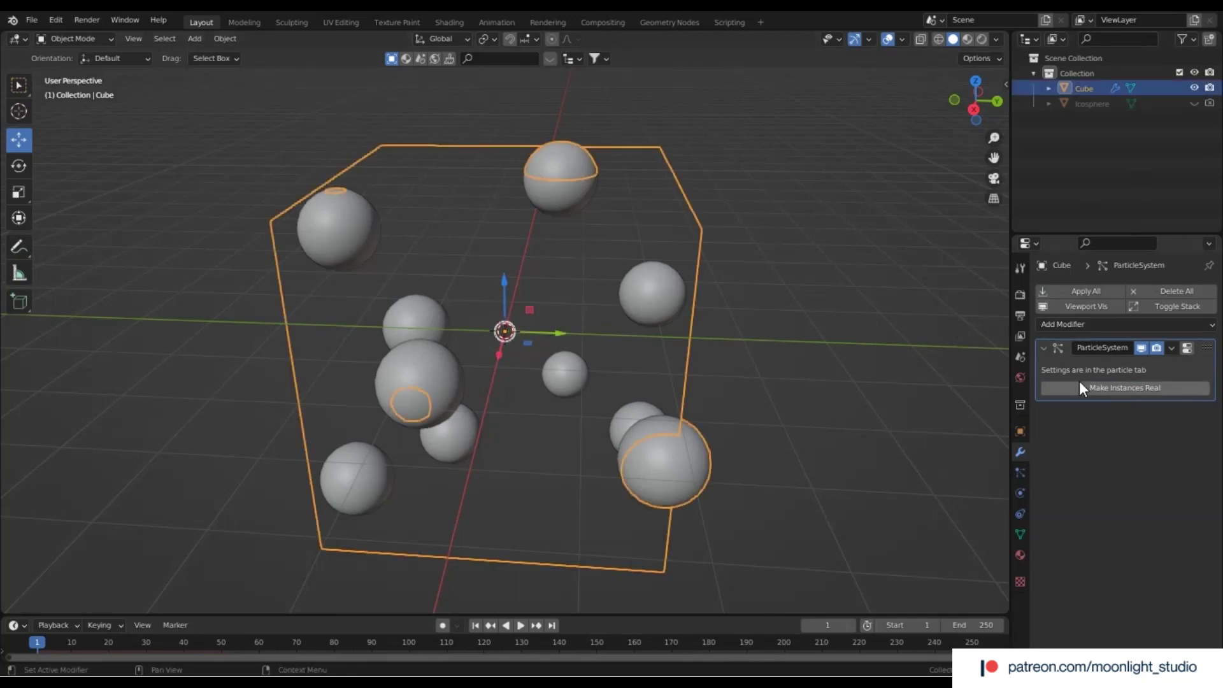
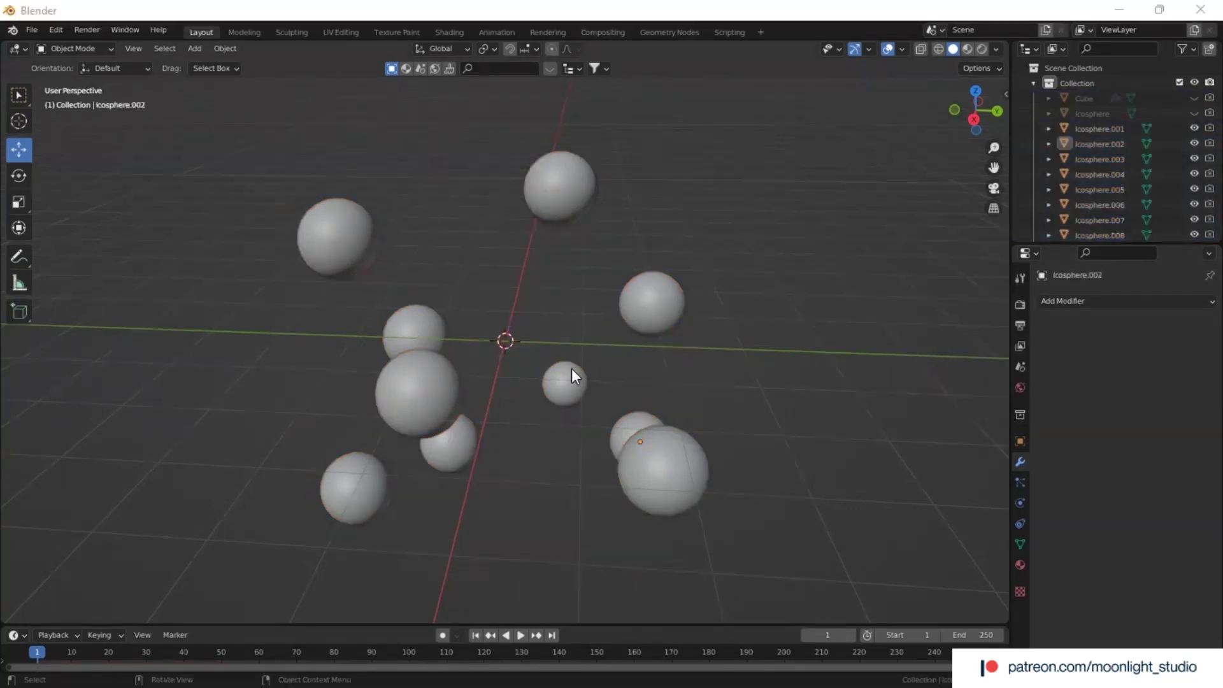
Add active rigid body physics to the topmost ico sphere
{"action": "left_click", "coordinate": [549, 158]}
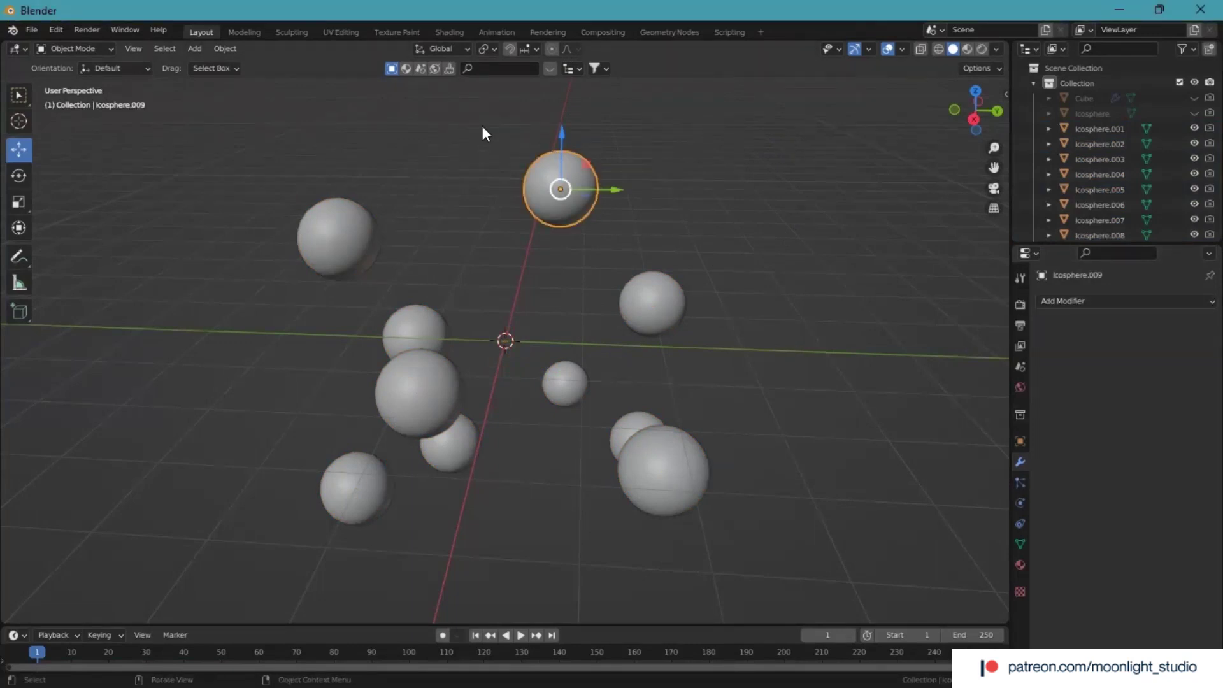
{"action": "left_click", "coordinate": [902, 173]}
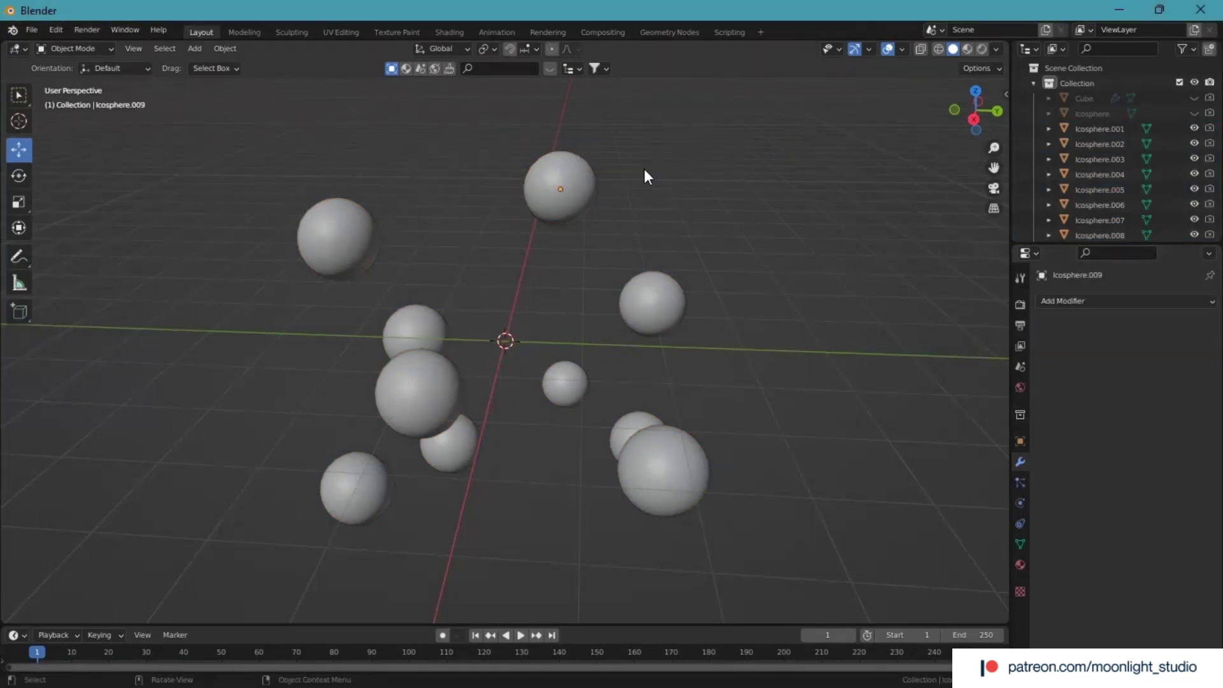
{"action": "left_click", "coordinate": [1020, 482]}
{"action": "left_click", "coordinate": [1020, 503]}
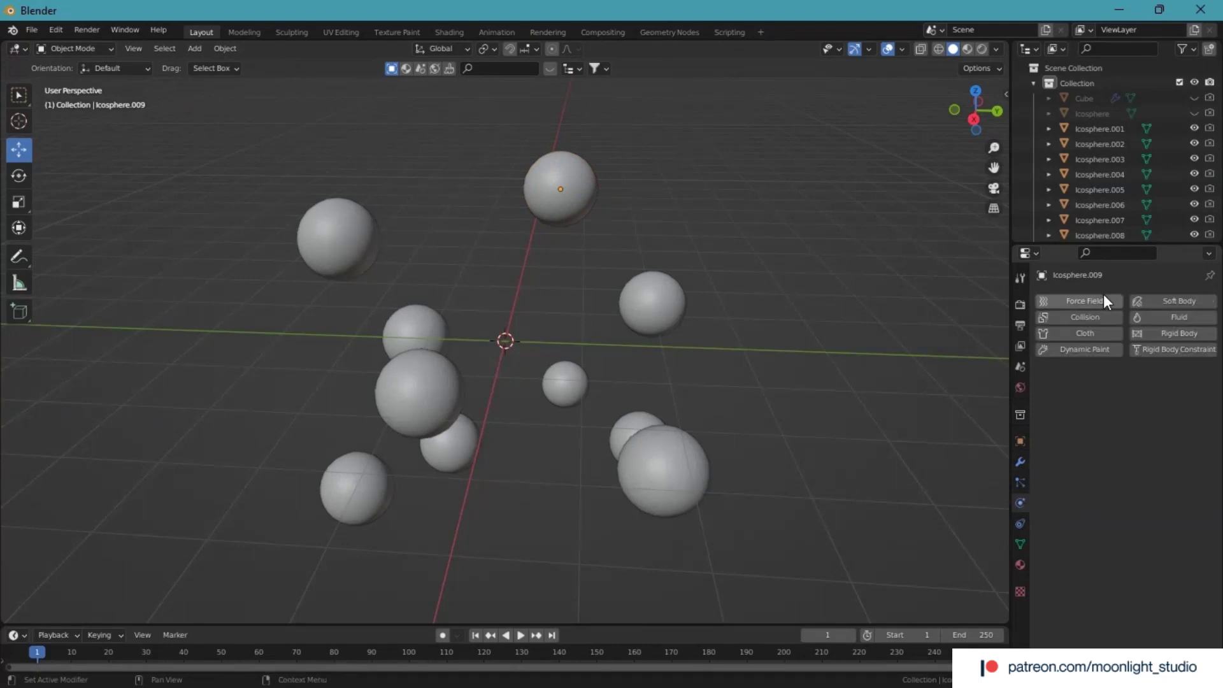
{"action": "left_click", "coordinate": [557, 178]}
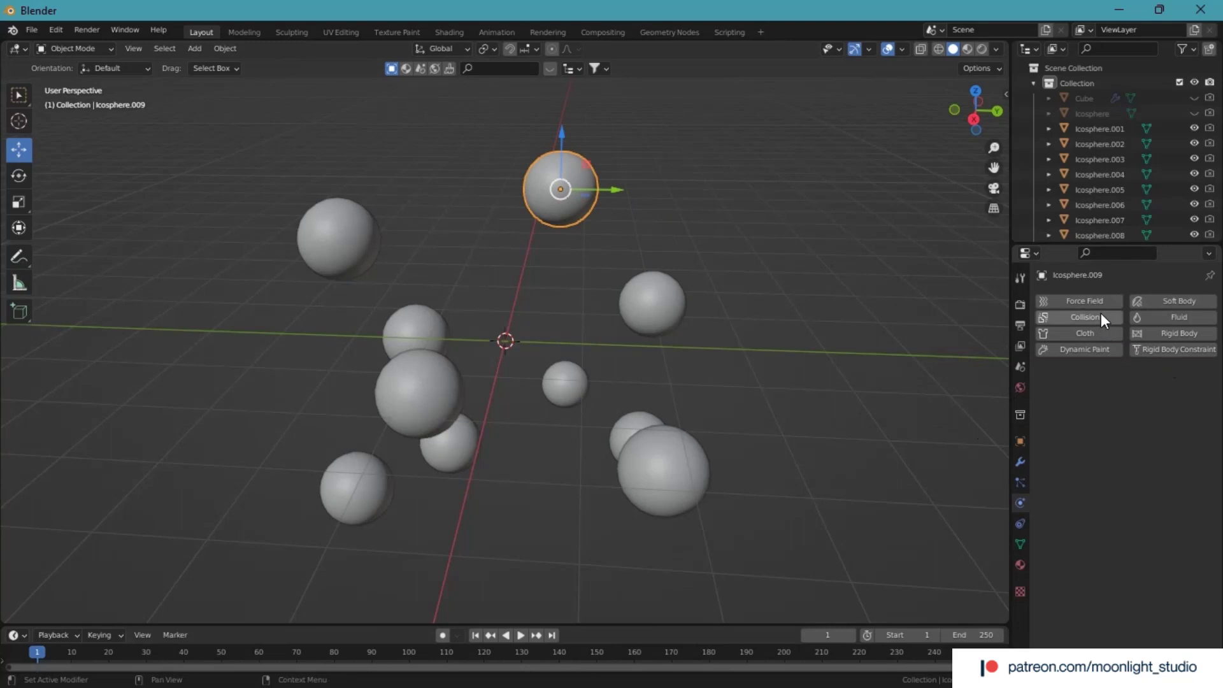
{"action": "left_click", "coordinate": [1194, 339]}
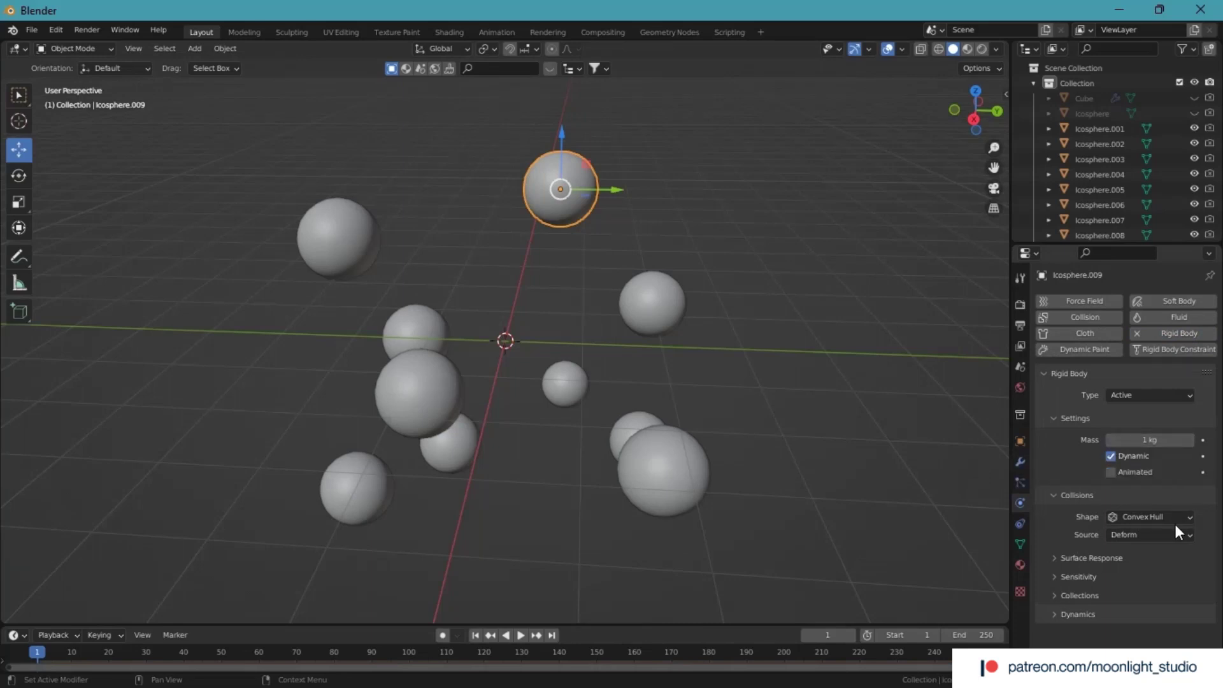
Set the rigid body's collision shape to Mesh and its source to Base
{"action": "left_click", "coordinate": [1186, 516]}
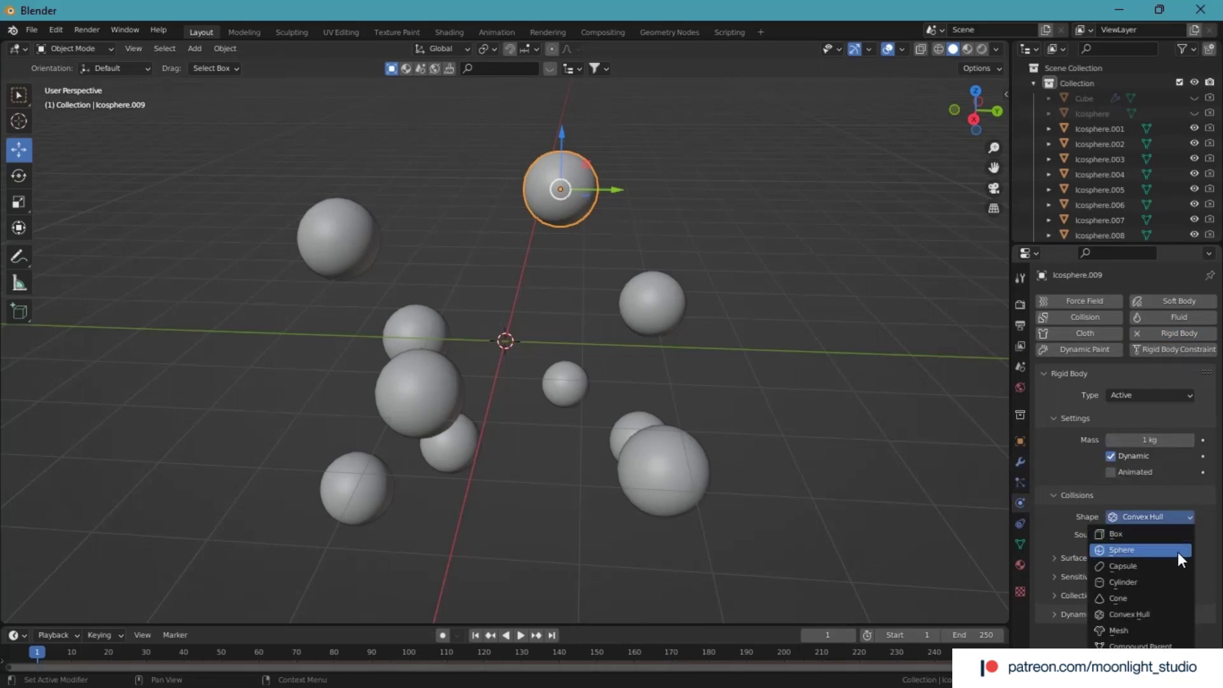
{"action": "left_click", "coordinate": [1175, 630]}
{"action": "left_click", "coordinate": [1182, 537]}
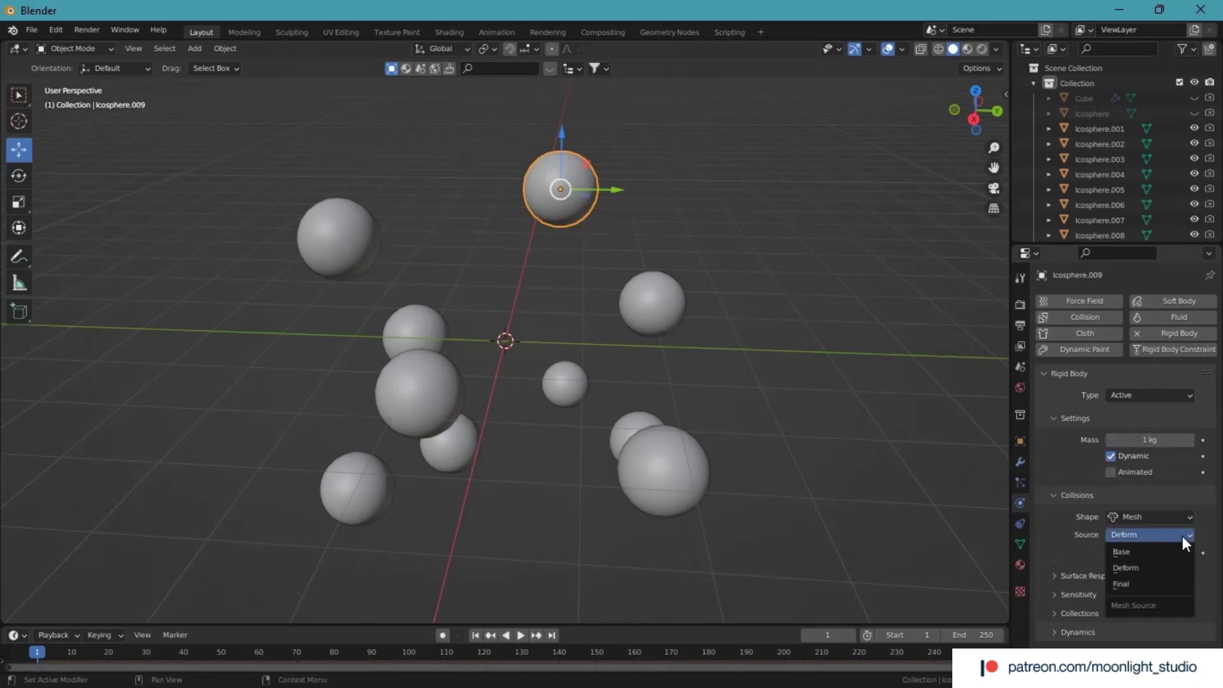
{"action": "left_click", "coordinate": [1160, 553]}
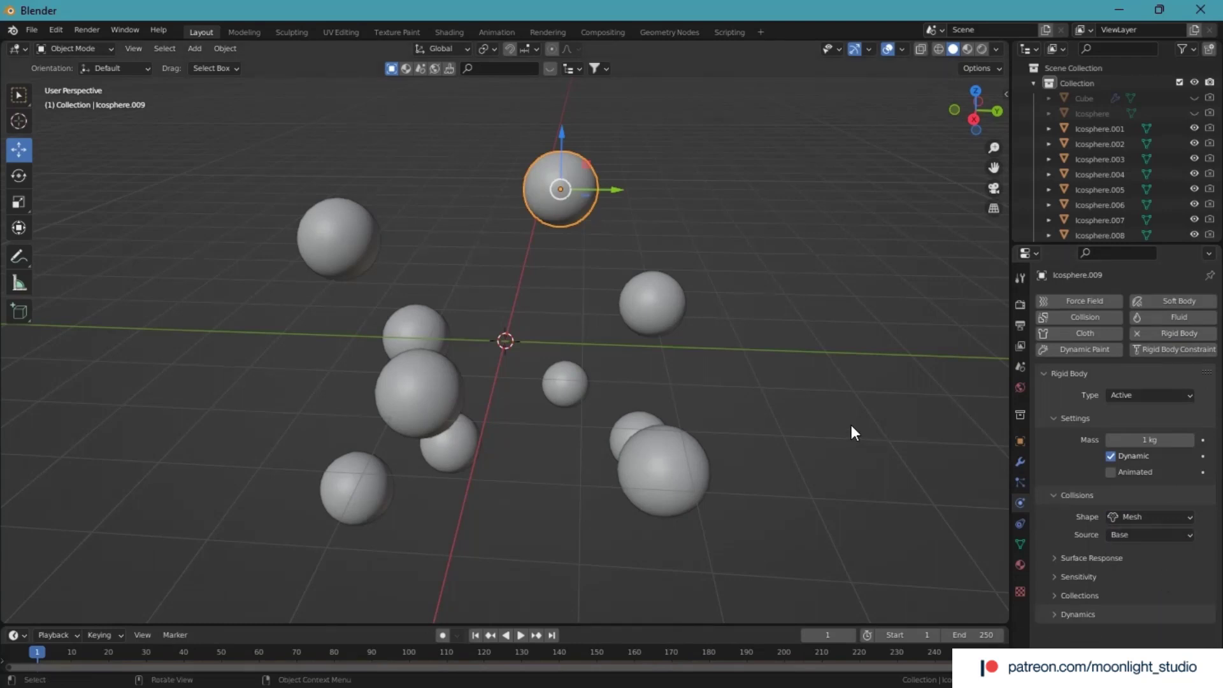
Set the collision margin in the rigid body's sensitivity settings to 0.01 m
{"action": "left_click", "coordinate": [1103, 573]}
{"action": "left_click", "coordinate": [1104, 574]}
{"action": "left_click", "coordinate": [1105, 558]}
{"action": "left_click", "coordinate": [1109, 620]}
{"action": "left_click", "coordinate": [1111, 640]}
{"action": "type", "text": "0"}
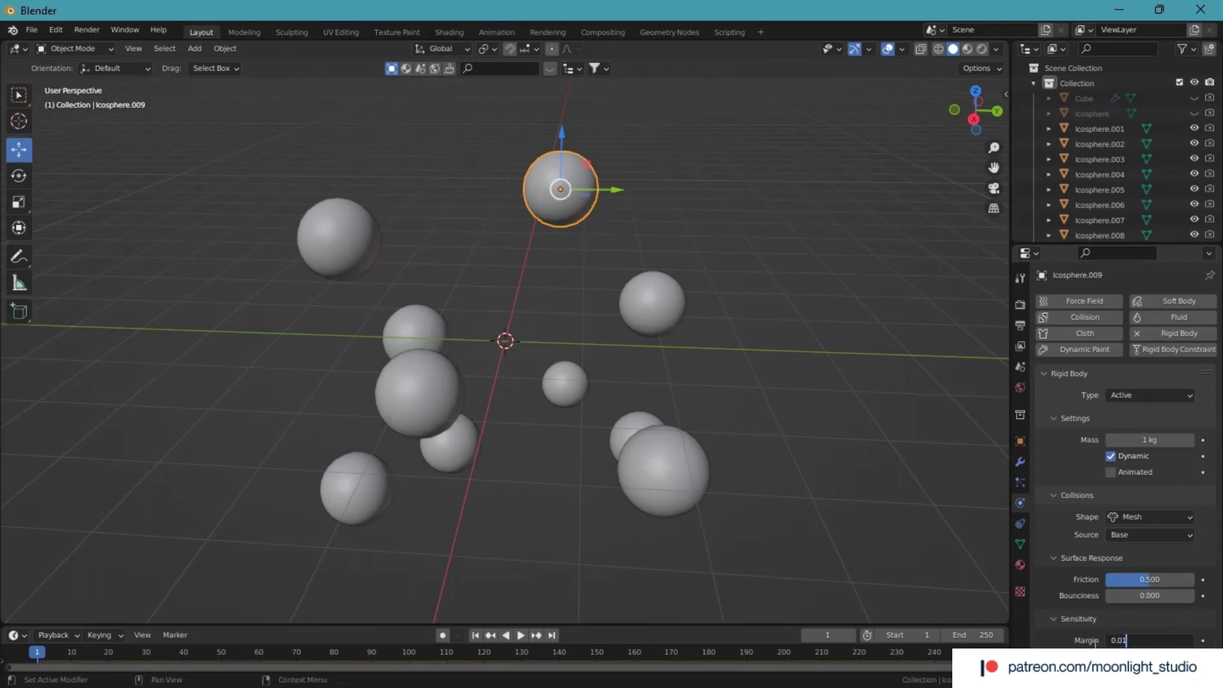
{"action": "type", "text": ".01"}
{"action": "key", "text": "Return"}
Copy the rigid body settings from the active sphere Icosphere.009 to all the other scattered spheres
{"action": "scroll", "coordinate": [1118, 147], "scroll_direction": "down", "scroll_amount": 2}
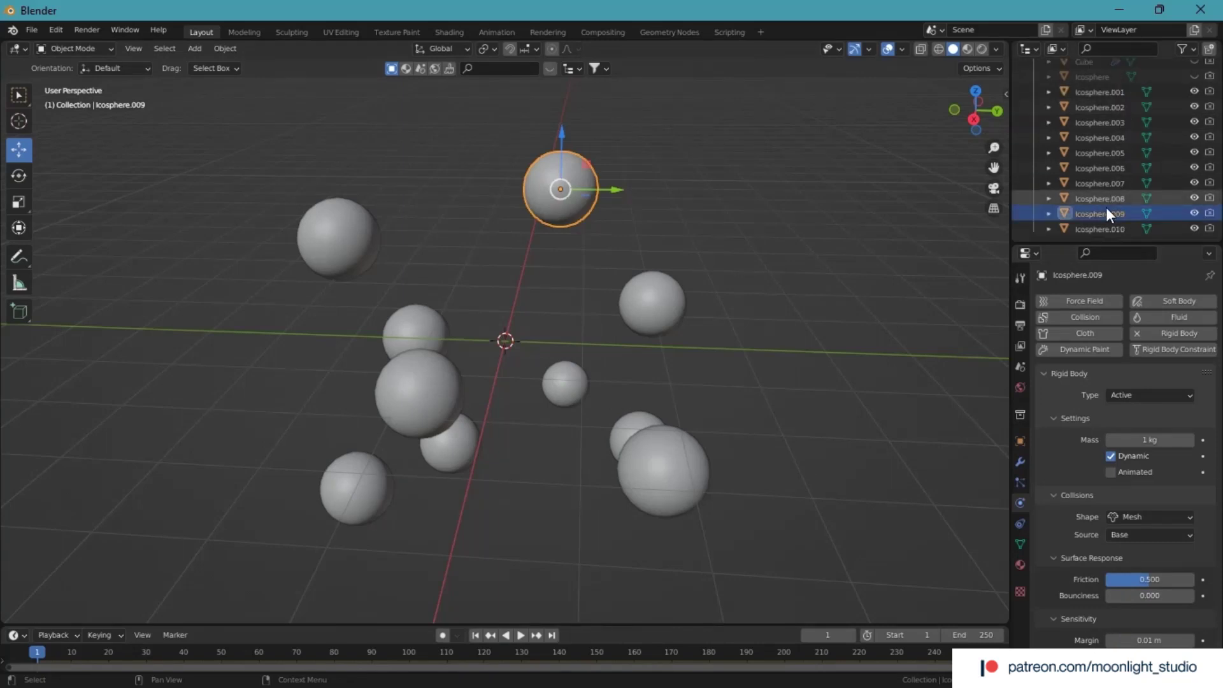
{"action": "left_click", "coordinate": [1106, 228]}
{"action": "left_click", "coordinate": [1102, 95], "text": "shift"}
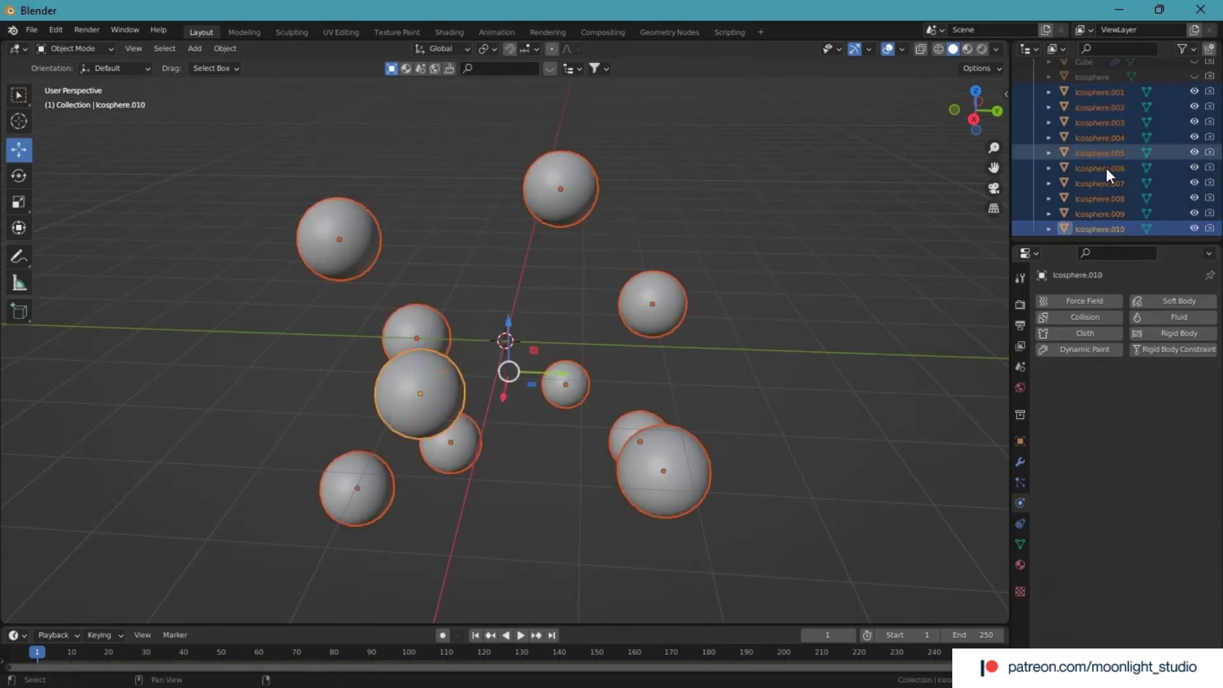
{"action": "left_click", "coordinate": [1102, 213], "text": "ctrl"}
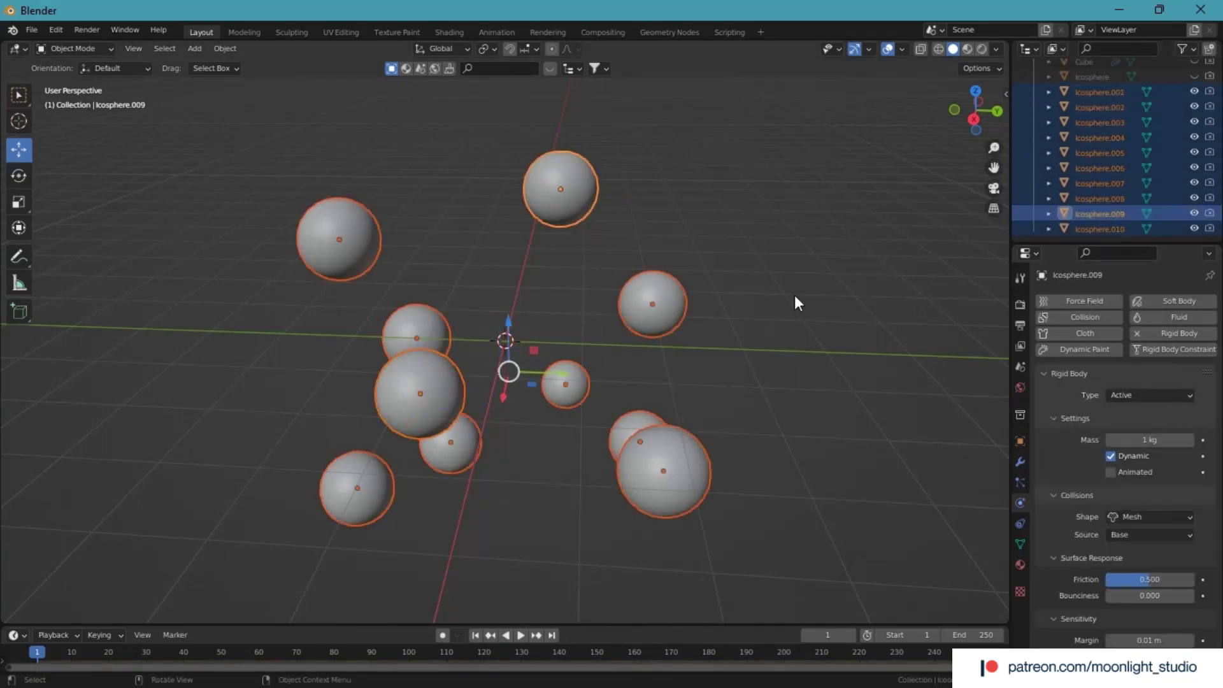
{"action": "left_click", "coordinate": [225, 49]}
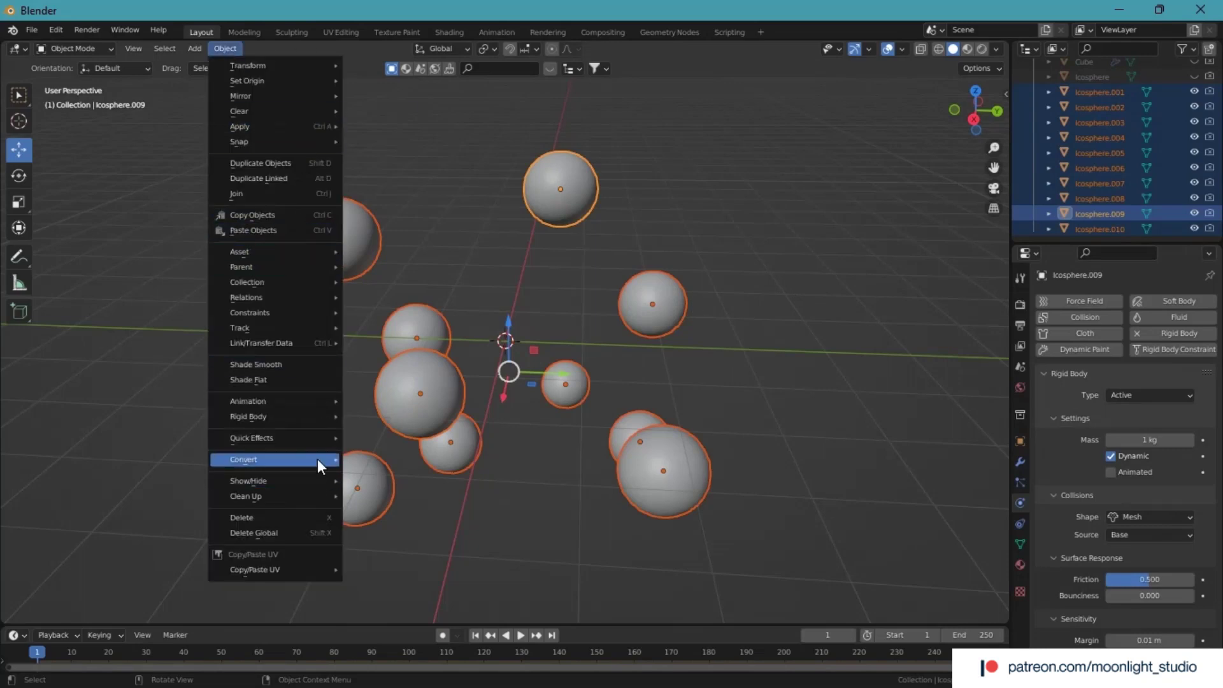
{"action": "mouse_move", "coordinate": [319, 406]}
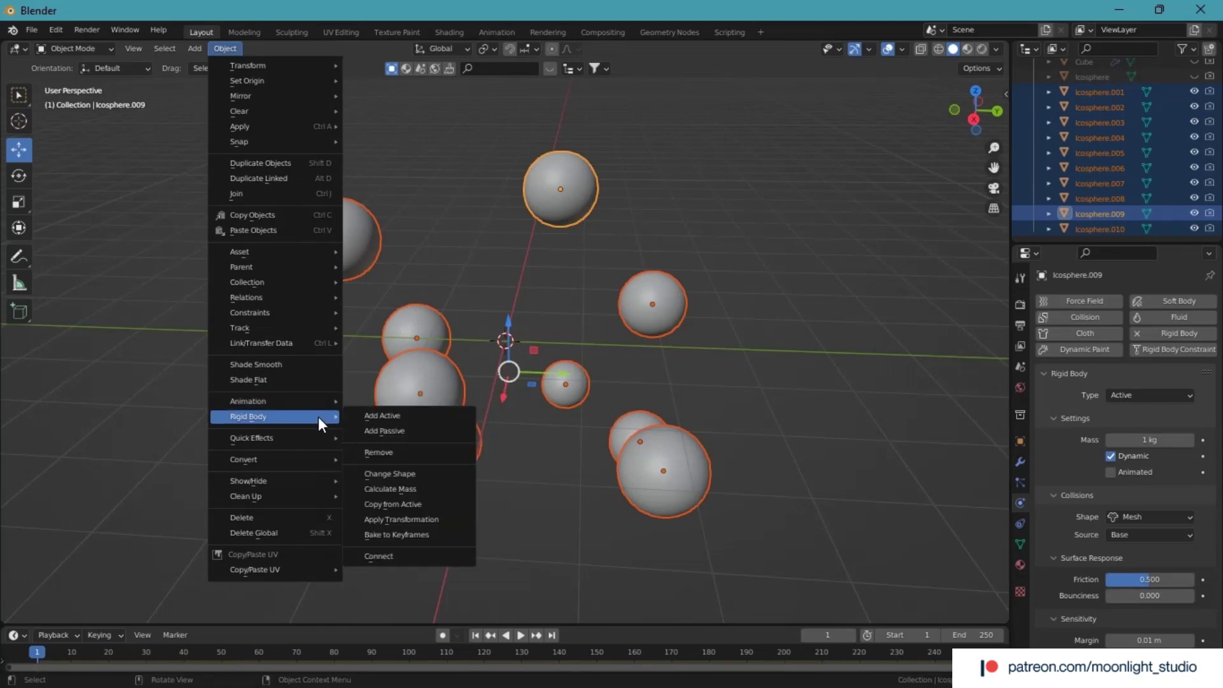
{"action": "left_click", "coordinate": [408, 504]}
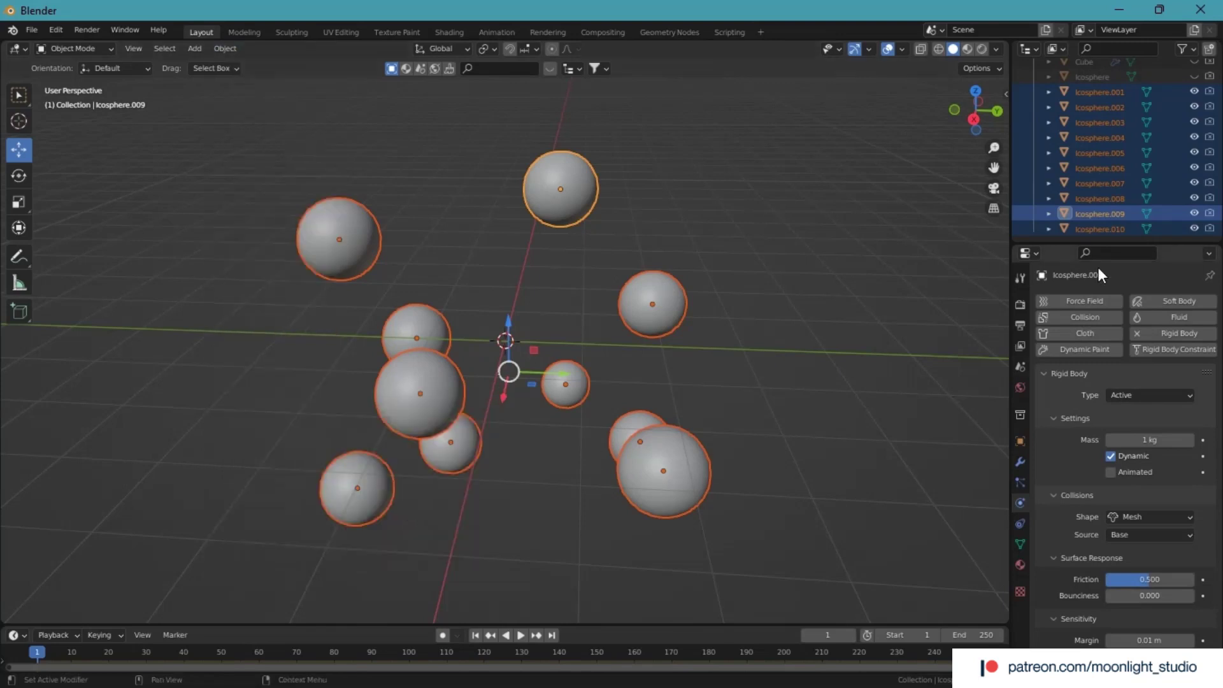
Check the rigid body settings on several of the individual spheres
{"action": "left_click", "coordinate": [1104, 219]}
{"action": "left_click", "coordinate": [1100, 198]}
{"action": "left_click", "coordinate": [1095, 153]}
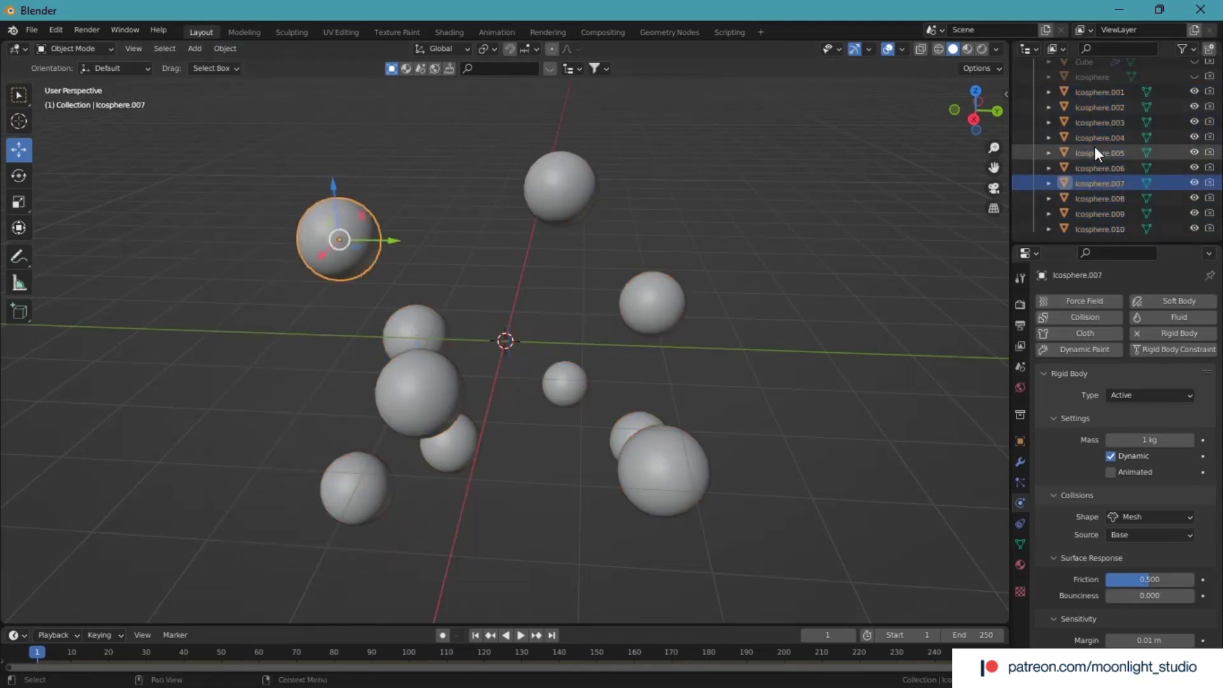
{"action": "left_click", "coordinate": [1108, 107]}
{"action": "left_click", "coordinate": [1114, 92]}
{"action": "left_click", "coordinate": [759, 323]}
{"action": "left_click_drag", "start_coordinate": [816, 111], "coordinate": [184, 577]}
Add a Collision modifier to the topmost sphere, Icosphere.009, and set its outer thickness for softbody and cloth to 0.01
{"action": "left_click", "coordinate": [1100, 213]}
{"action": "left_click", "coordinate": [1020, 461]}
{"action": "left_click", "coordinate": [1091, 299]}
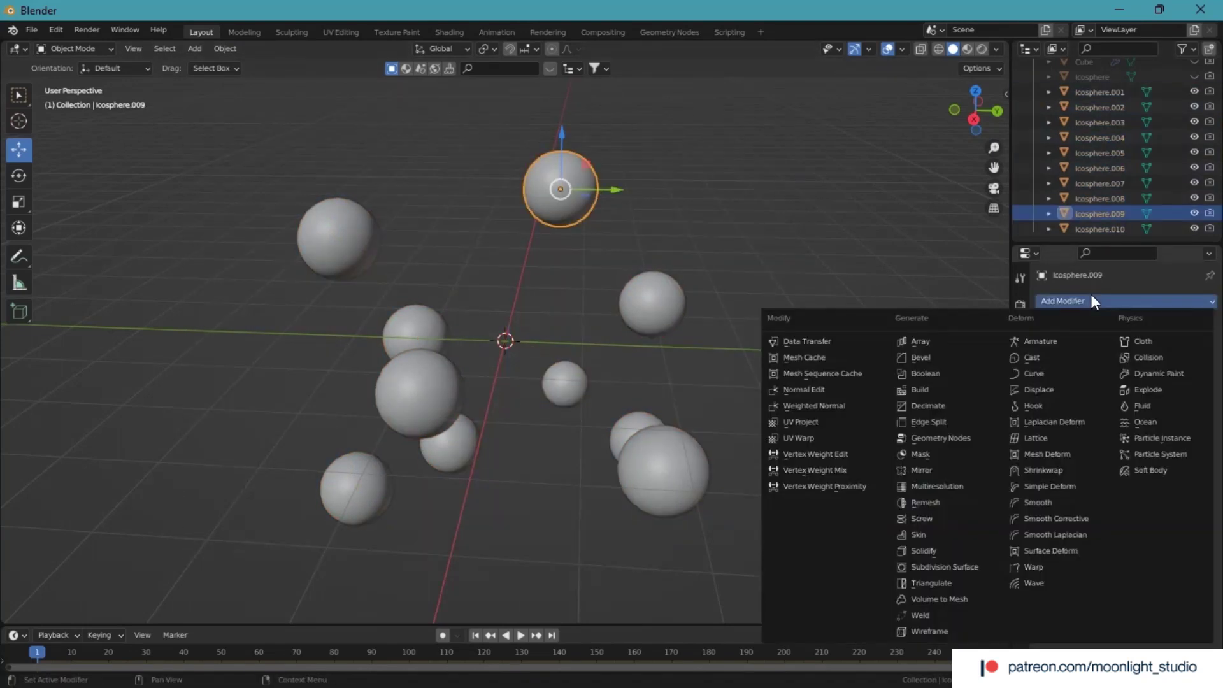
{"action": "left_click", "coordinate": [1134, 357]}
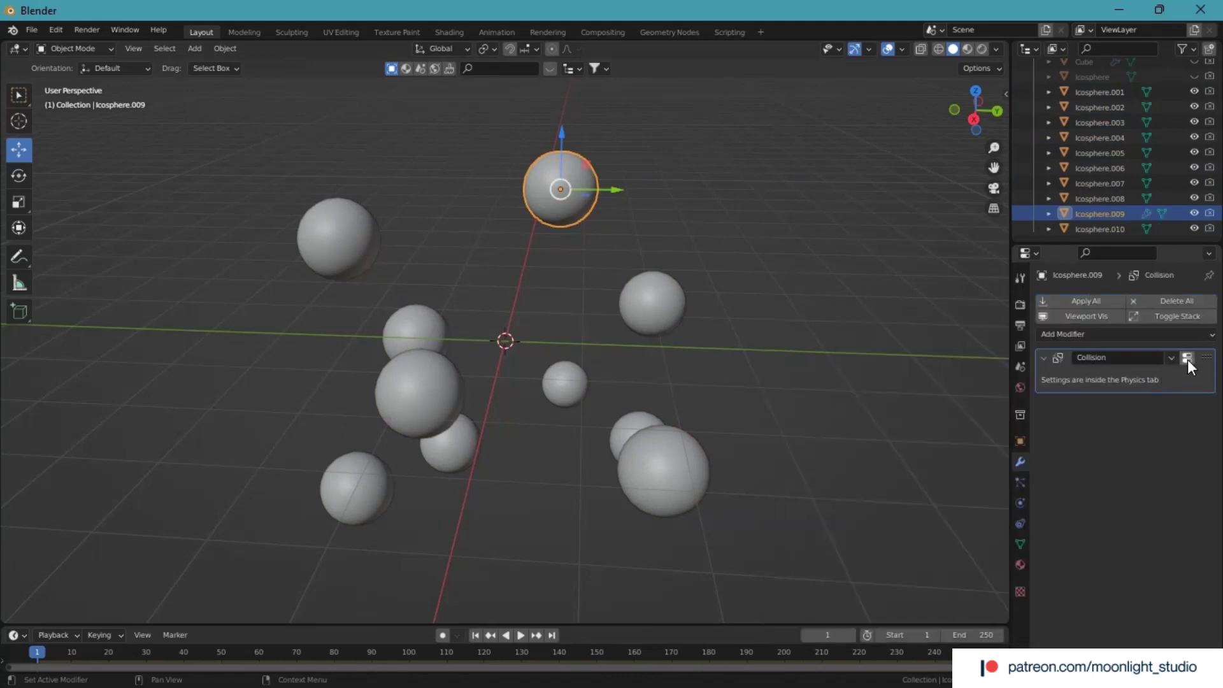
{"action": "left_click", "coordinate": [1188, 360]}
{"action": "scroll", "coordinate": [1122, 604], "scroll_direction": "down", "scroll_amount": 2}
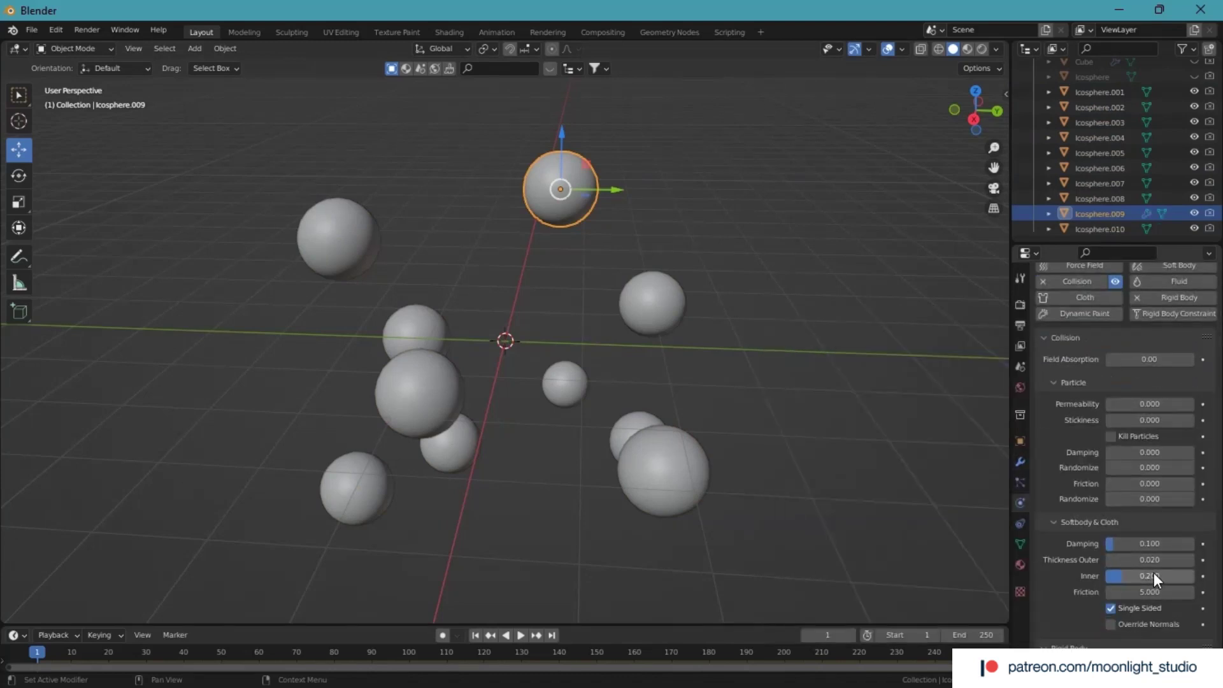
{"action": "left_click", "coordinate": [1147, 560]}
{"action": "type", "text": "0.01"}
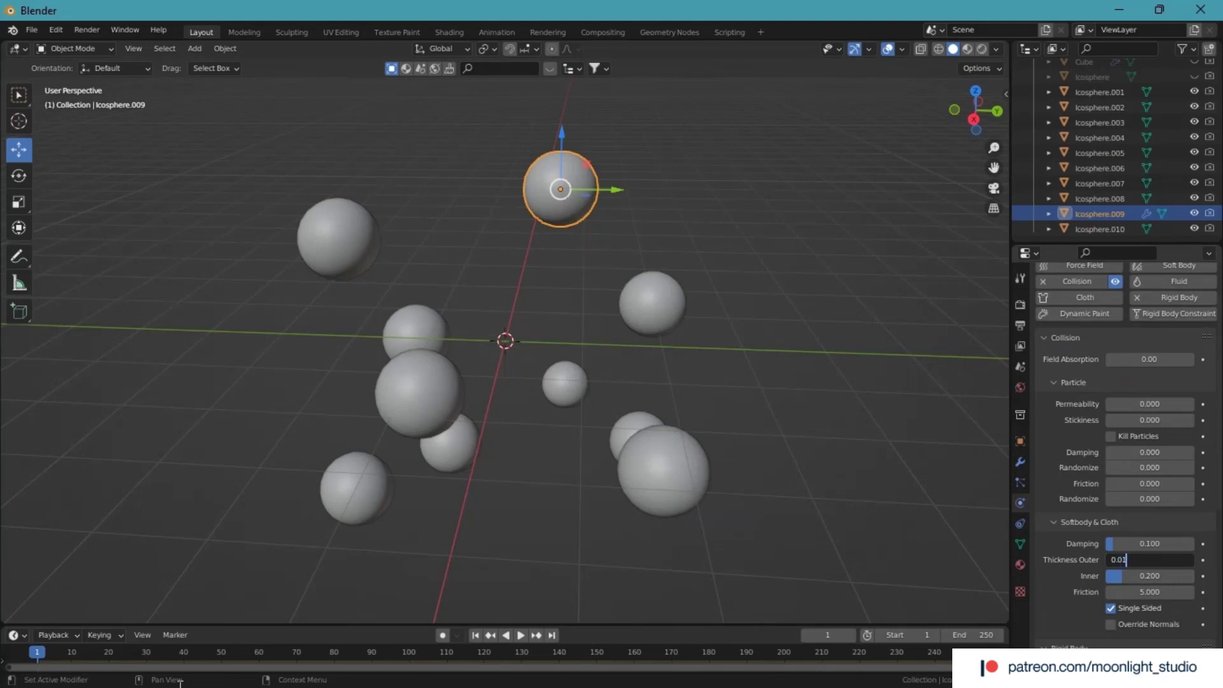
{"action": "key", "text": "Return"}
Add collision physics to Icosphere.007 with a softbody and cloth outer thickness of 0.01
{"action": "left_click", "coordinate": [316, 250]}
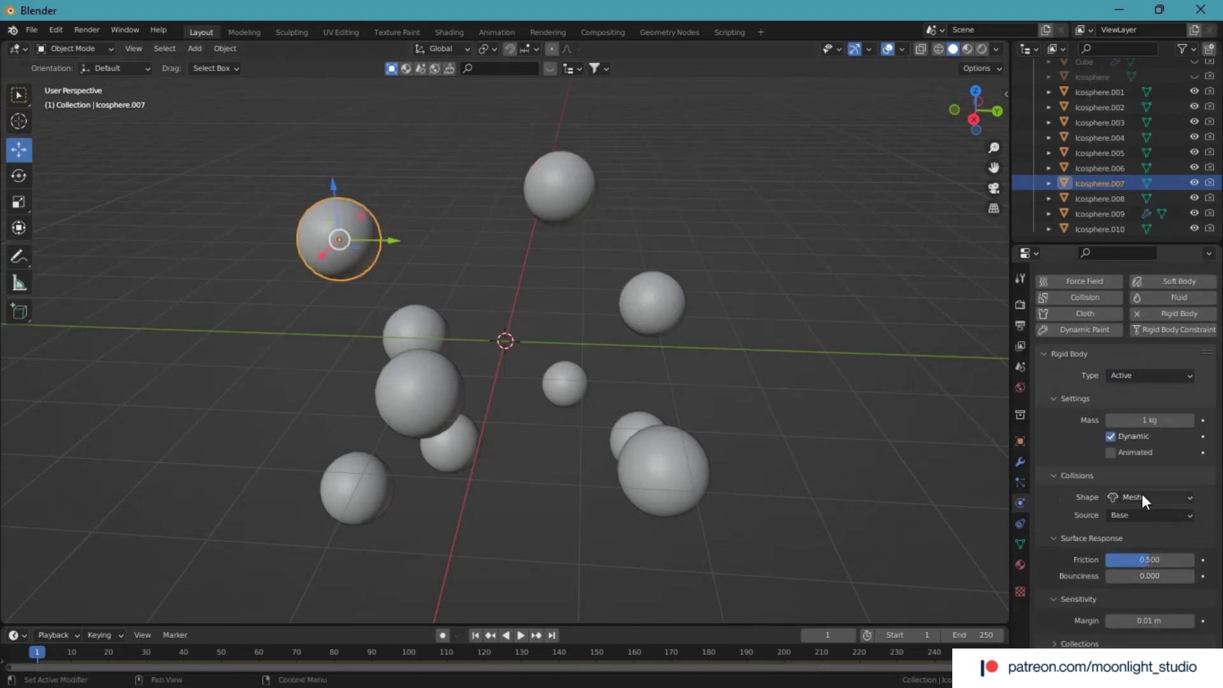
{"action": "left_click", "coordinate": [1070, 352]}
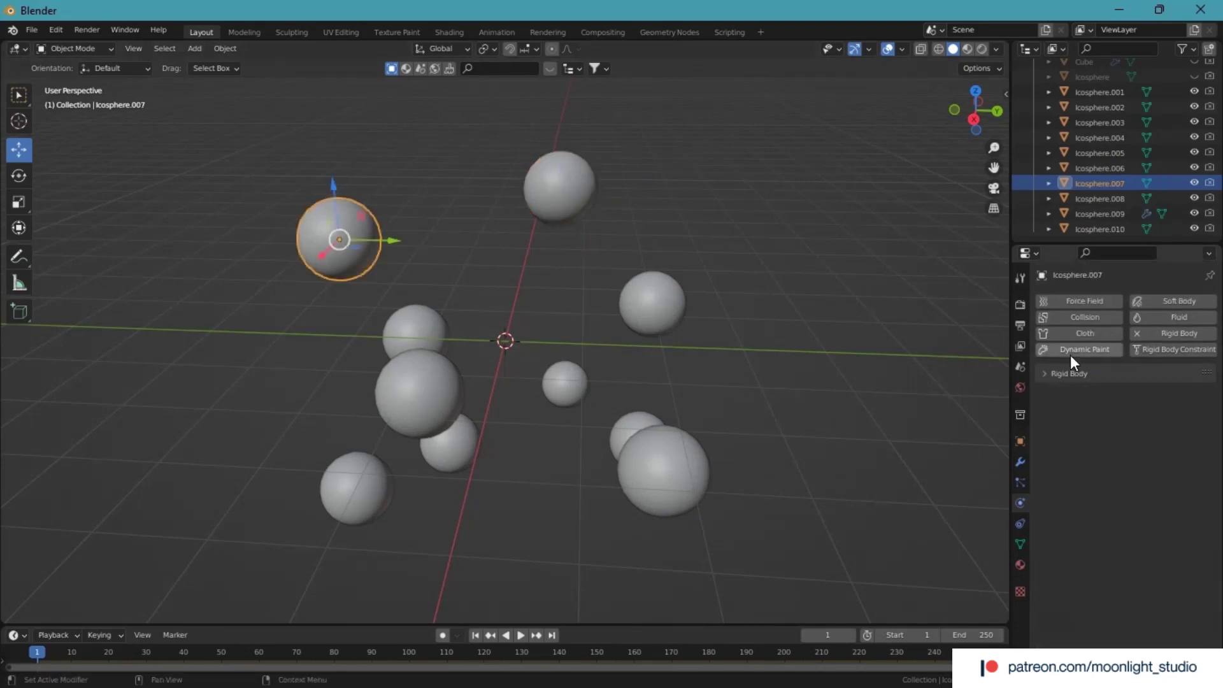
{"action": "left_click", "coordinate": [1084, 318]}
{"action": "left_click", "coordinate": [1161, 596]}
{"action": "type", "text": "0.01"}
{"action": "key", "text": "Return"}
Add collision physics to Icosphere.006 with a softbody and cloth outer thickness of 0.01
{"action": "left_click", "coordinate": [439, 326]}
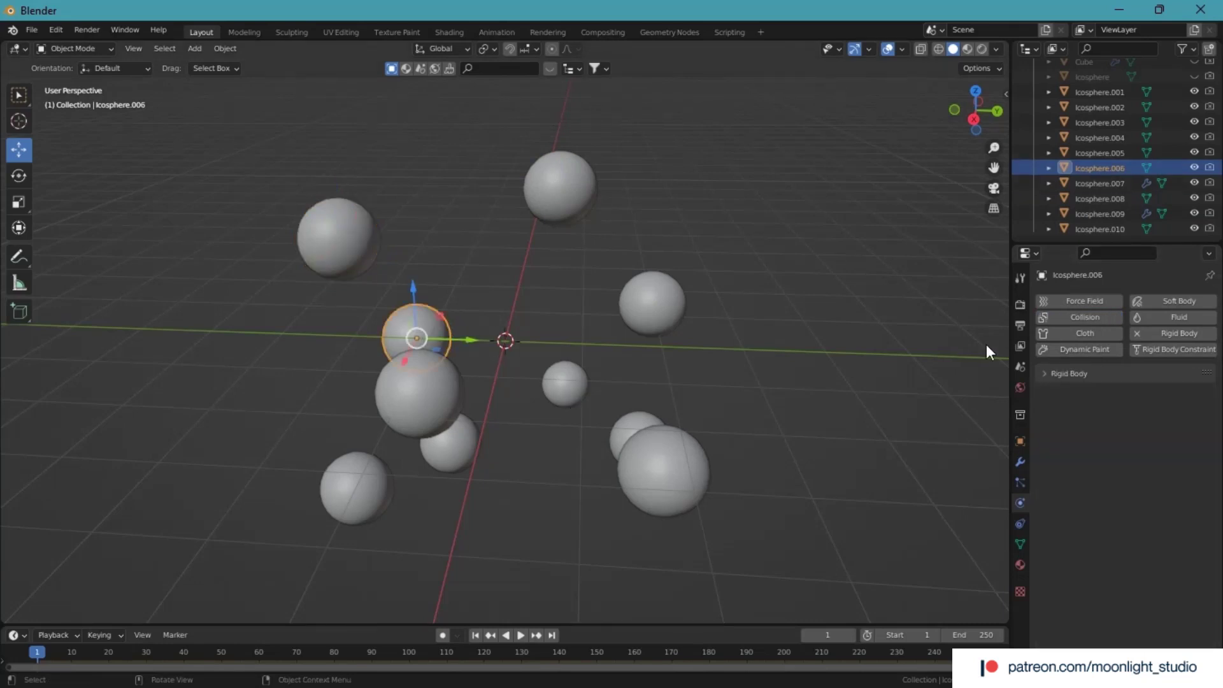
{"action": "left_click", "coordinate": [1084, 317]}
{"action": "left_click", "coordinate": [1150, 595]}
{"action": "type", "text": "0.01"}
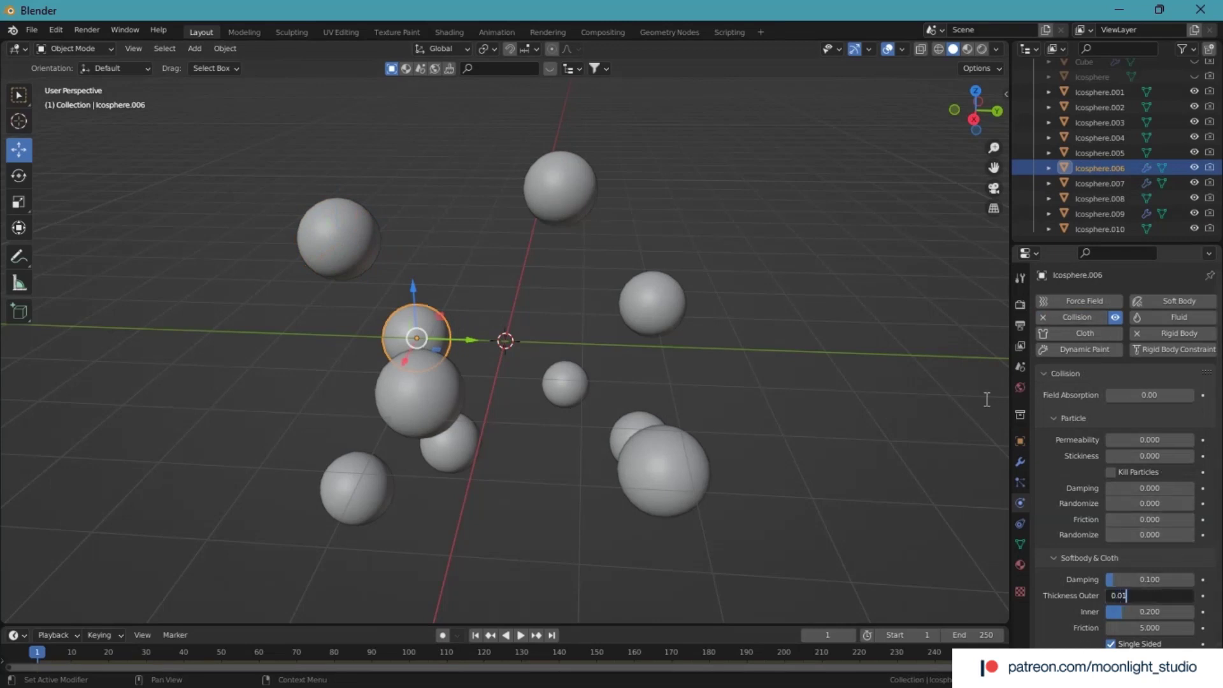
{"action": "key", "text": "Return"}
Add collision physics to Icosphere.003 with a softbody and cloth outer thickness of 0.01
{"action": "left_click", "coordinate": [652, 303]}
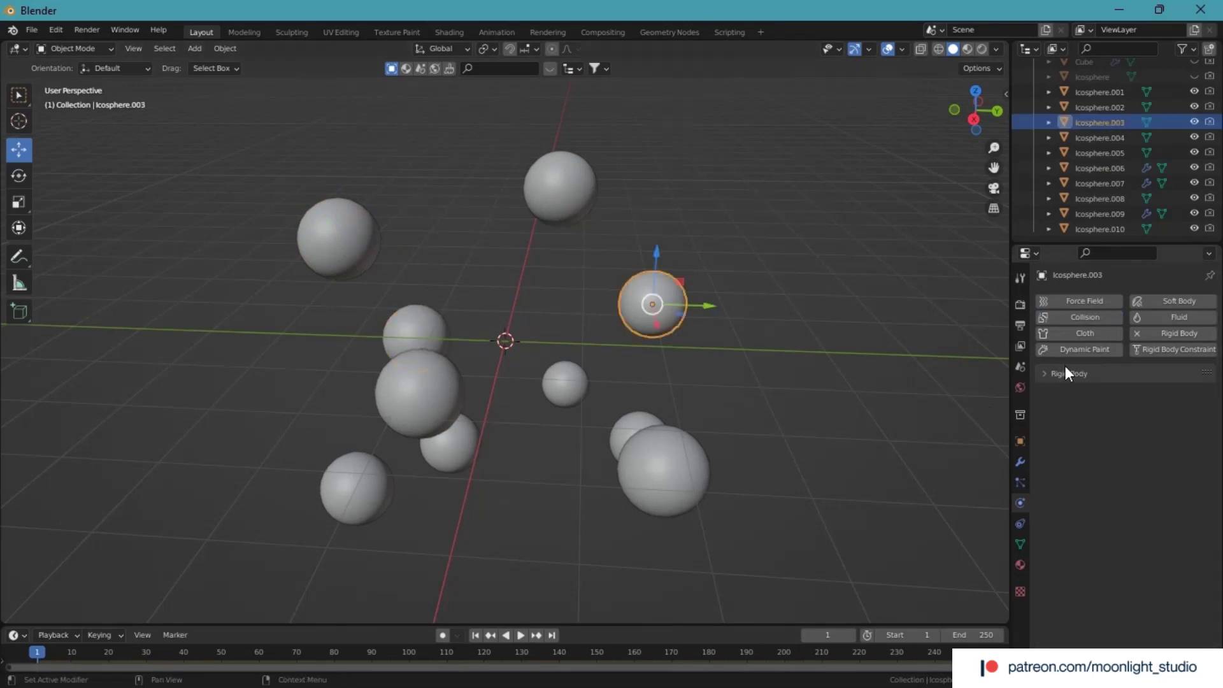
{"action": "left_click", "coordinate": [1085, 317]}
{"action": "left_click", "coordinate": [1153, 595]}
{"action": "type", "text": "0.01"}
{"action": "key", "text": "Return"}
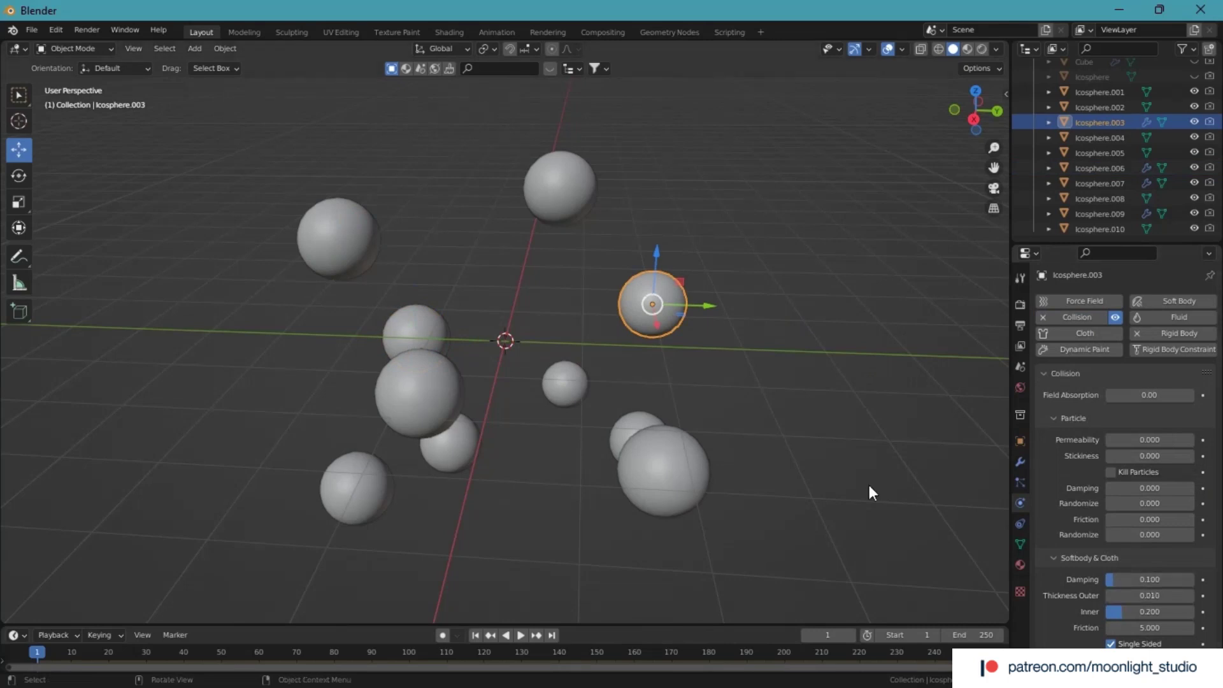
Add collision physics to the large sphere Icosphere.008 with a softbody and cloth outer thickness of 0.01
{"action": "left_click", "coordinate": [701, 481]}
{"action": "left_click", "coordinate": [1090, 319]}
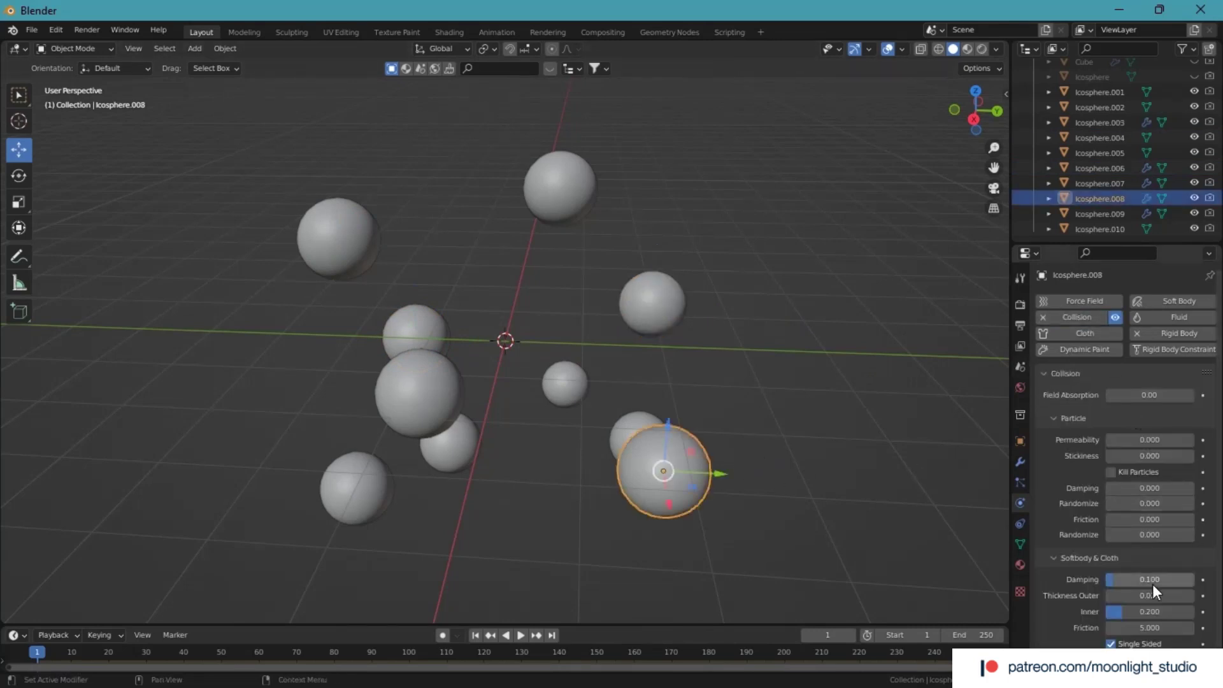
{"action": "left_click", "coordinate": [1107, 595]}
{"action": "type", "text": "0.01"}
{"action": "key", "text": "Return"}
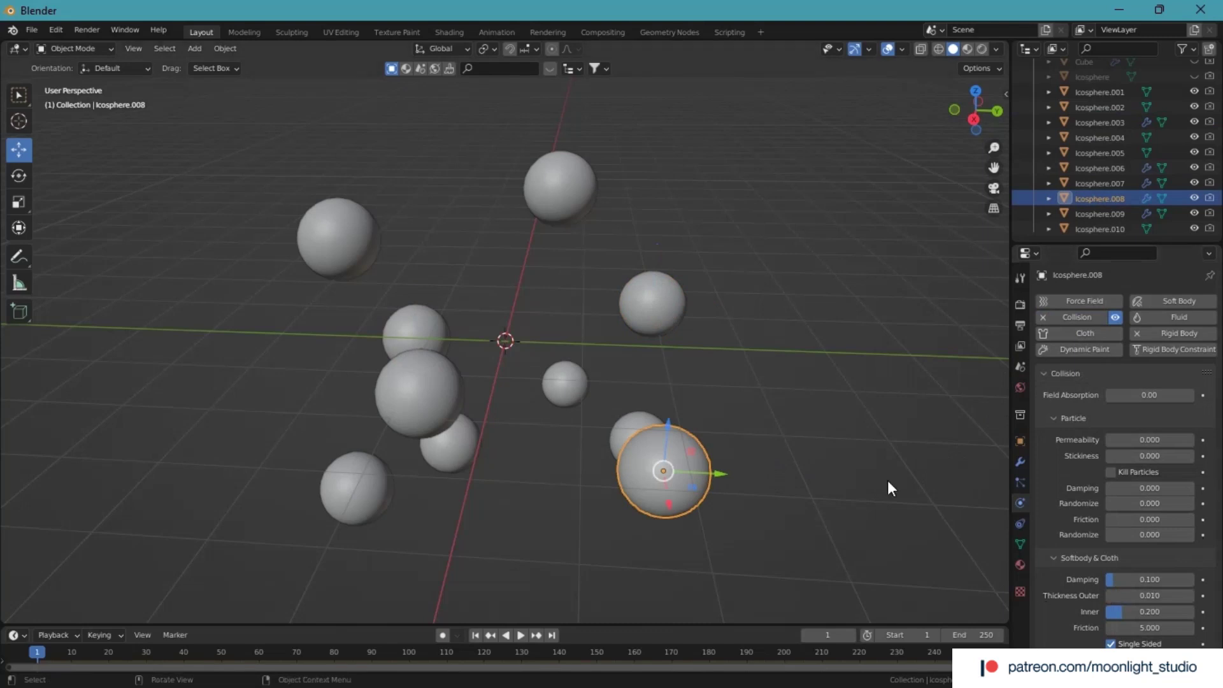
Add collision physics to Icosphere.002, partly hidden behind the large sphere, with a softbody and cloth outer thickness of 0.01
{"action": "left_click", "coordinate": [637, 426]}
{"action": "left_click", "coordinate": [1090, 317]}
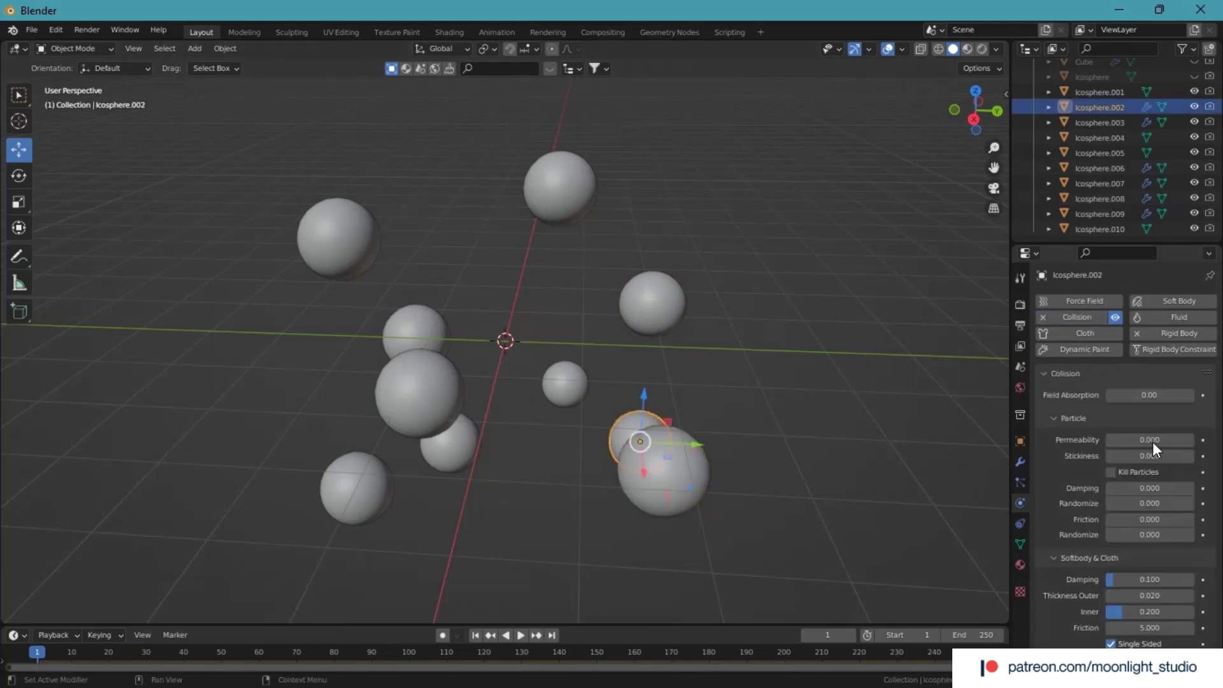
{"action": "left_click", "coordinate": [1134, 596]}
{"action": "type", "text": "0.01"}
{"action": "key", "text": "Return"}
Add collision physics to the smallest sphere, Icosphere.001, with a softbody and cloth outer thickness of 0.01
{"action": "left_click", "coordinate": [575, 394]}
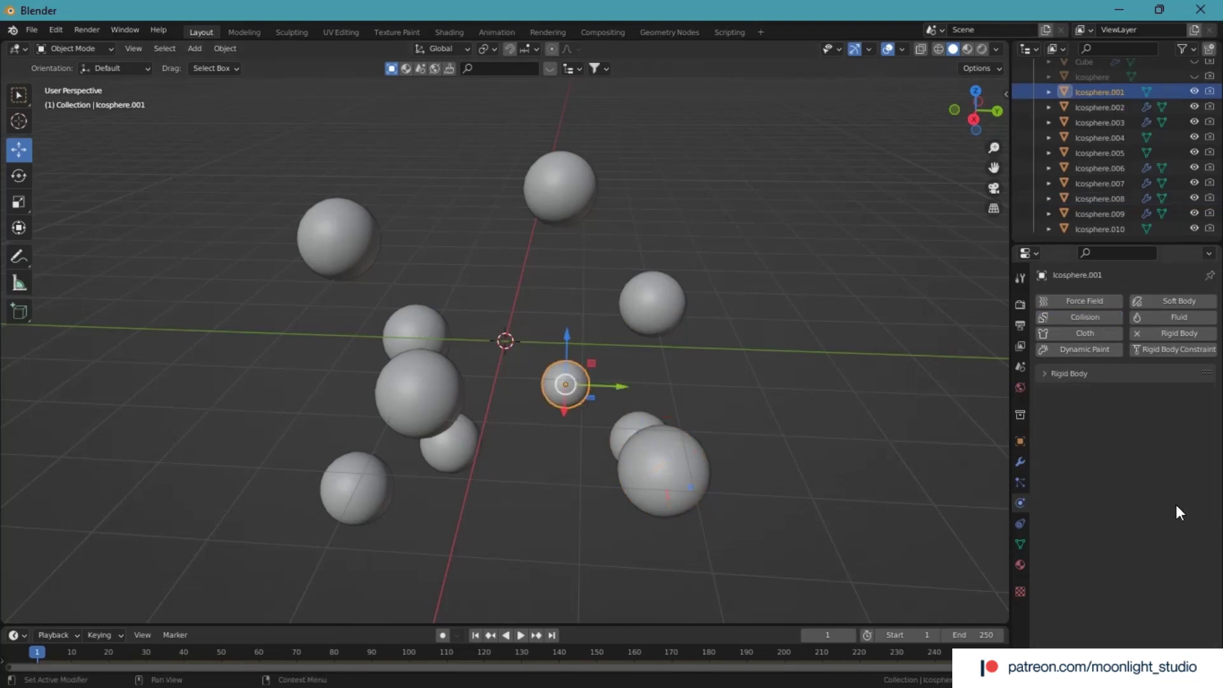
{"action": "left_click", "coordinate": [1082, 317]}
{"action": "left_click", "coordinate": [1147, 595]}
{"action": "key", "text": "BackSpace"}
{"action": "type", "text": "0.01"}
{"action": "key", "text": "Return"}
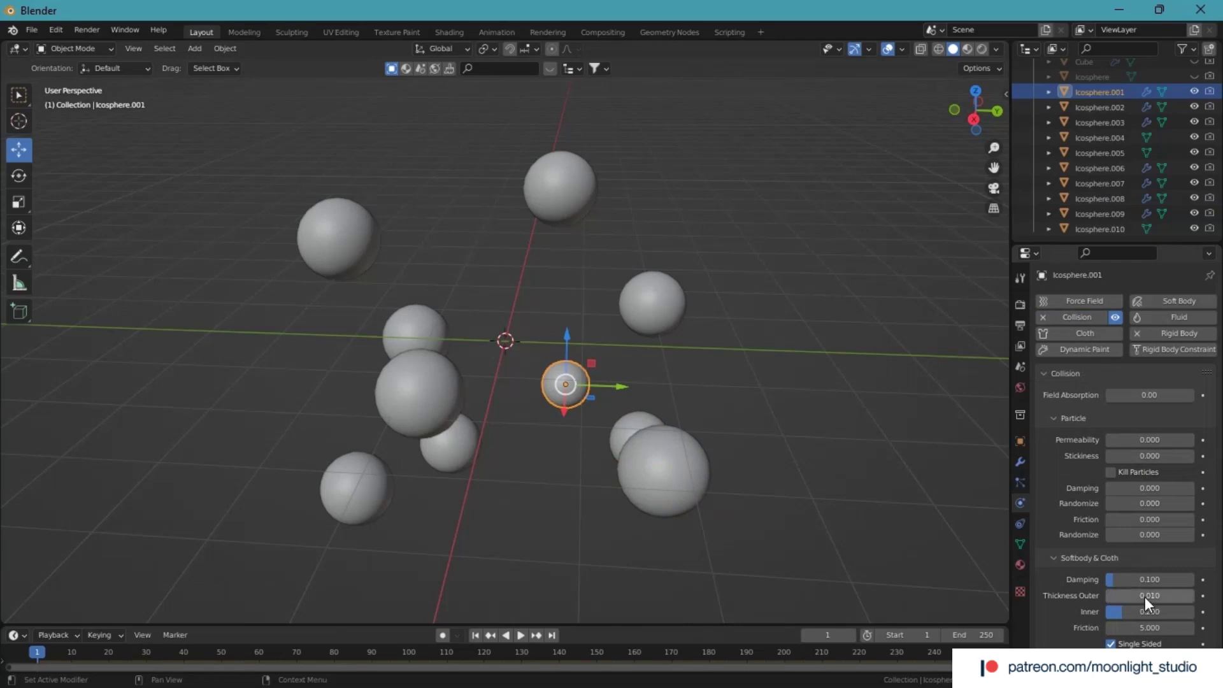
{"action": "left_click", "coordinate": [426, 326]}
{"action": "left_click", "coordinate": [1086, 376]}
{"action": "left_click", "coordinate": [1087, 375]}
{"action": "left_click", "coordinate": [1087, 376]}
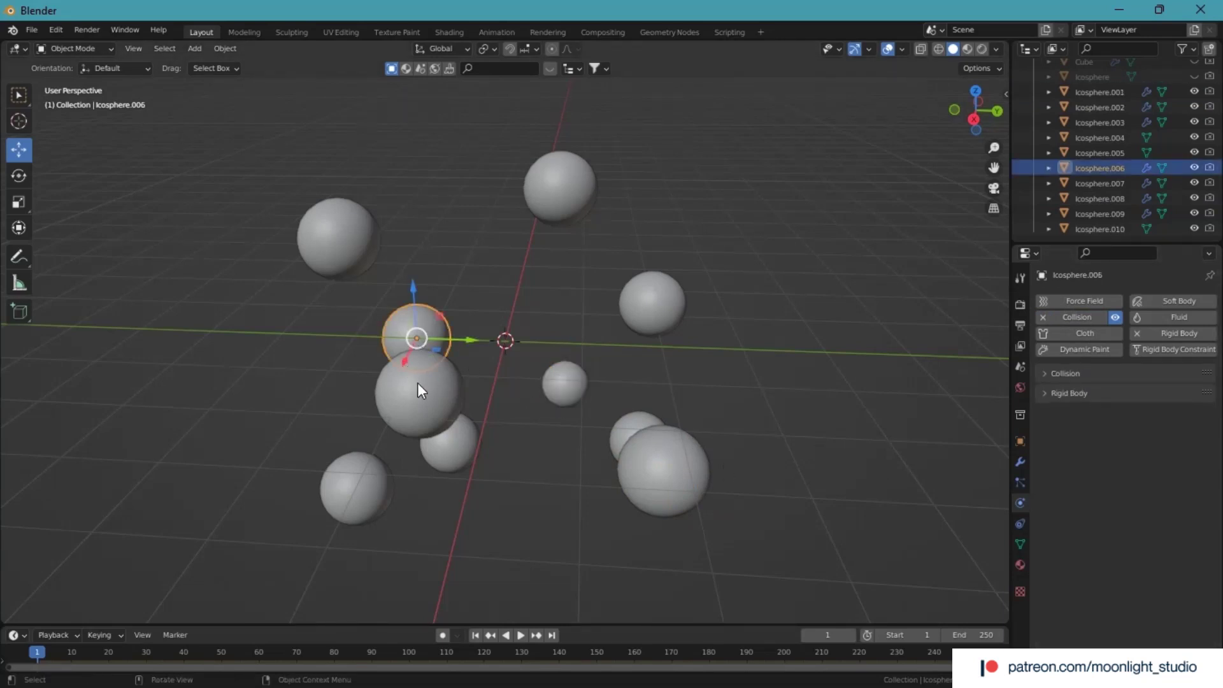
Add collision physics to Icosphere.010 with a softbody and cloth outer thickness of 0.01
{"action": "left_click", "coordinate": [408, 370]}
{"action": "left_click", "coordinate": [1091, 319]}
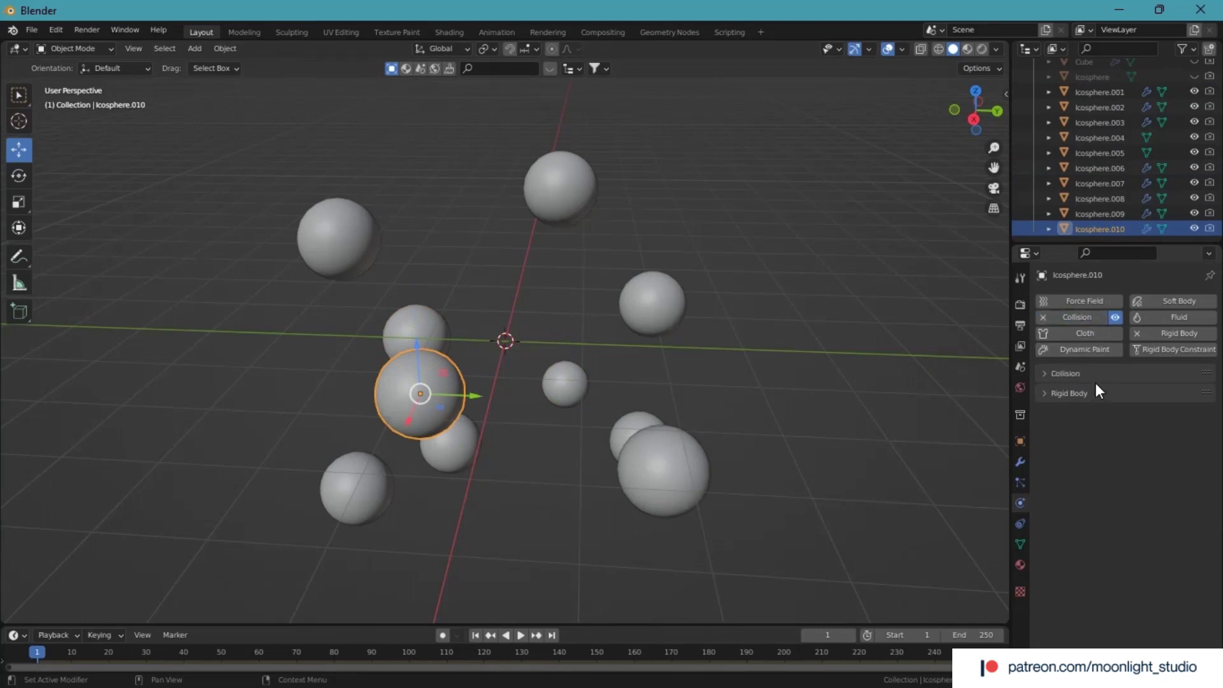
{"action": "left_click", "coordinate": [1094, 375]}
{"action": "left_click", "coordinate": [1165, 596]}
{"action": "type", "text": "0.01"}
{"action": "key", "text": "Return"}
Add collision physics to Icosphere.004 with a softbody and cloth outer thickness of 0.01
{"action": "left_click", "coordinate": [453, 465]}
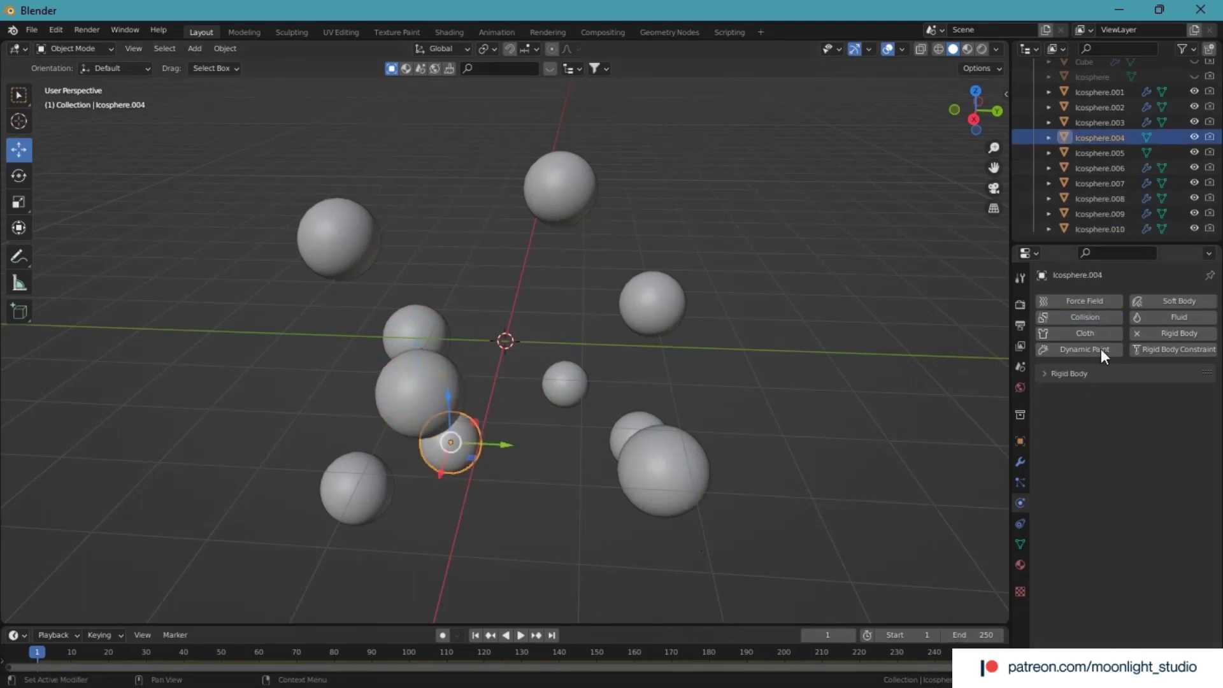
{"action": "left_click", "coordinate": [1076, 317]}
{"action": "left_click", "coordinate": [1145, 593]}
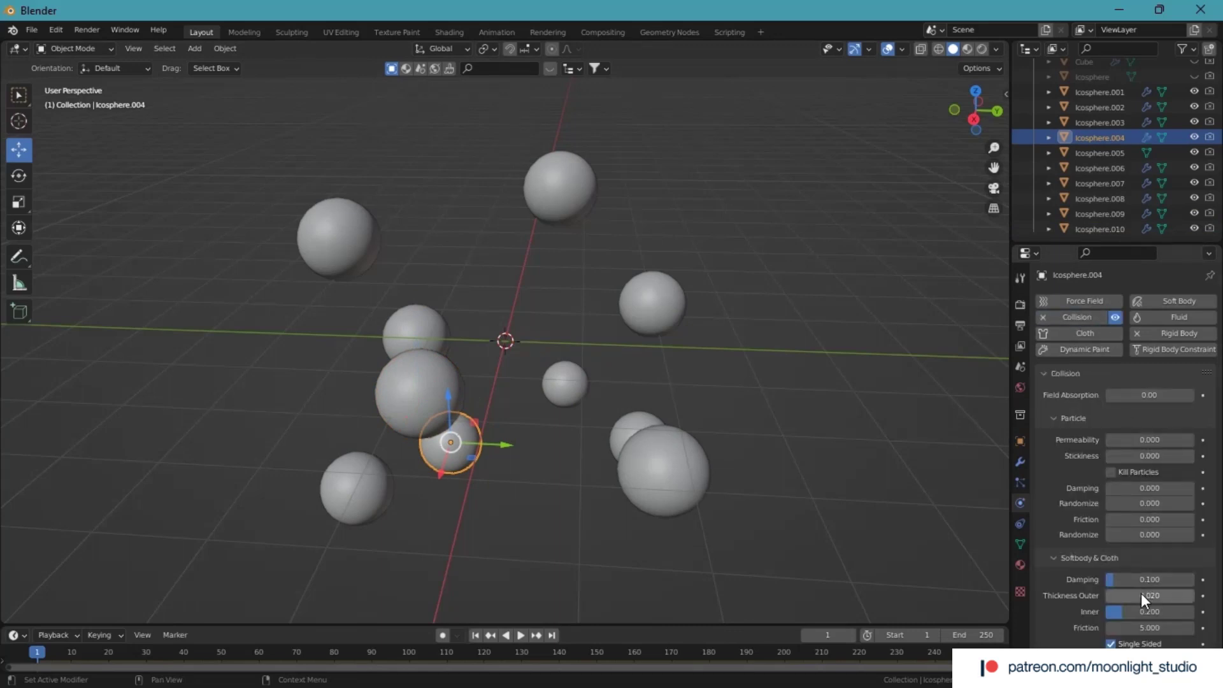
{"action": "type", "text": "0.1"}
{"action": "key", "text": "BackSpace"}
{"action": "type", "text": "01"}
{"action": "key", "text": "Return"}
Add collision physics to Icosphere.005 with a softbody and cloth outer thickness of 0.01
{"action": "left_click", "coordinate": [350, 489]}
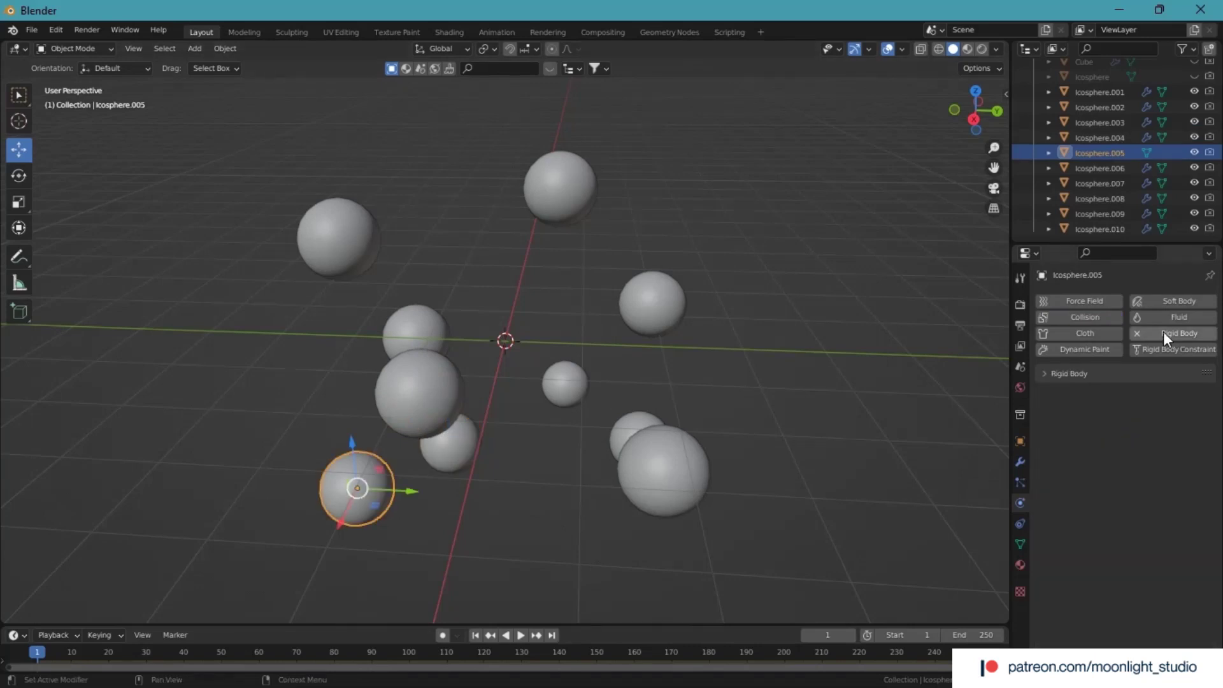
{"action": "left_click", "coordinate": [1077, 316]}
{"action": "left_click_drag", "start_coordinate": [1140, 595], "coordinate": [1137, 592]}
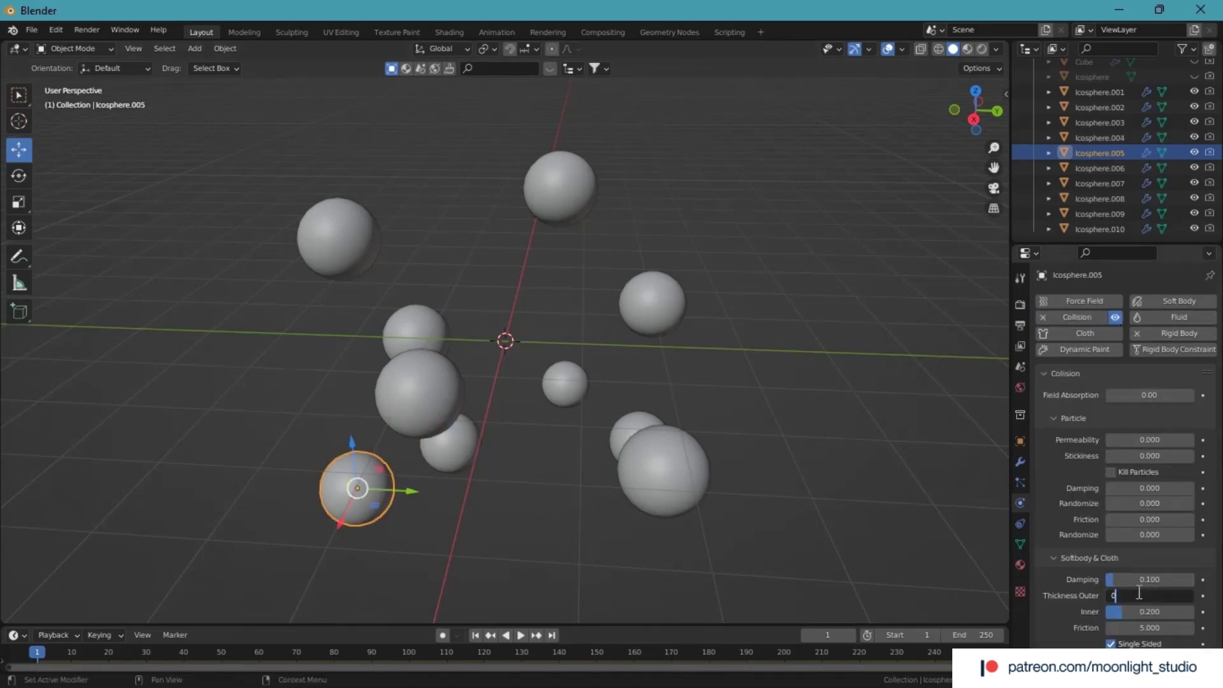
{"action": "left_click", "coordinate": [945, 225]}
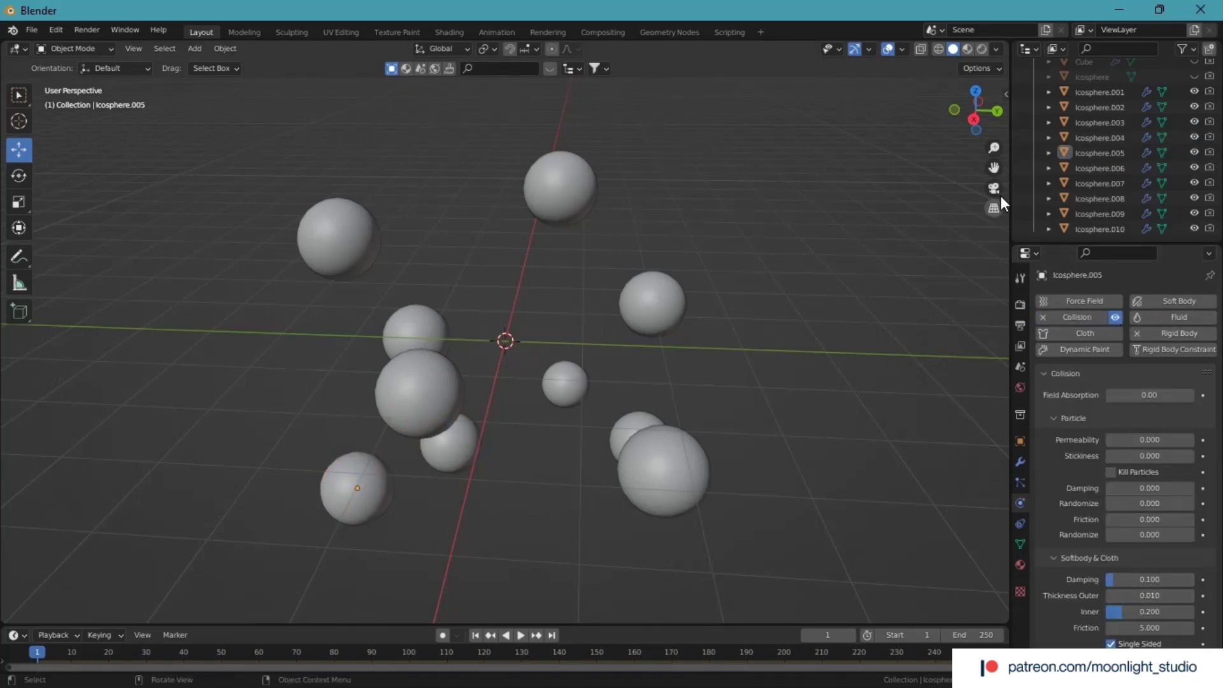
Move all spheres from Icosphere.001 to Icosphere.010 into a new collection named Spheres and collapse it in the object list
{"action": "left_click", "coordinate": [1089, 92]}
{"action": "left_click", "coordinate": [1117, 230], "text": "shift"}
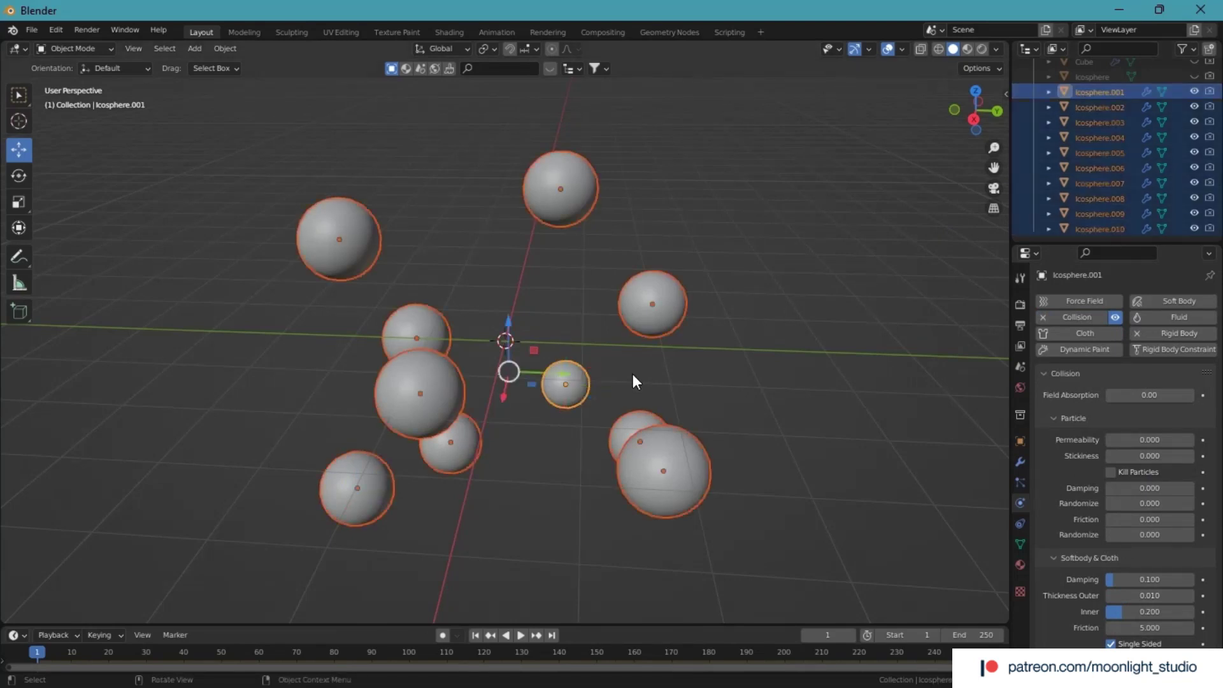
{"action": "key", "text": "m"}
{"action": "left_click", "coordinate": [632, 373]}
{"action": "type", "text": "Spheres"}
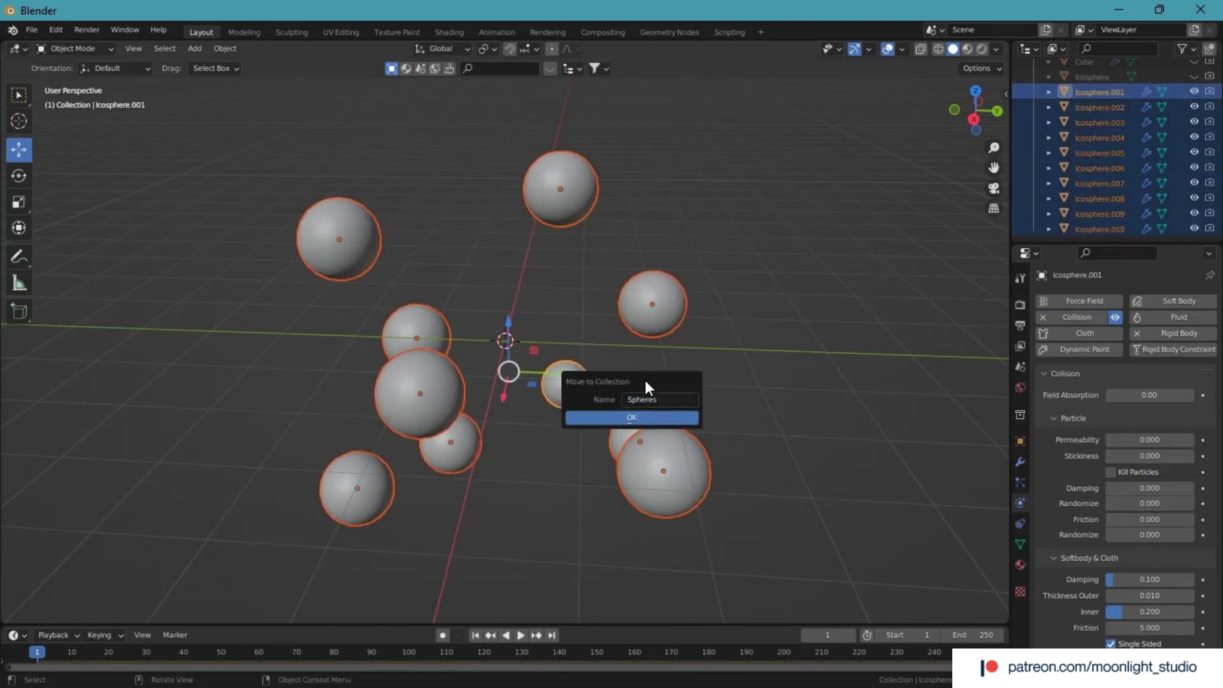
{"action": "left_click", "coordinate": [651, 414]}
{"action": "left_click", "coordinate": [754, 372]}
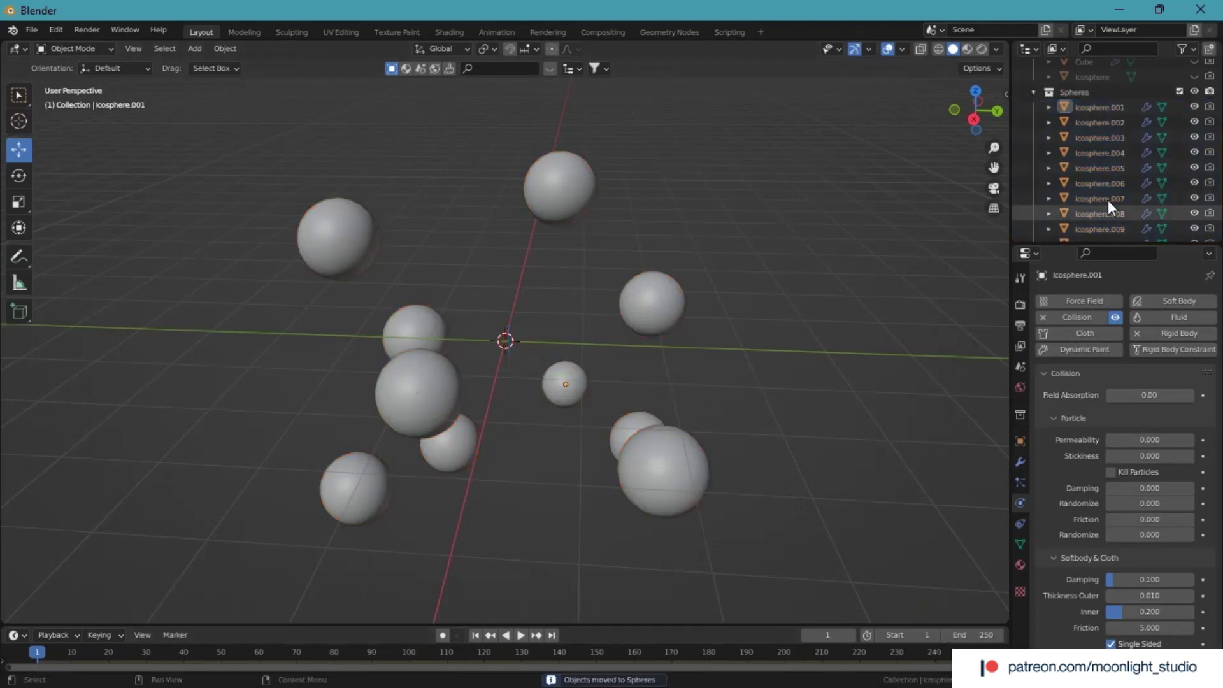
{"action": "scroll", "coordinate": [1083, 179], "scroll_direction": "up", "scroll_amount": 2}
{"action": "left_click", "coordinate": [1033, 129]}
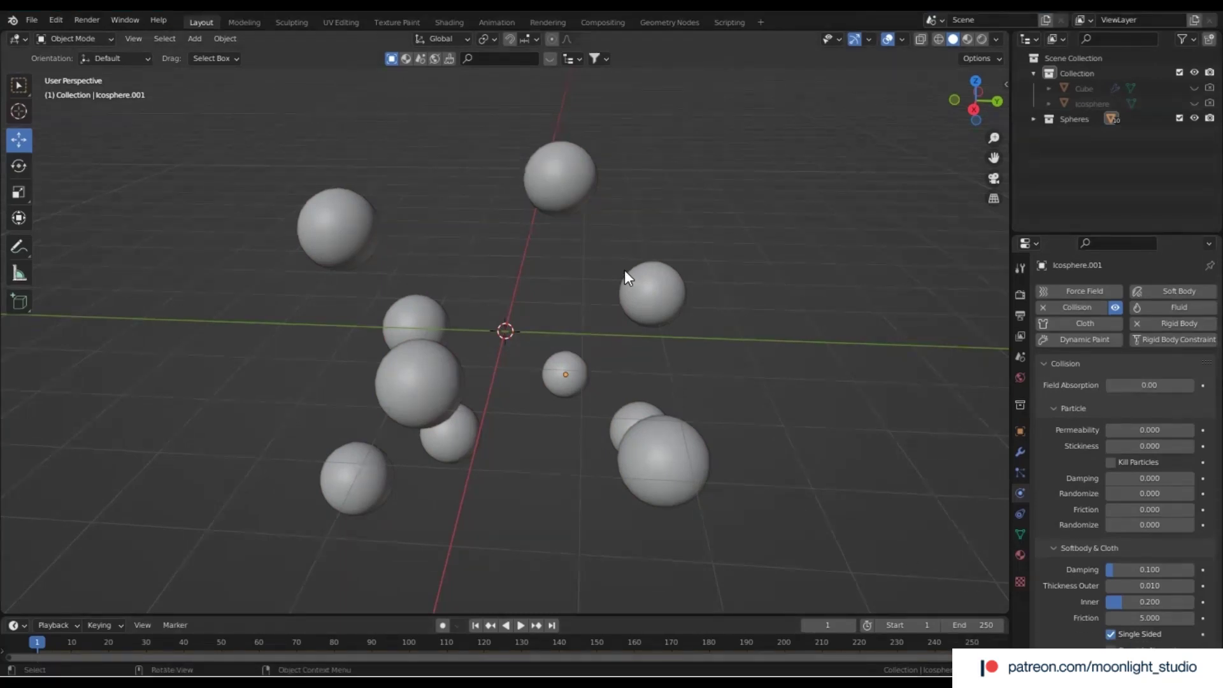
Add a Force type force field at the world origin among the spheres
{"action": "left_click", "coordinate": [226, 39]}
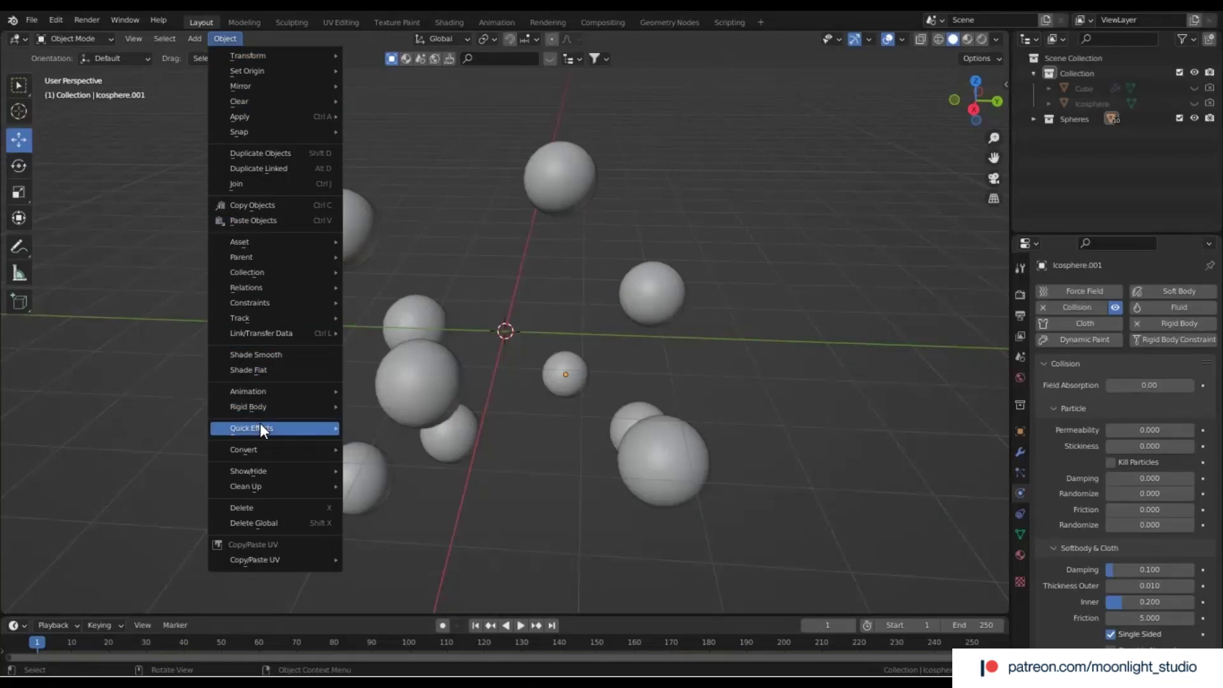
{"action": "left_click", "coordinate": [196, 40]}
{"action": "mouse_move", "coordinate": [269, 319]}
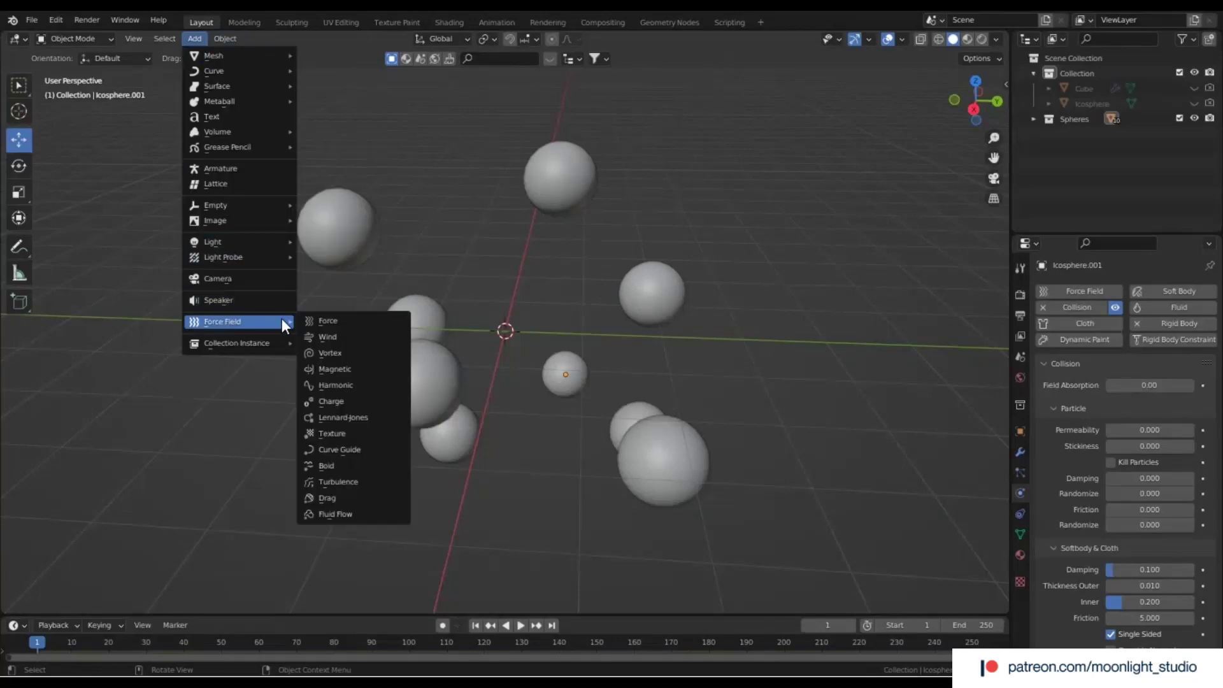
{"action": "left_click", "coordinate": [311, 323]}
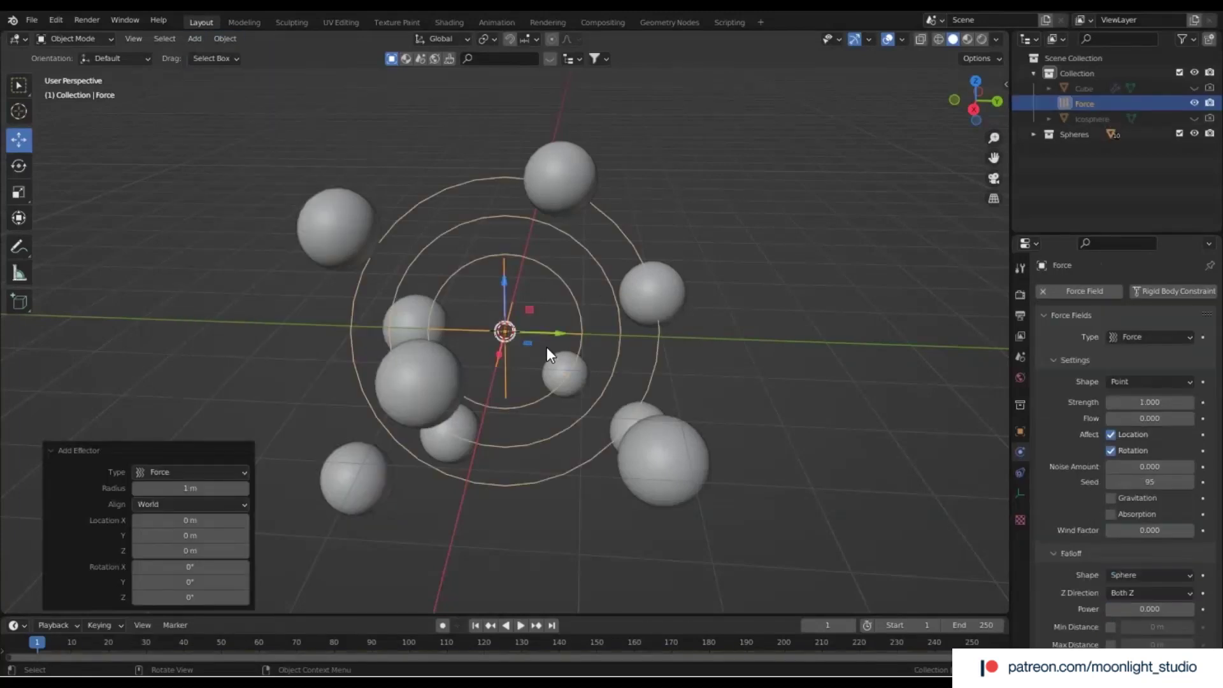
{"action": "left_click", "coordinate": [1170, 403]}
{"action": "key", "text": "Escape"}
{"action": "left_click", "coordinate": [800, 448]}
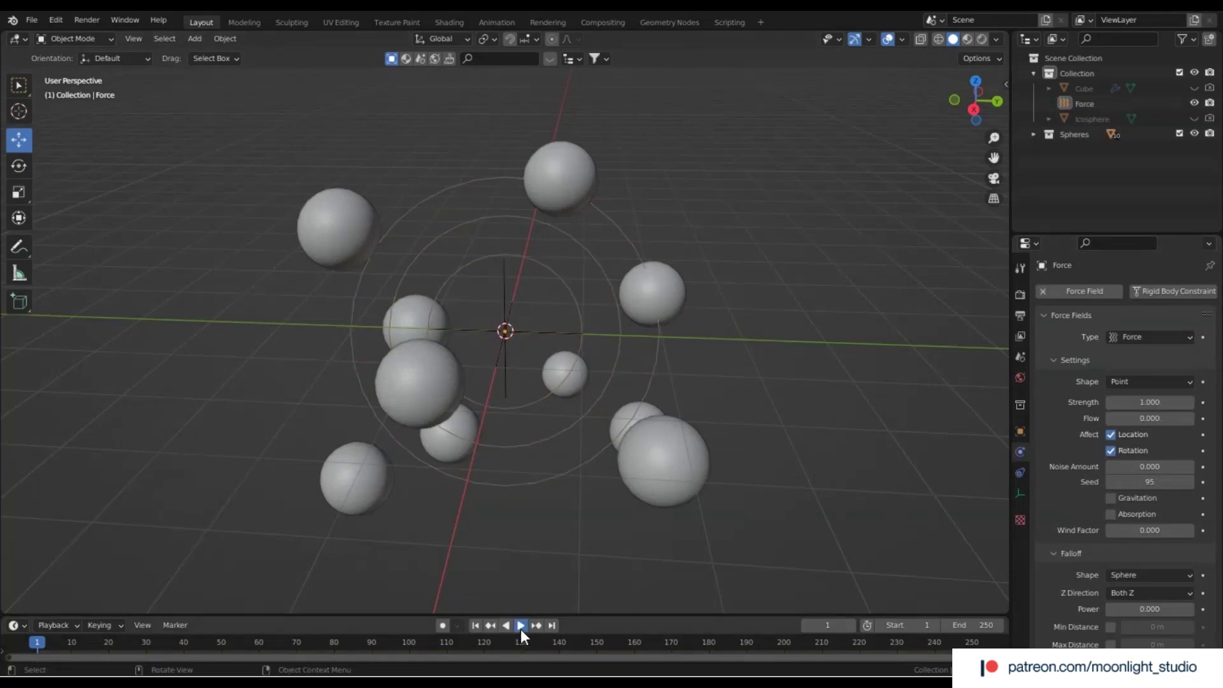
Check the scene's gravity and rigid body world settings, play the simulation, and return to the first frame
{"action": "left_click", "coordinate": [521, 628]}
{"action": "key", "text": "Escape"}
{"action": "left_click", "coordinate": [1021, 431]}
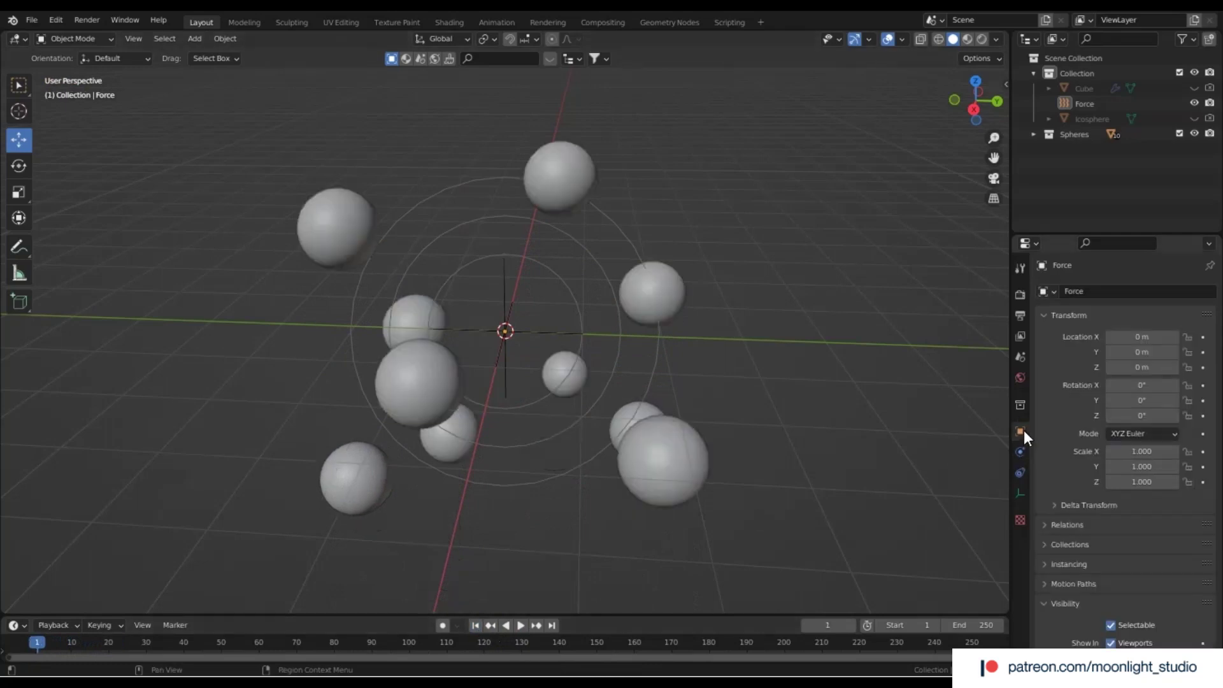
{"action": "left_click", "coordinate": [1025, 372]}
{"action": "left_click", "coordinate": [1022, 360]}
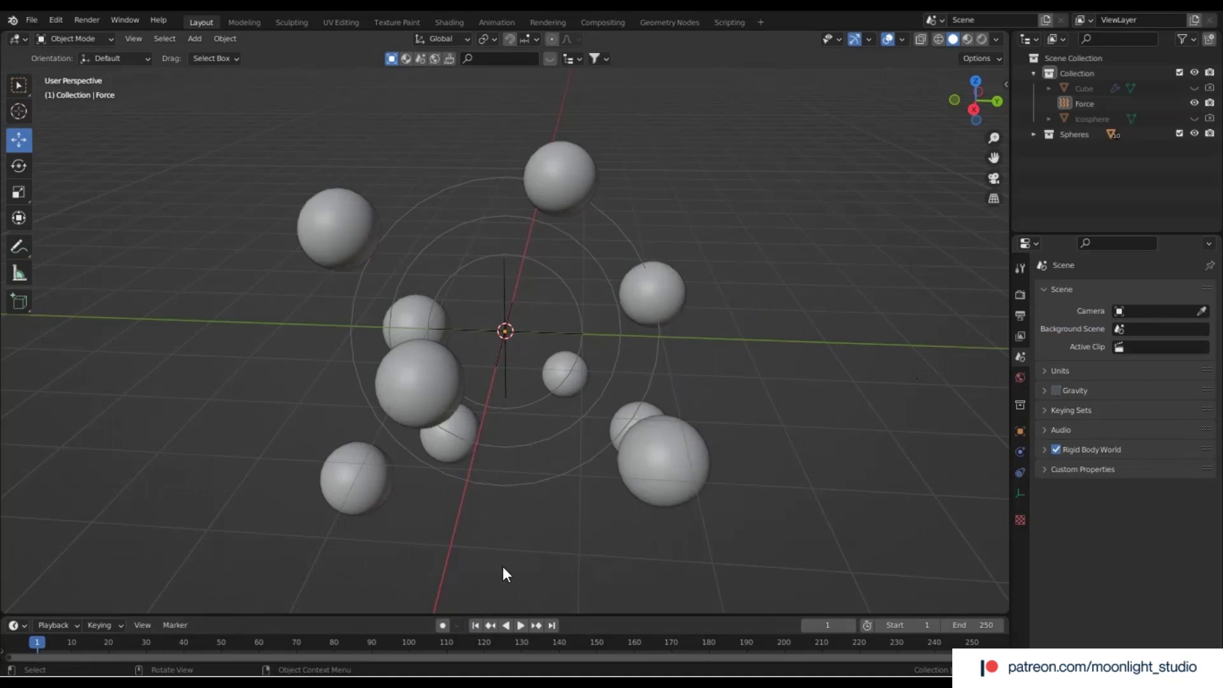
{"action": "left_click", "coordinate": [525, 626]}
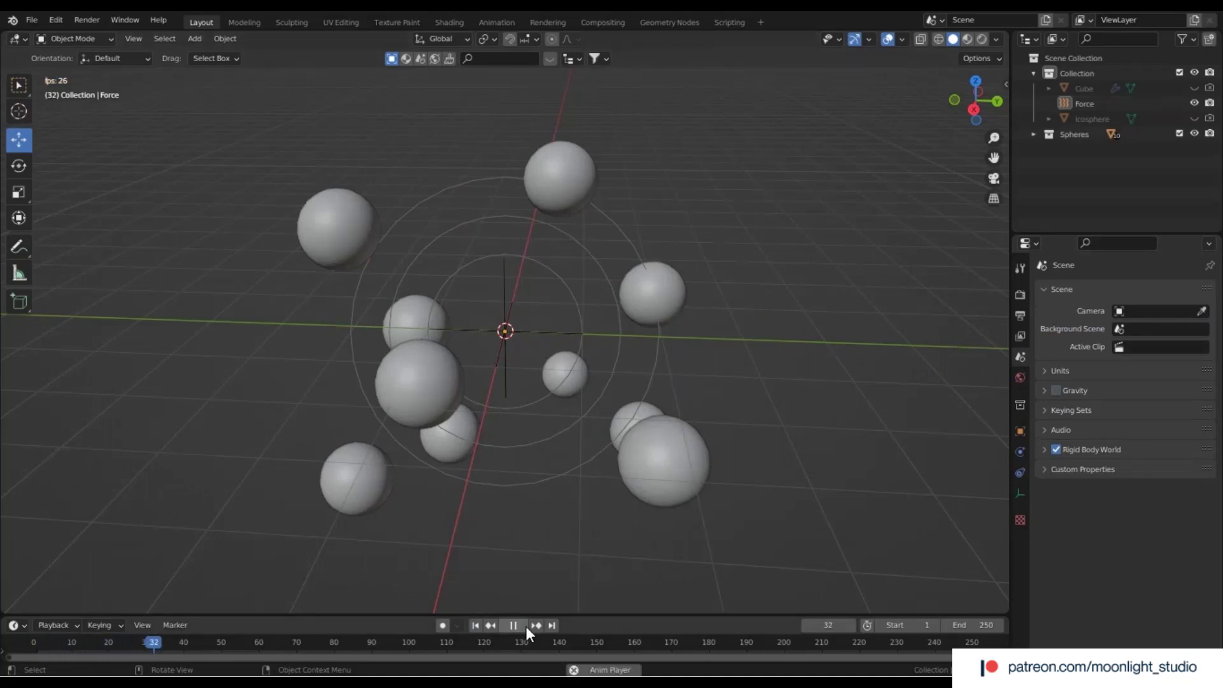
{"action": "left_click", "coordinate": [476, 625]}
Set the Force field's strength to -5 and its noise amount to 0.5
{"action": "left_click", "coordinate": [588, 330]}
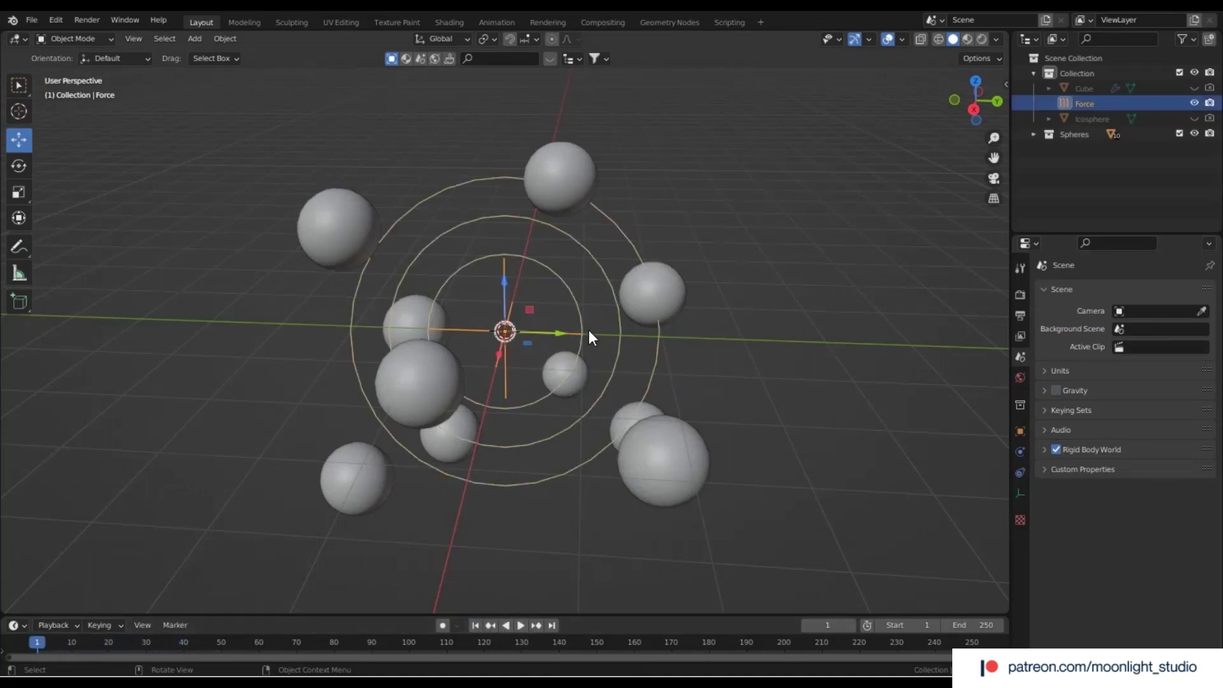
{"action": "left_click", "coordinate": [1020, 451]}
{"action": "left_click", "coordinate": [1022, 433]}
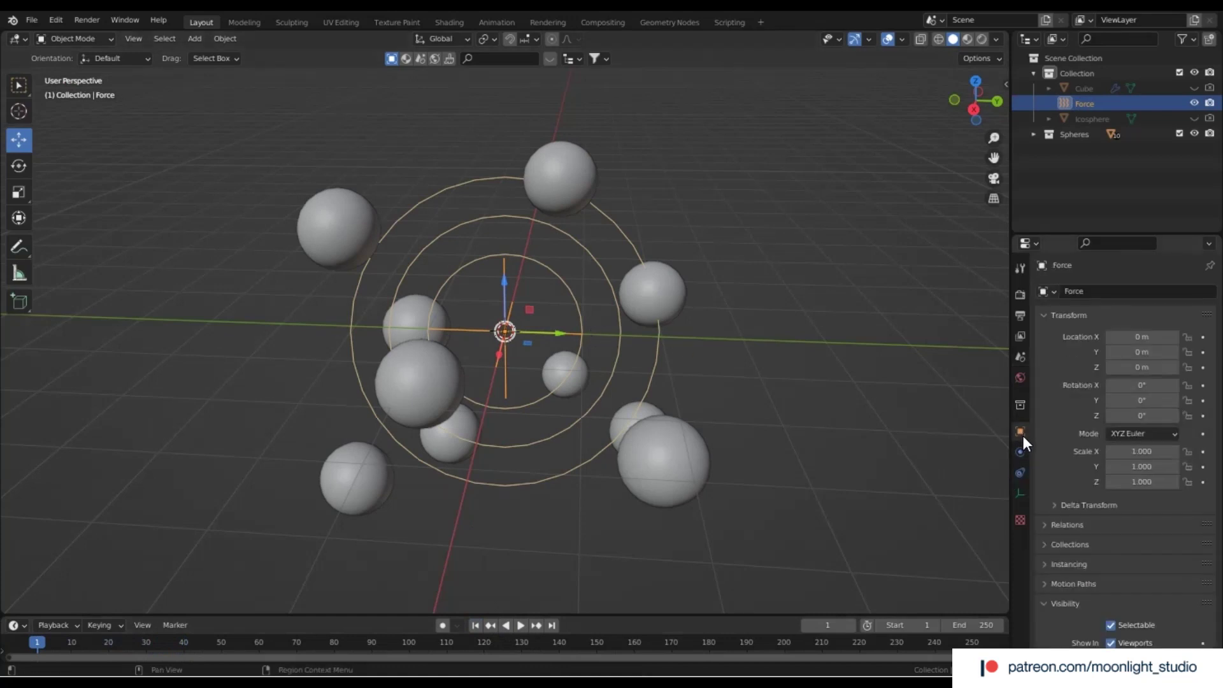
{"action": "left_click", "coordinate": [1019, 451]}
{"action": "left_click", "coordinate": [1161, 404]}
{"action": "type", "text": "-5"}
{"action": "key", "text": "Return"}
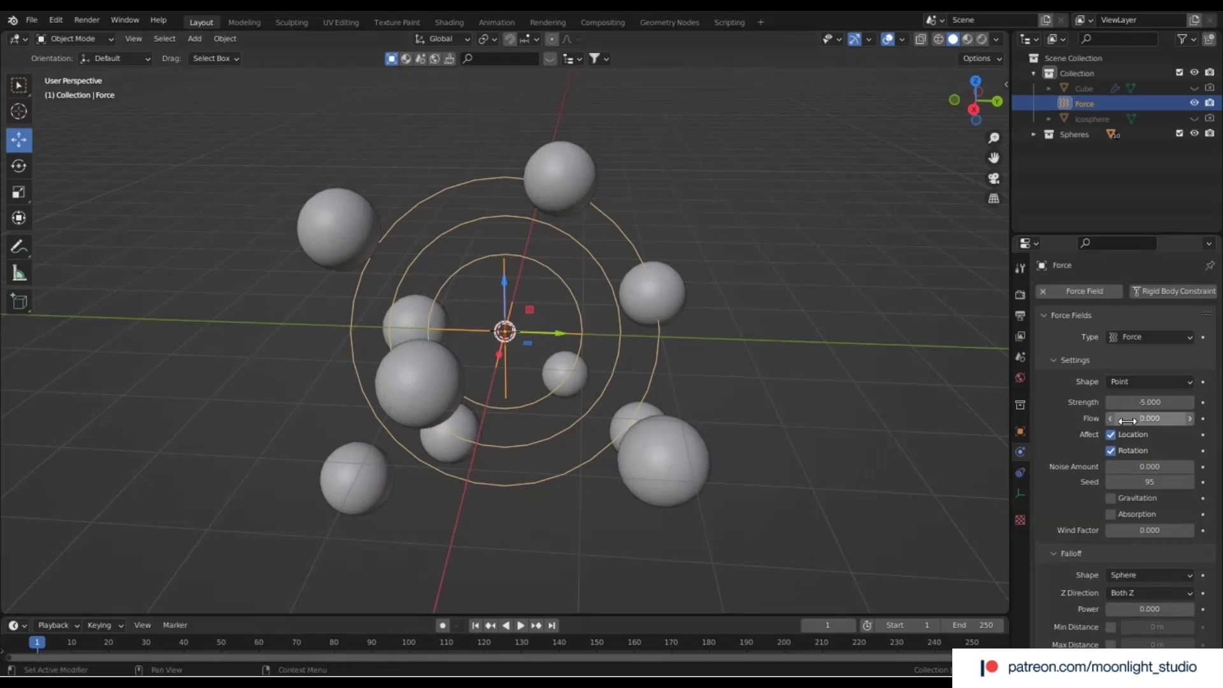
{"action": "left_click", "coordinate": [1149, 467]}
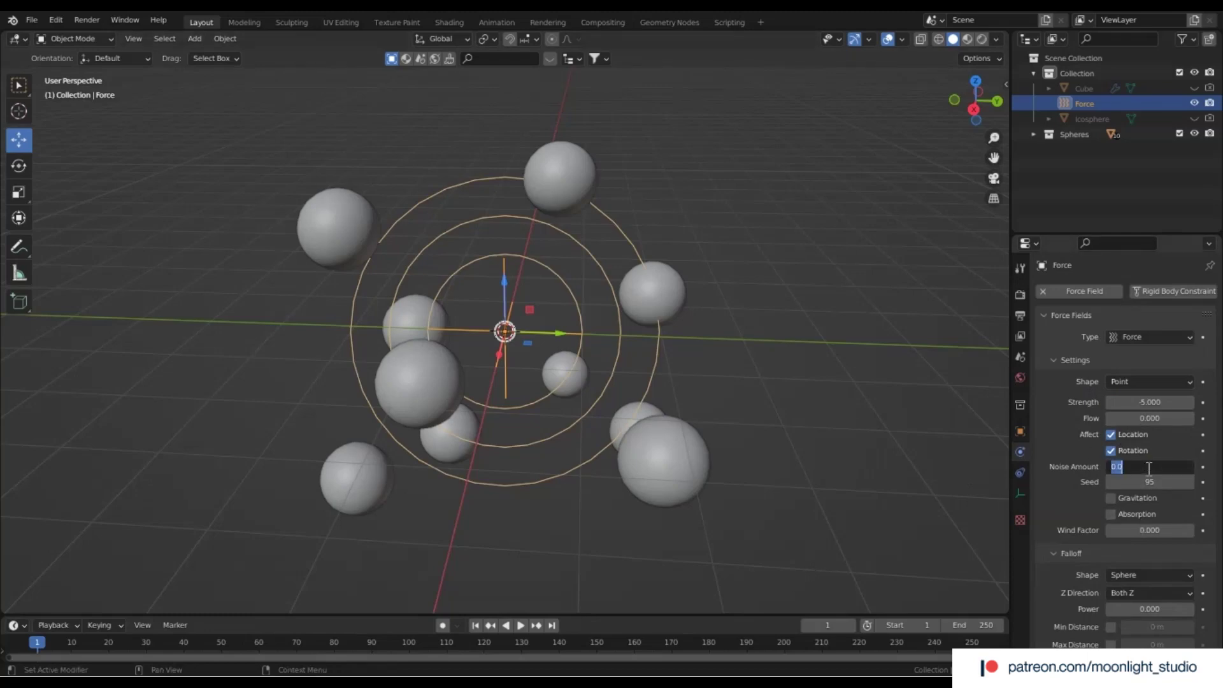
{"action": "type", "text": "0.5"}
{"action": "key", "text": "Return"}
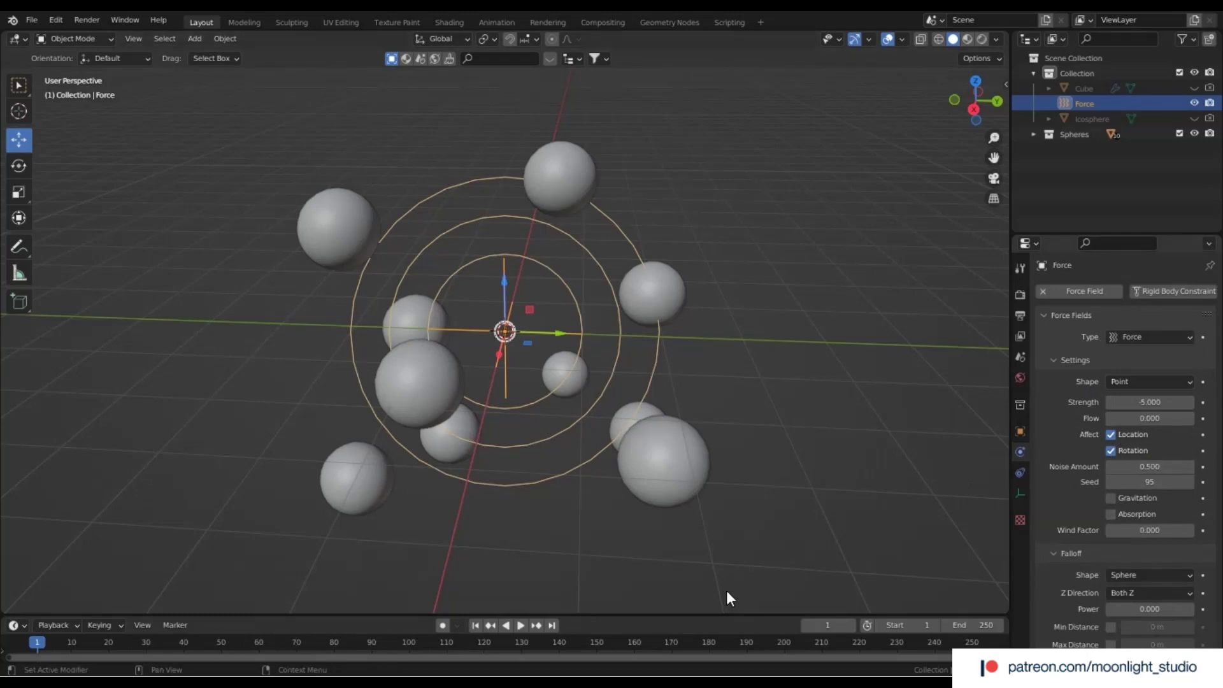
Play the simulation to examine how the force field pulls the spheres, and rewind to frame 1
{"action": "left_click", "coordinate": [524, 626]}
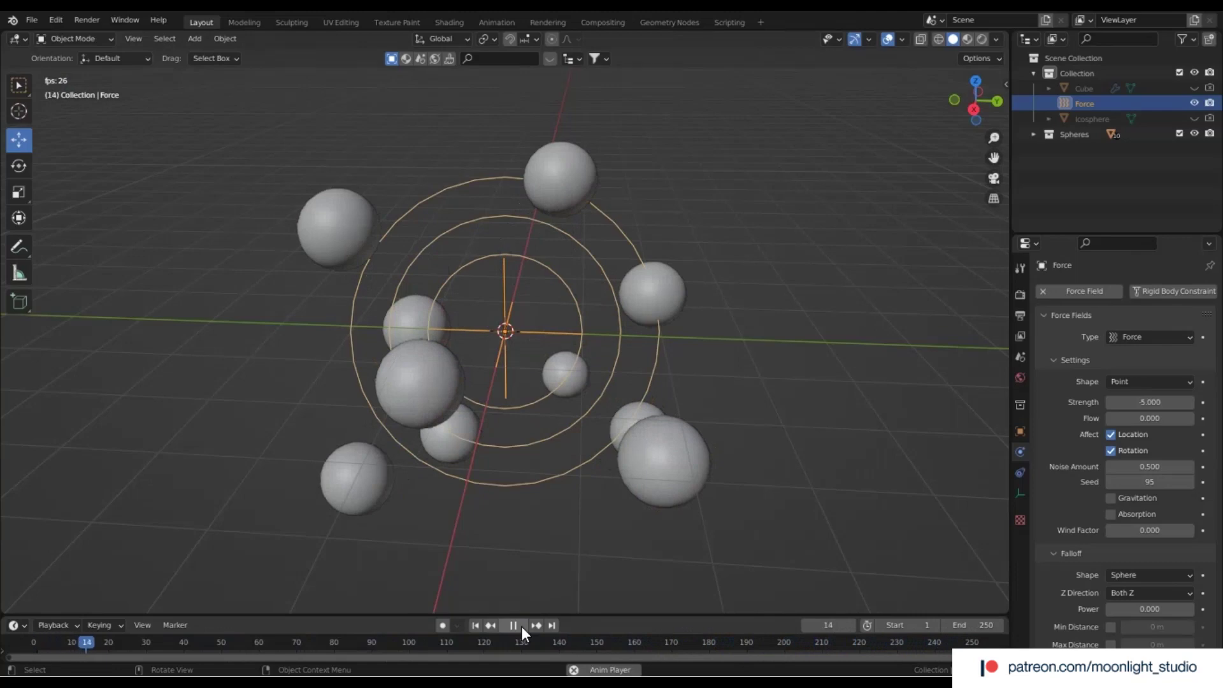
{"action": "left_click", "coordinate": [521, 625]}
{"action": "left_click", "coordinate": [477, 626]}
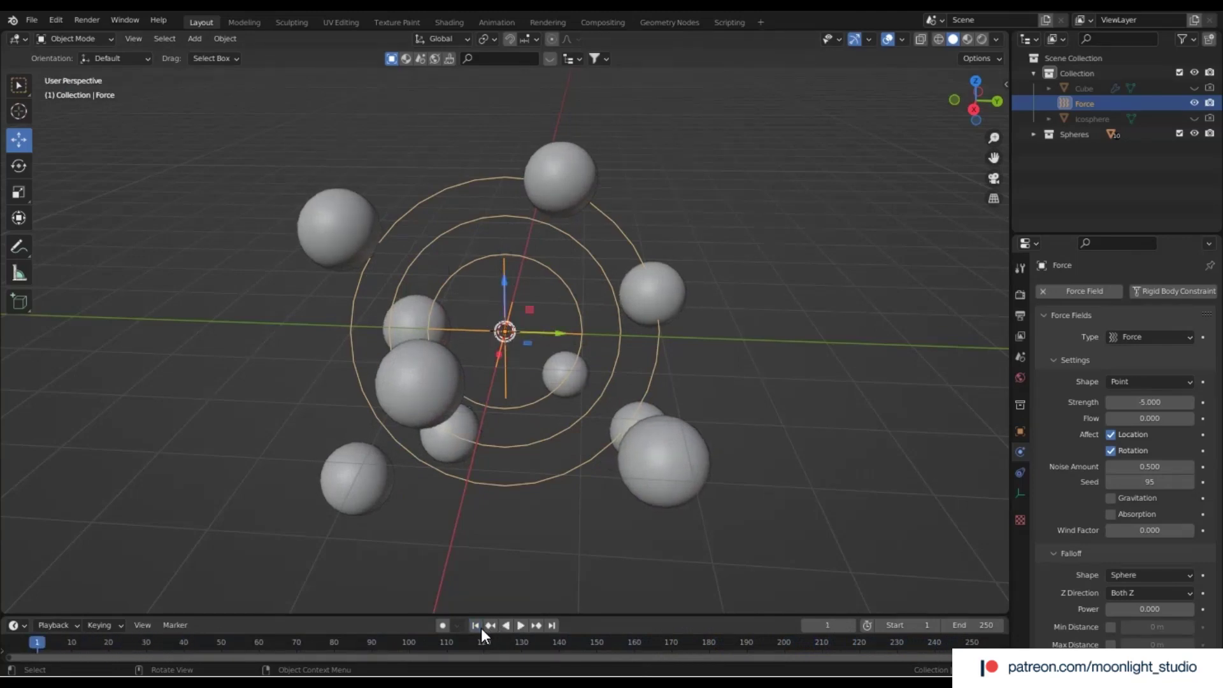
Set the Force field's strength to -10
{"action": "left_click", "coordinate": [1150, 402]}
{"action": "type", "text": "-10"}
{"action": "key", "text": "Return"}
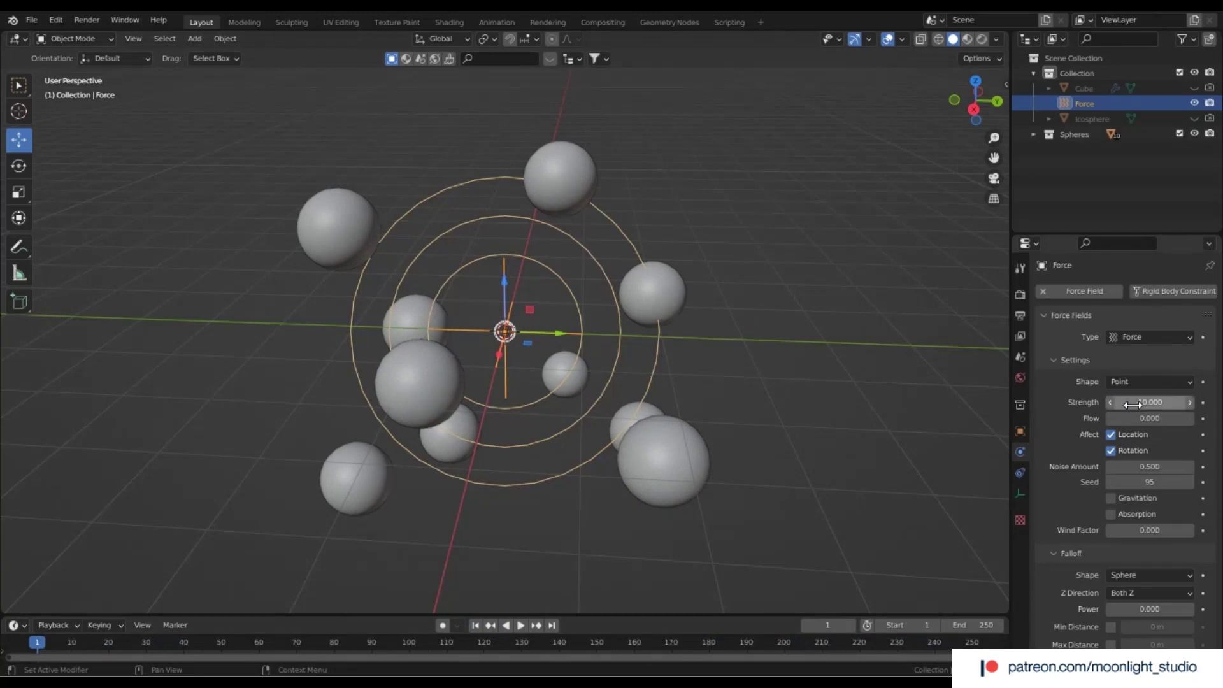
Play the simulation to judge the stronger pull on the spheres, stop it, and return to the first frame
{"action": "left_click", "coordinate": [523, 623]}
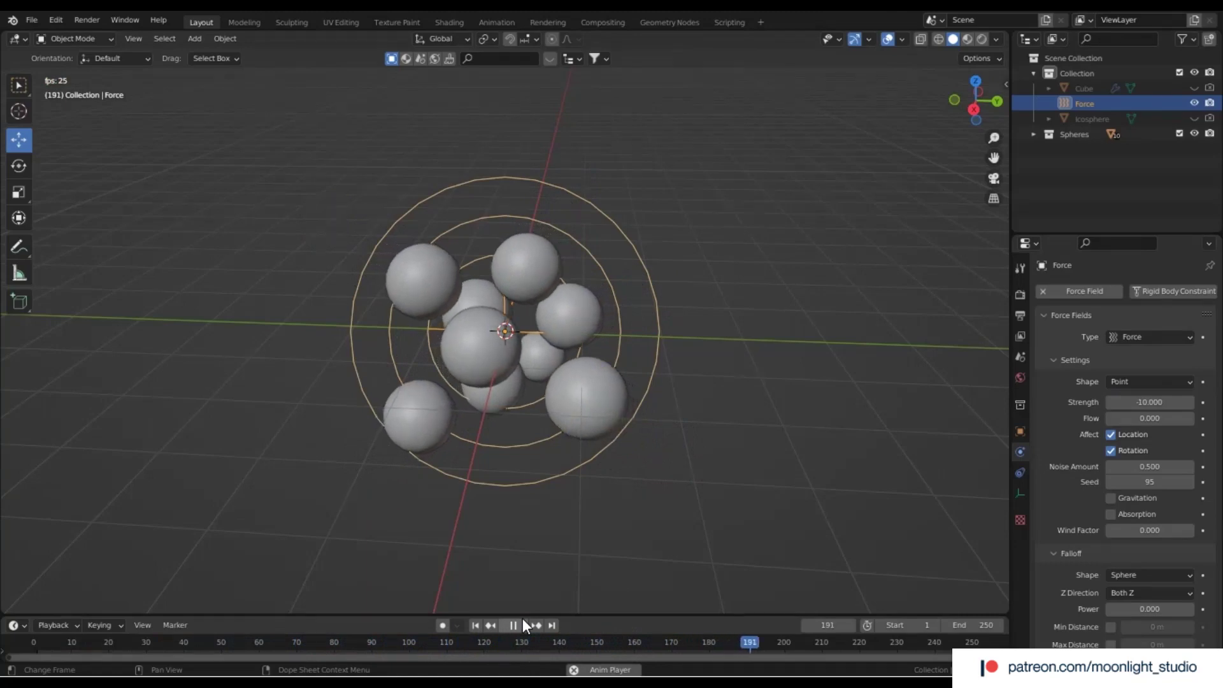
{"action": "left_click", "coordinate": [521, 624]}
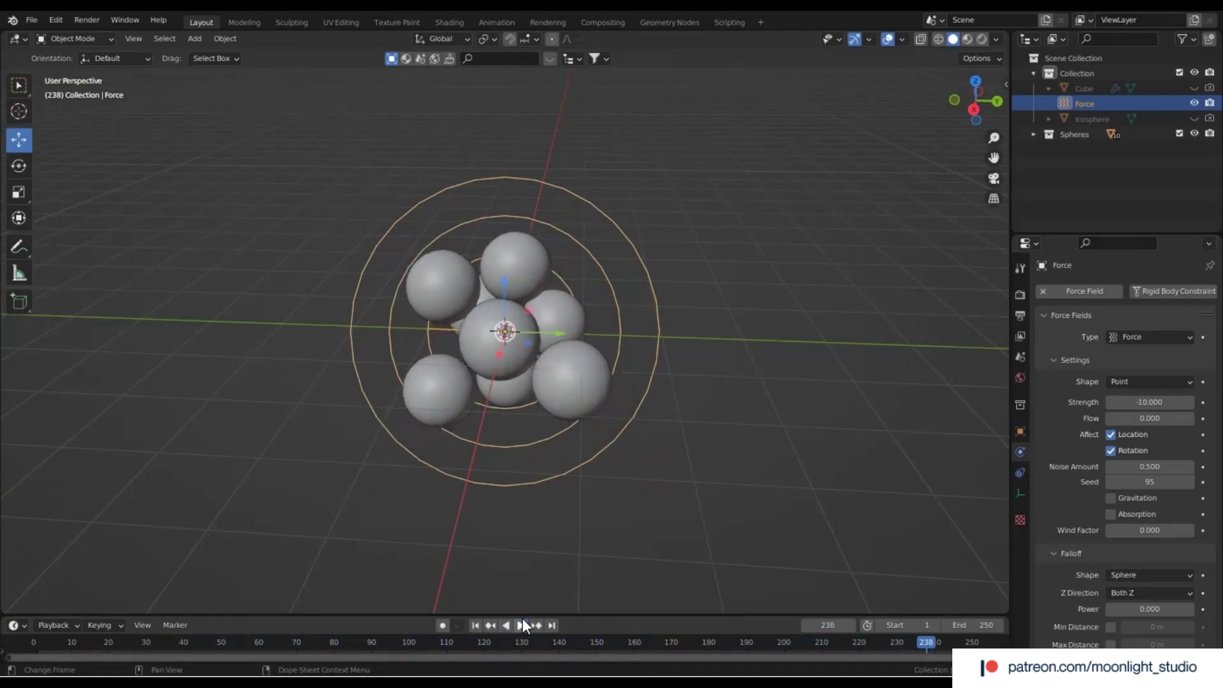
{"action": "left_click", "coordinate": [534, 512]}
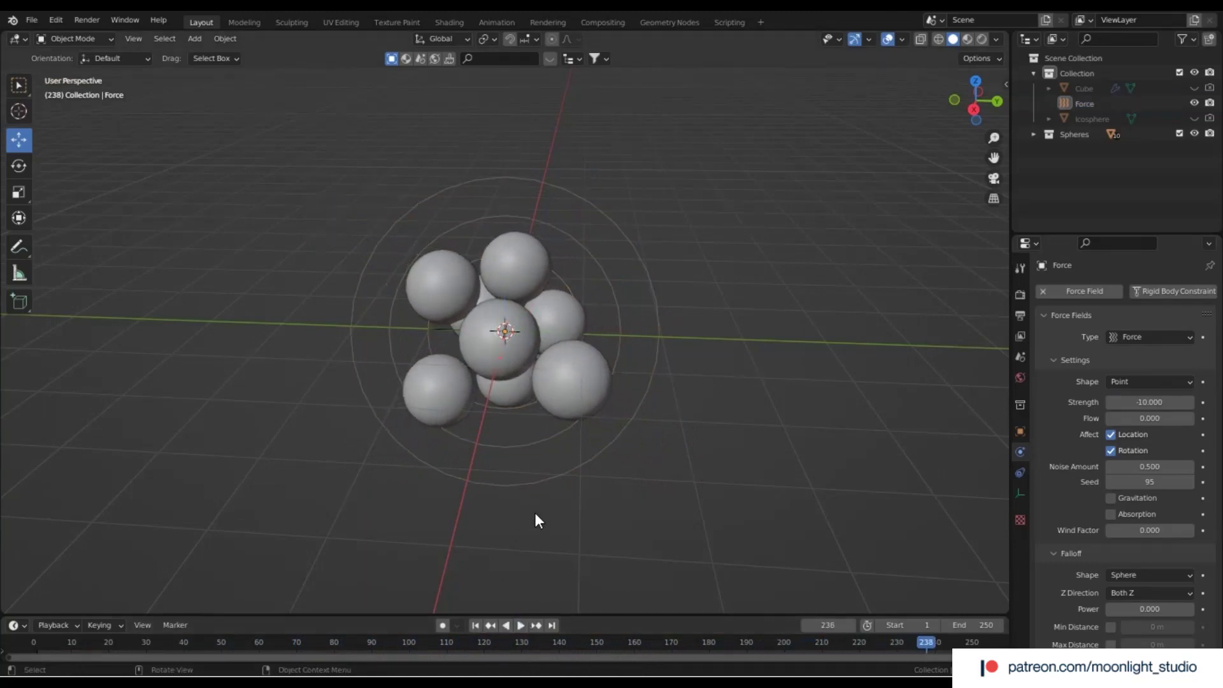
{"action": "left_click", "coordinate": [475, 623]}
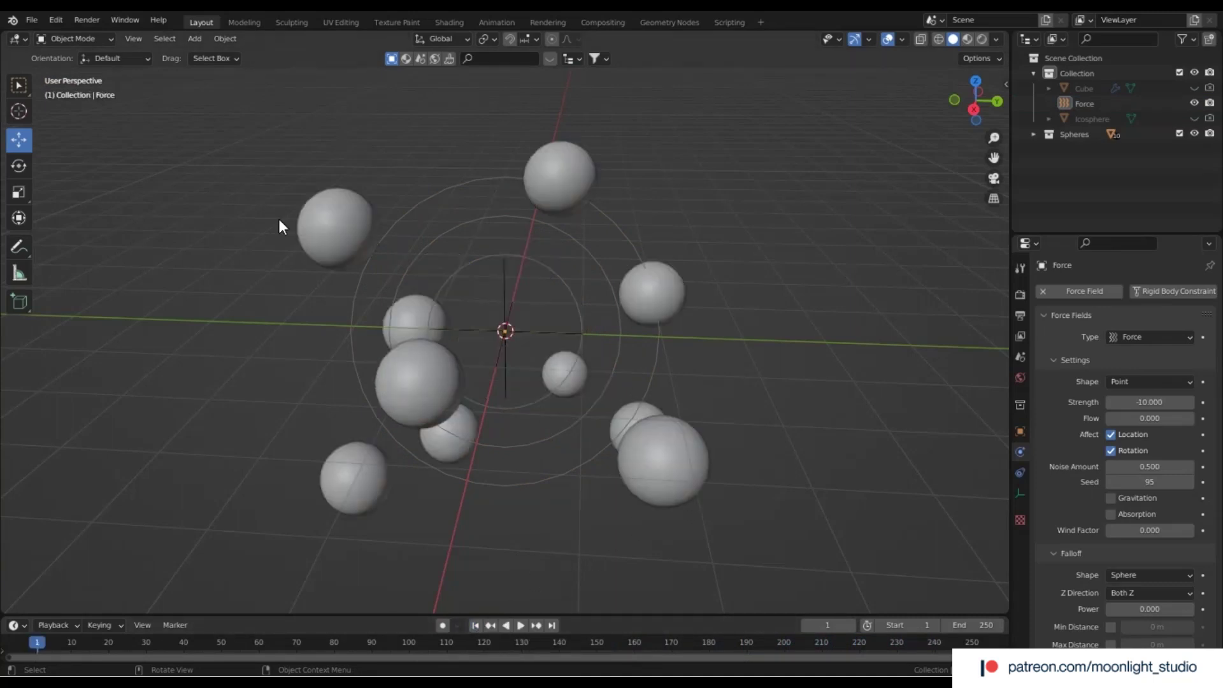
Add a Turbulence force field at the world origin with strength 2 and size 1
{"action": "left_click", "coordinate": [186, 37]}
{"action": "mouse_move", "coordinate": [263, 323]}
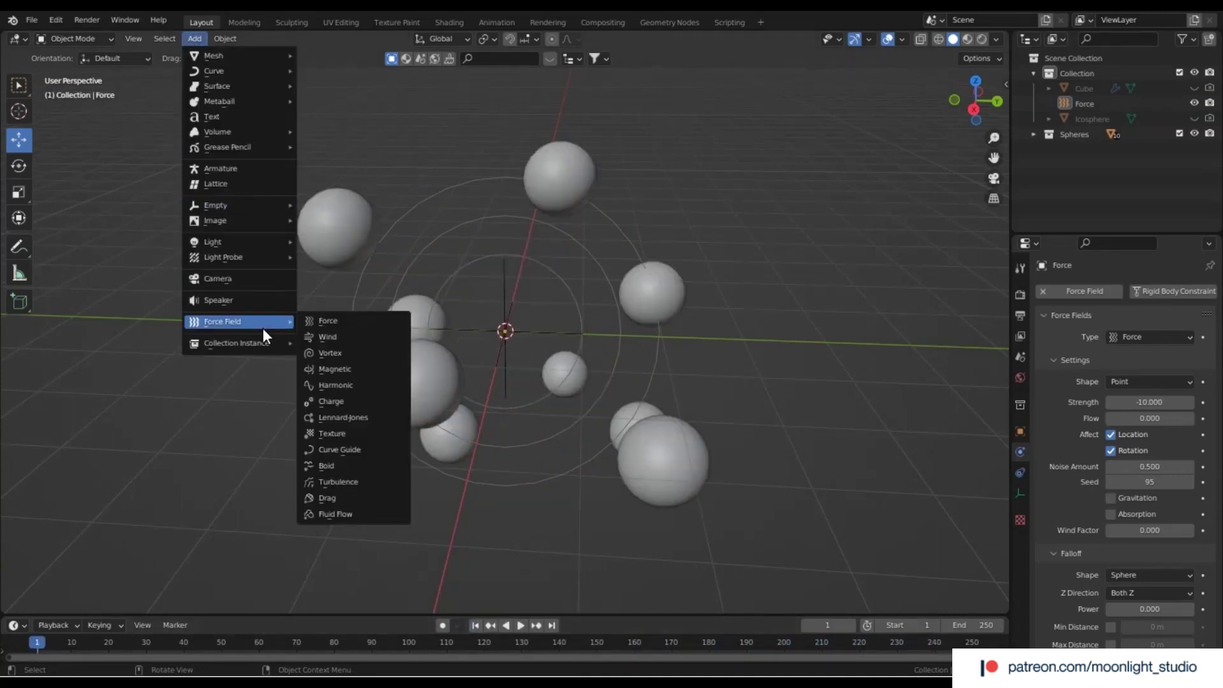
{"action": "left_click", "coordinate": [346, 486]}
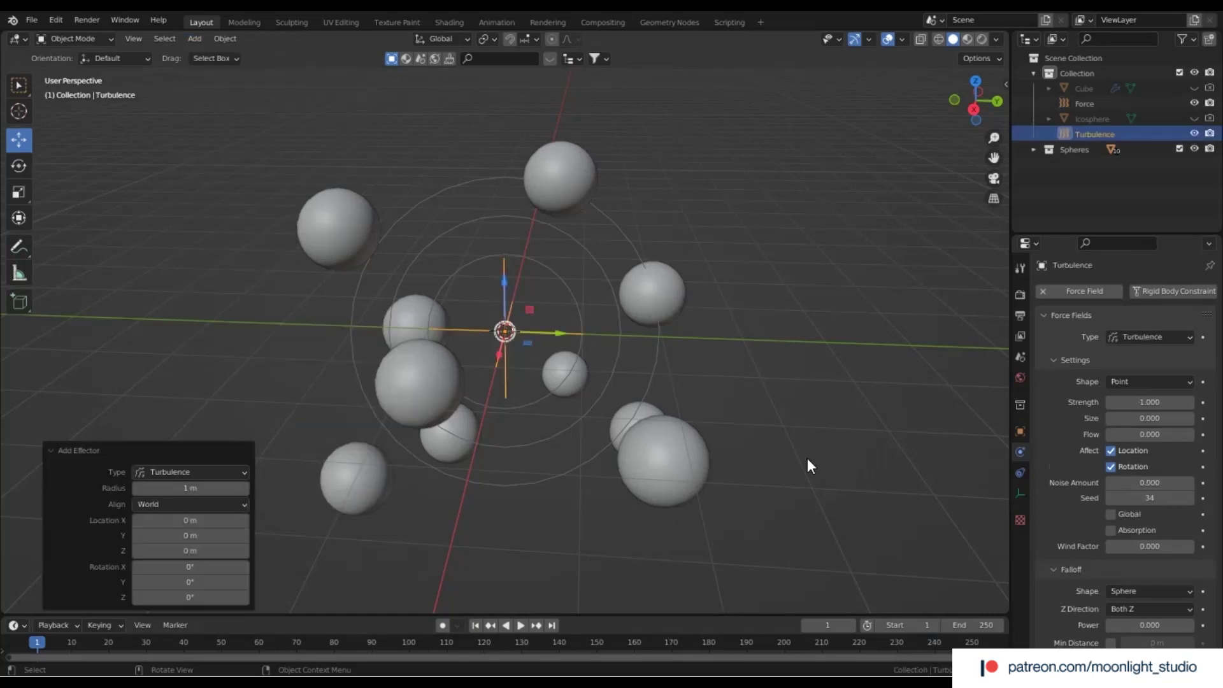
{"action": "left_click", "coordinate": [1190, 402]}
{"action": "left_click", "coordinate": [1158, 401]}
{"action": "type", "text": "2"}
{"action": "key", "text": "Return"}
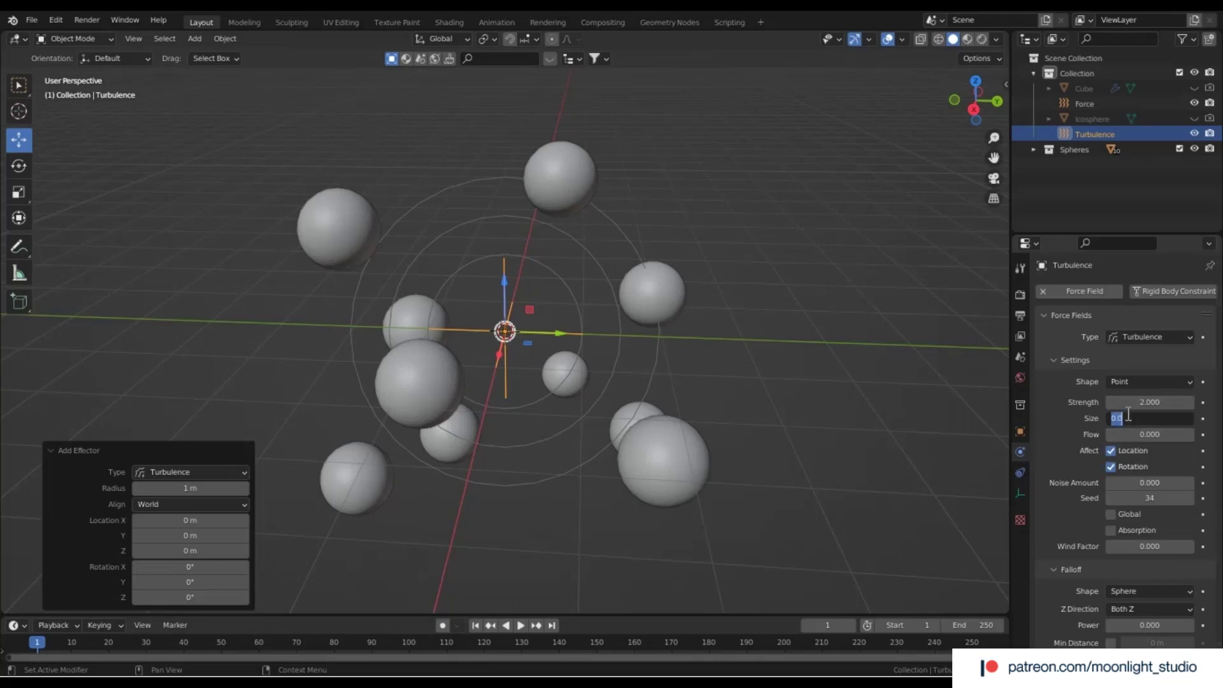
{"action": "type", "text": "1"}
{"action": "key", "text": "Return"}
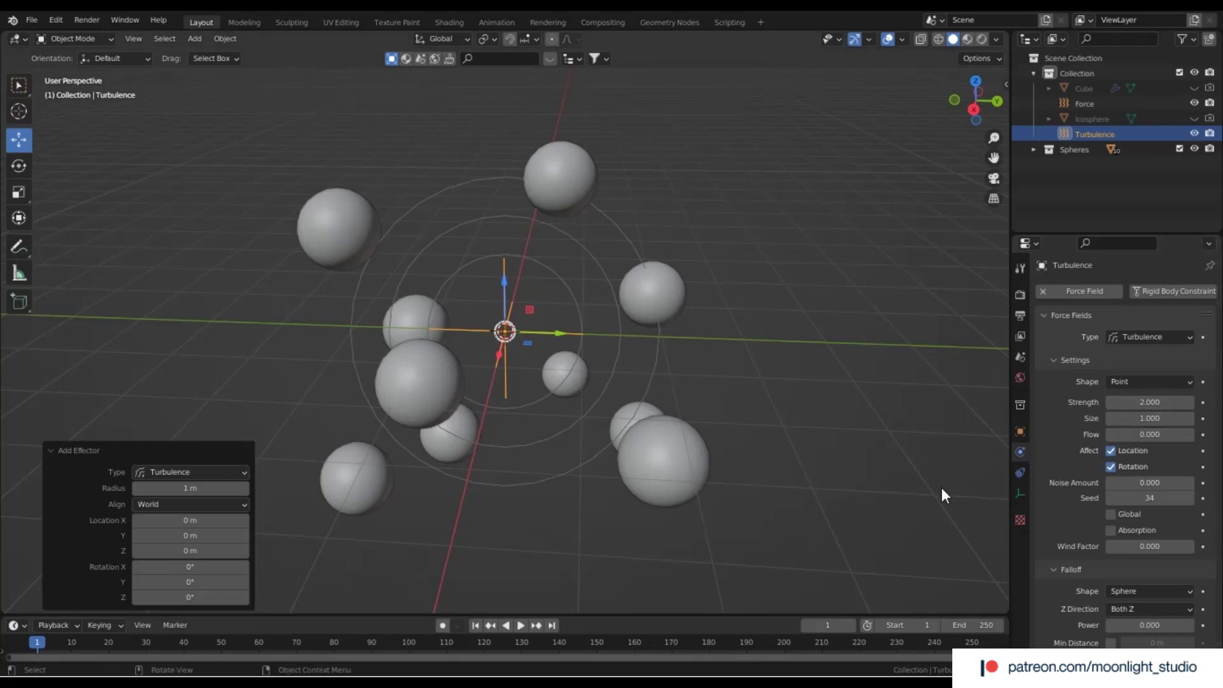
{"action": "left_click", "coordinate": [914, 490]}
Play the simulation with the turbulence, return to the first frame, and clear the object selection
{"action": "left_click", "coordinate": [521, 626]}
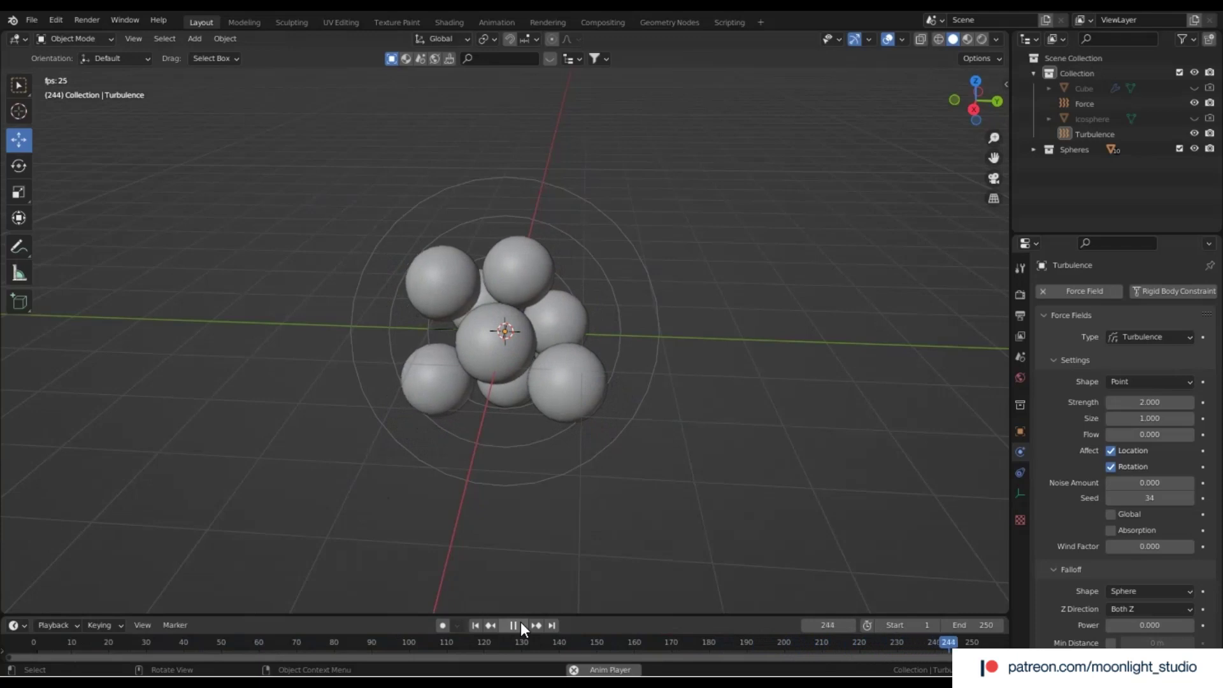
{"action": "left_click", "coordinate": [516, 626]}
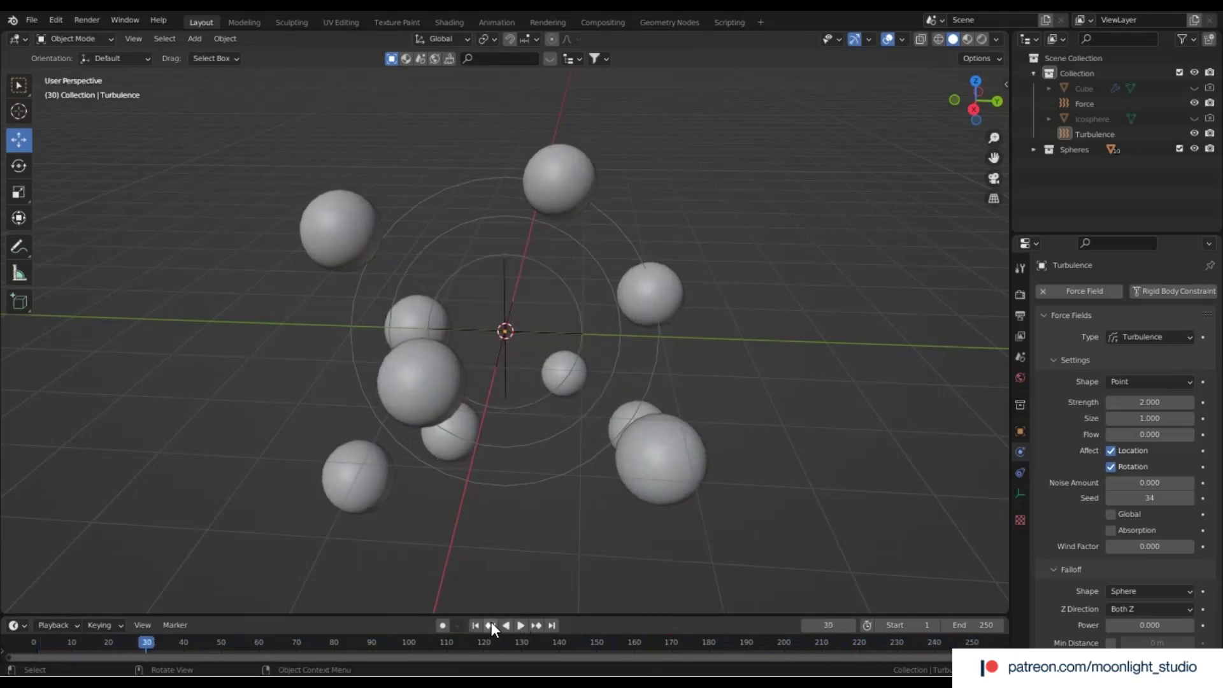
{"action": "left_click", "coordinate": [479, 625]}
{"action": "left_click", "coordinate": [632, 502]}
{"action": "left_click", "coordinate": [612, 522]}
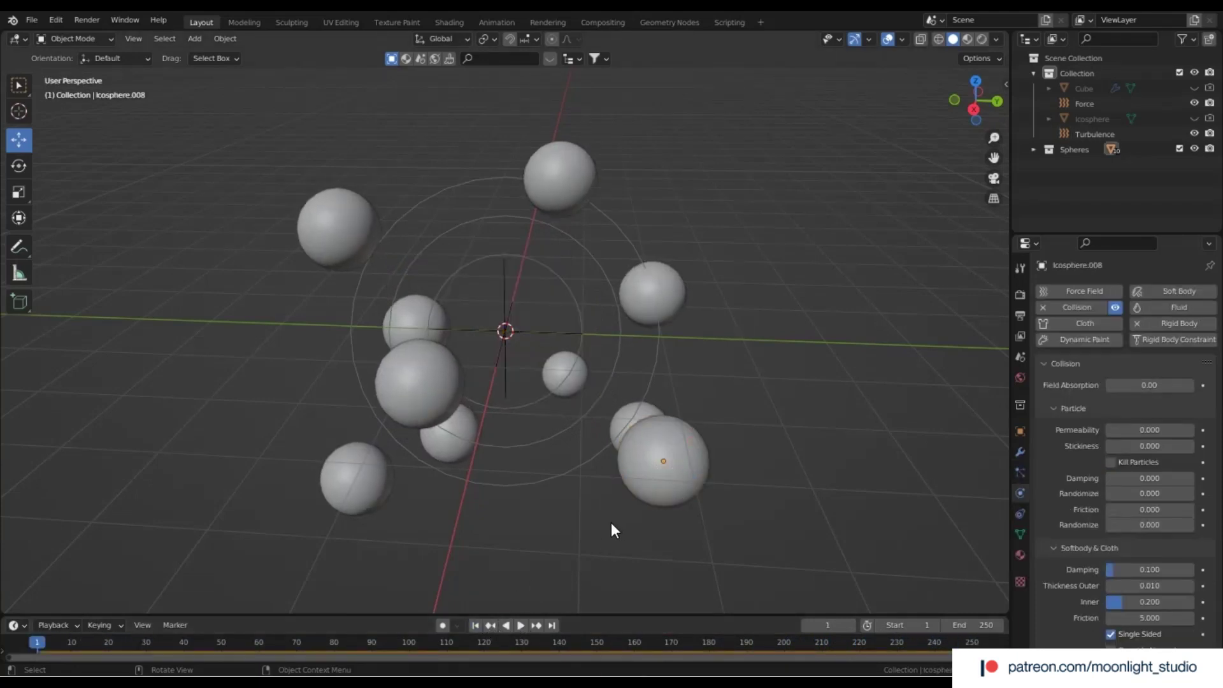
{"action": "key", "text": "a"}
{"action": "key", "text": "alt+a"}
Add a Vortex force field at the world origin with strength 0.5
{"action": "left_click", "coordinate": [194, 39]}
{"action": "mouse_move", "coordinate": [235, 321]}
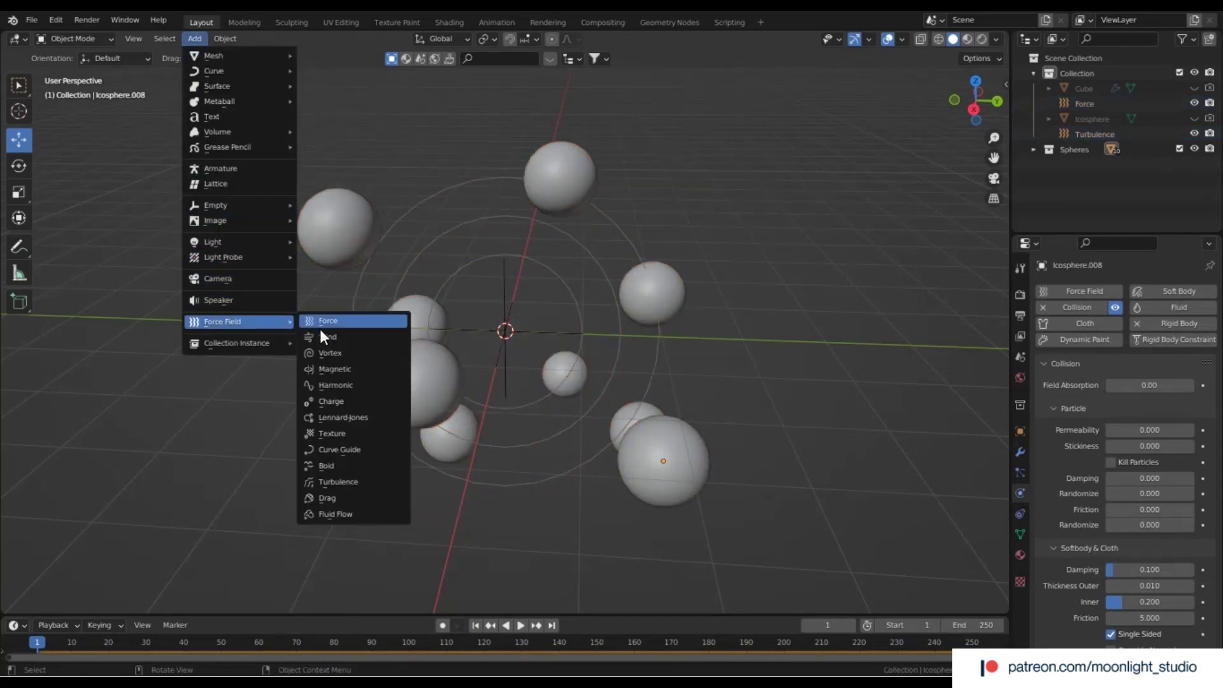
{"action": "left_click", "coordinate": [338, 354]}
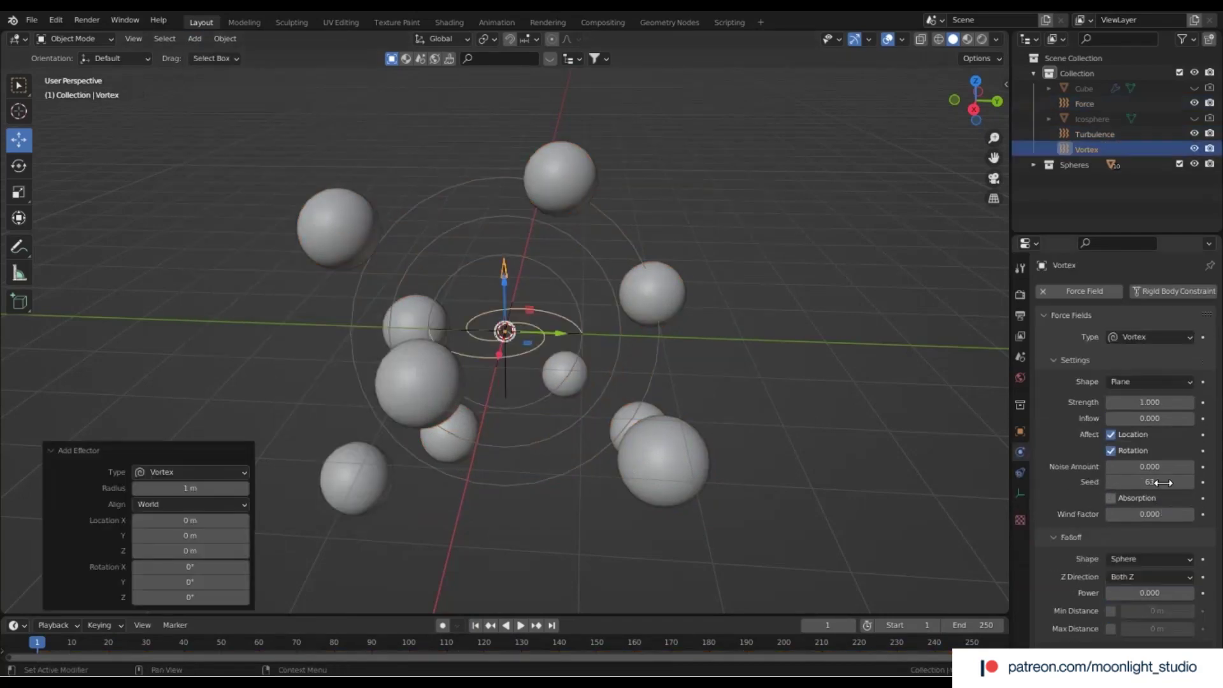
{"action": "left_click", "coordinate": [1162, 401]}
{"action": "type", "text": "0.5"}
{"action": "key", "text": "Return"}
Deselect the vortex, play the simulation to examine its effect on the spheres, and stop at frame 1
{"action": "left_click", "coordinate": [357, 612]}
{"action": "left_click", "coordinate": [519, 626]}
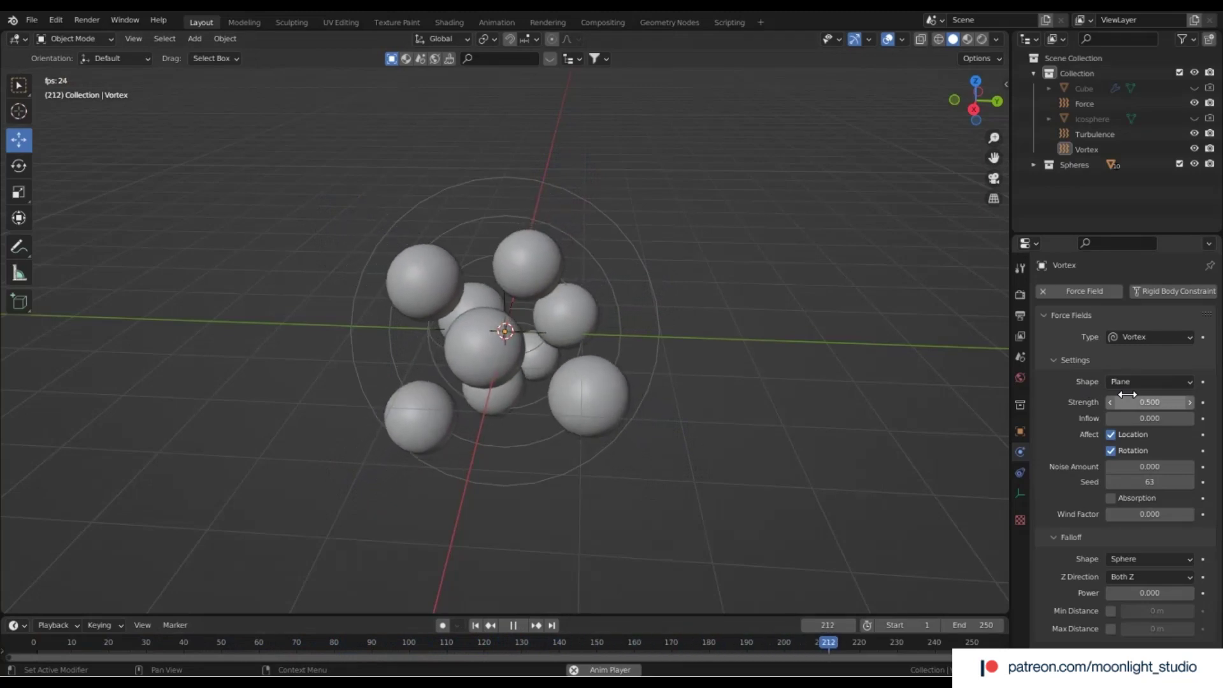
{"action": "key", "text": "Escape"}
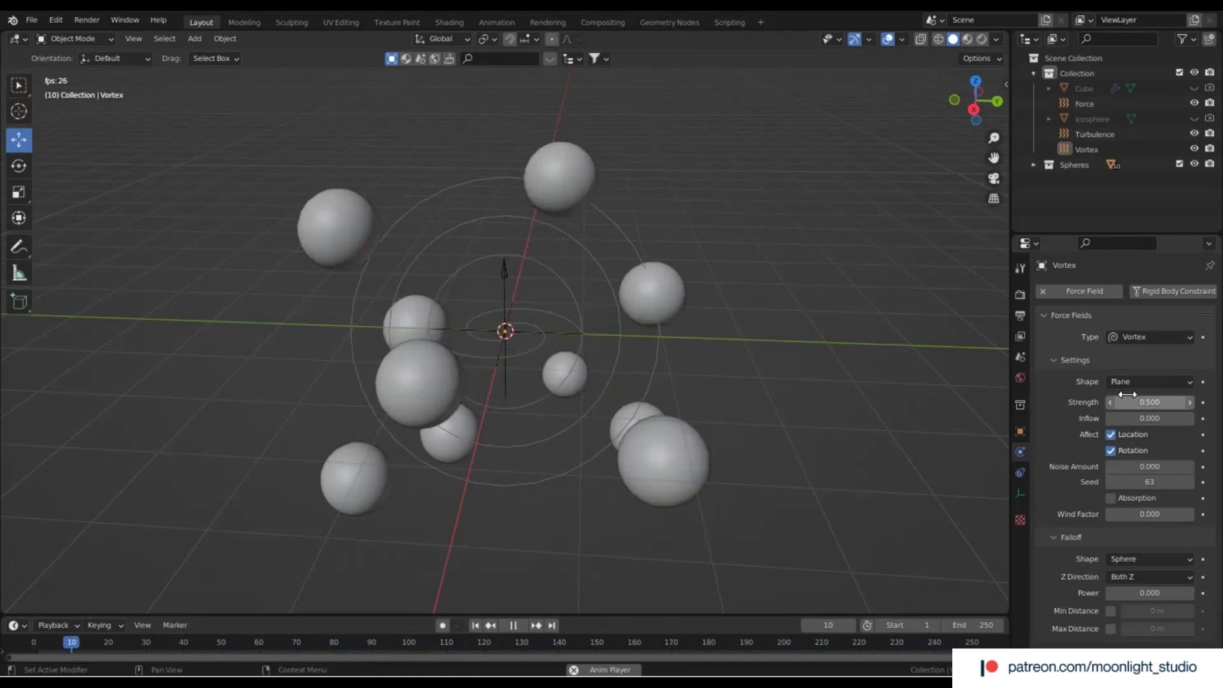
Add a torus mesh at the world origin
{"action": "left_click", "coordinate": [220, 40]}
{"action": "mouse_move", "coordinate": [189, 42]}
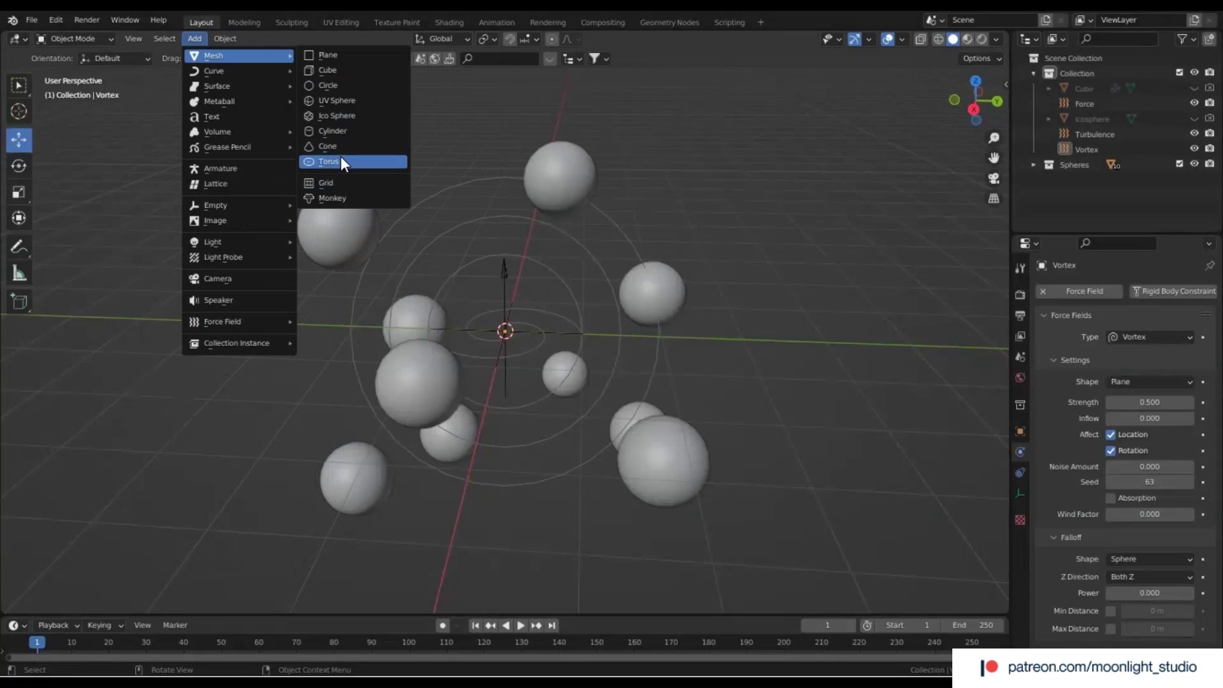
{"action": "left_click", "coordinate": [342, 159]}
{"action": "scroll", "coordinate": [571, 367], "scroll_direction": "down", "scroll_amount": 4}
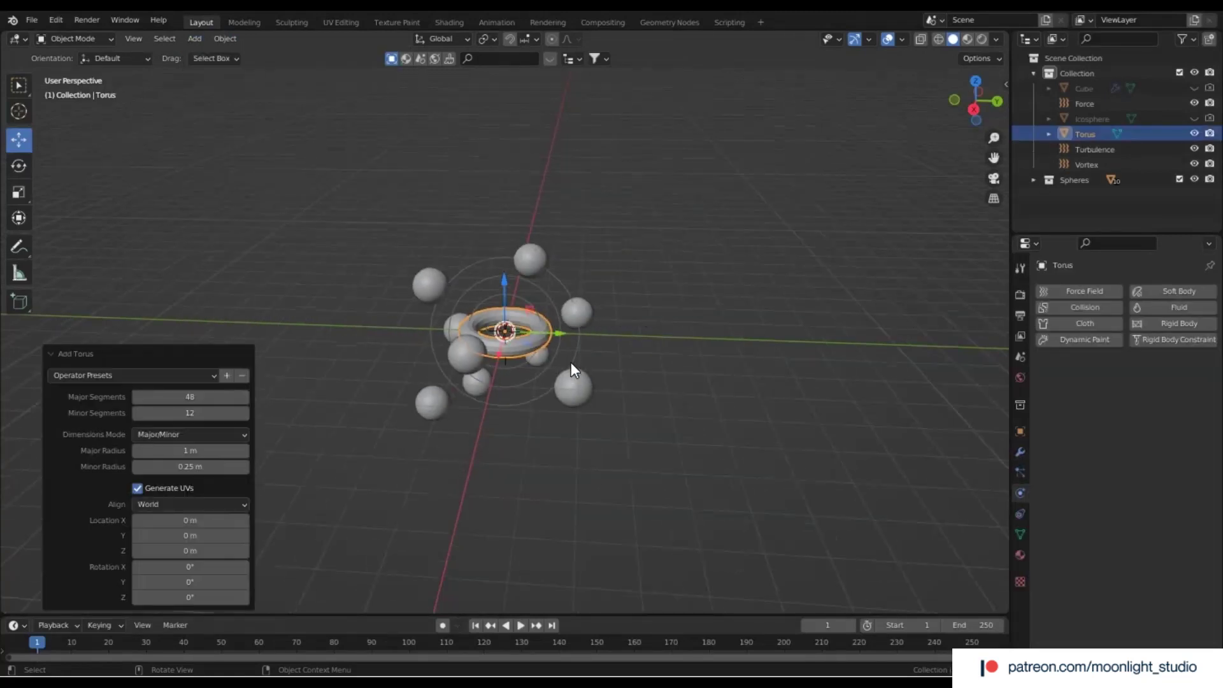
{"action": "scroll", "coordinate": [567, 357], "scroll_direction": "up", "scroll_amount": 2}
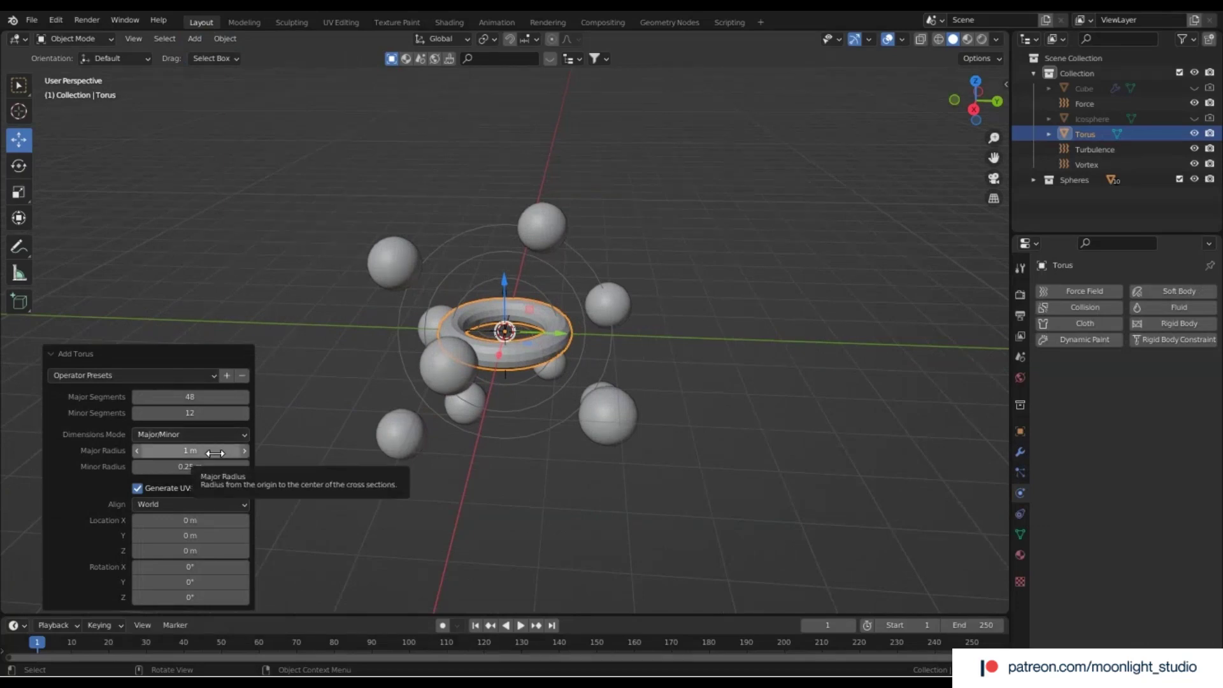
Set the torus's major radius to 4.6 m and minor radius to 0.23 m, keeping the Major/Minor dimensions mode
{"action": "left_click_drag", "start_coordinate": [207, 454], "coordinate": [286, 454]}
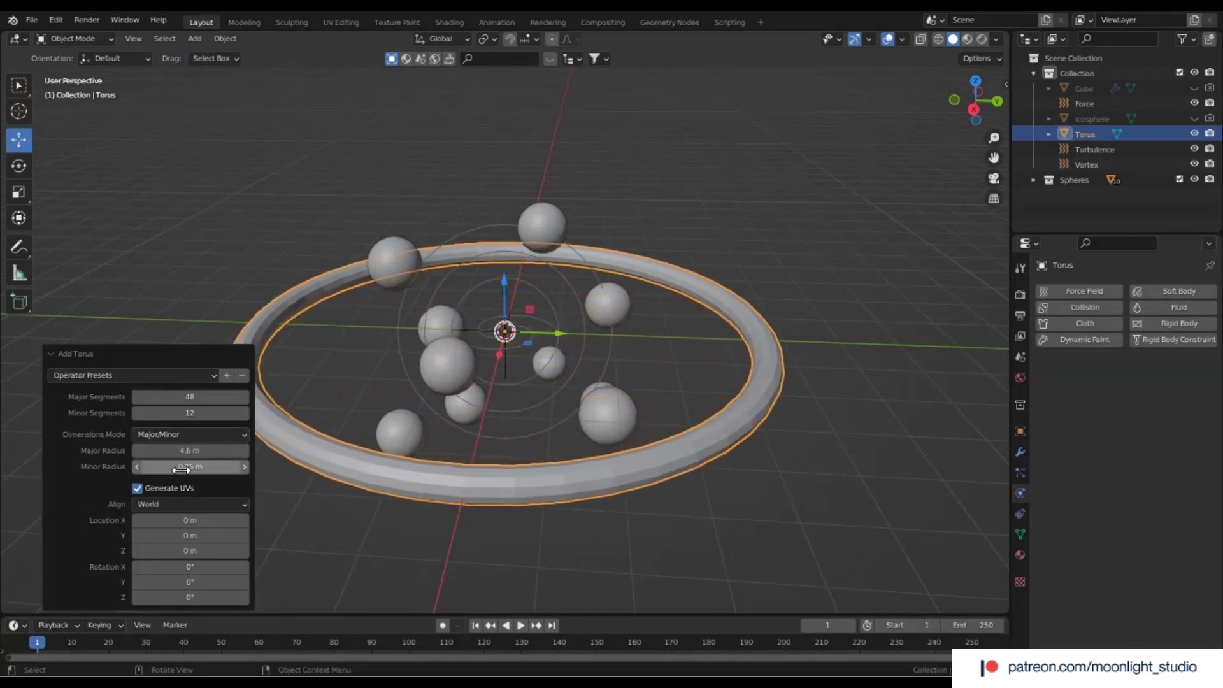
{"action": "mouse_move", "coordinate": [191, 467]}
{"action": "left_mouse_down"}
{"action": "mouse_move", "coordinate": [167, 466]}
{"action": "mouse_move", "coordinate": [183, 467]}
{"action": "left_mouse_up"}
{"action": "left_click", "coordinate": [199, 434]}
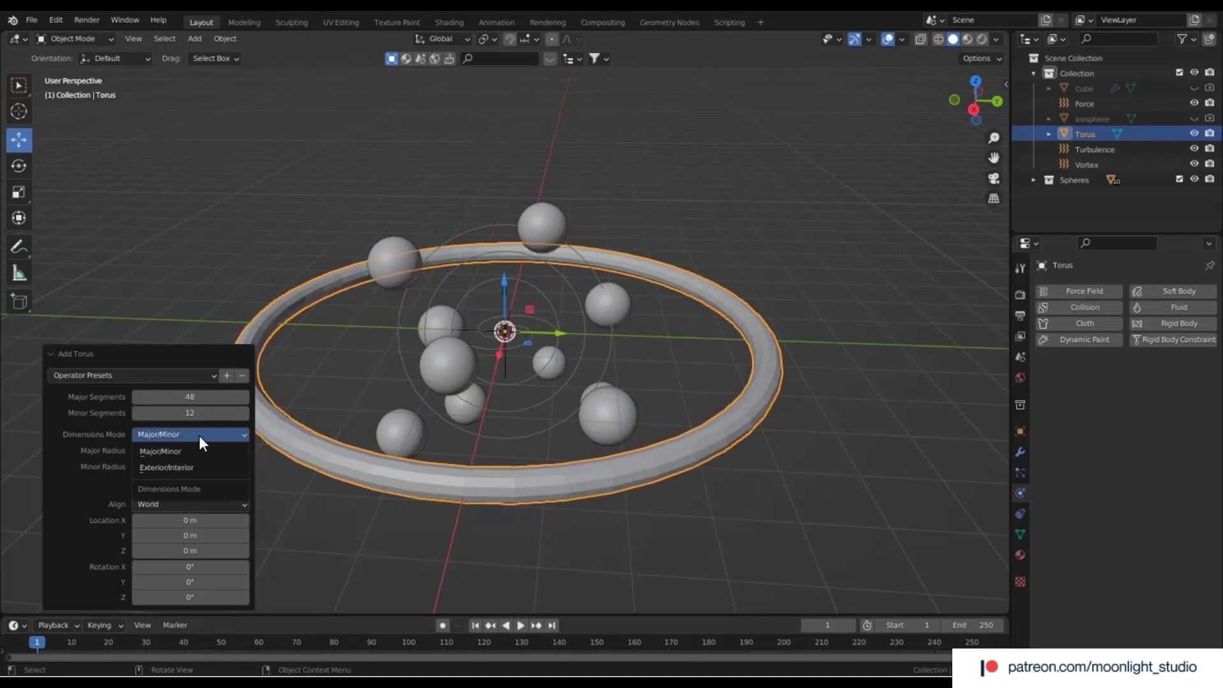
{"action": "left_click", "coordinate": [199, 434]}
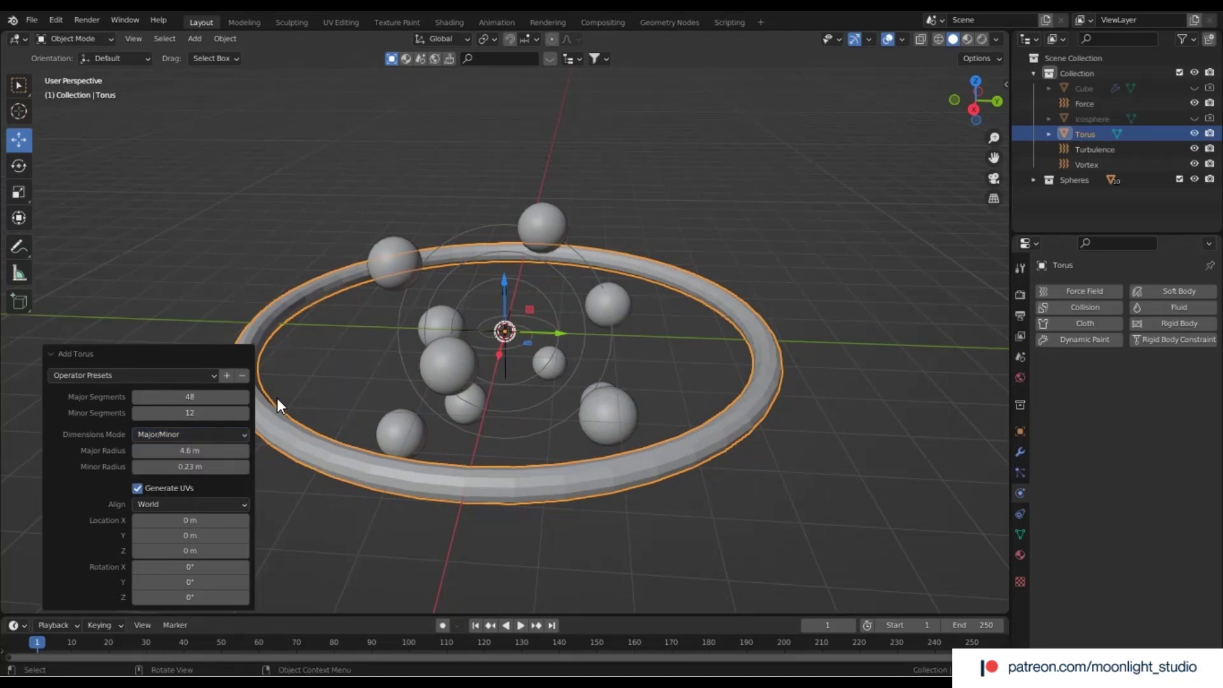
Scale the torus along Z by about 2.18, shade it smooth, and deselect it
{"action": "left_click", "coordinate": [19, 193]}
{"action": "left_click_drag", "start_coordinate": [503, 285], "coordinate": [492, 219]}
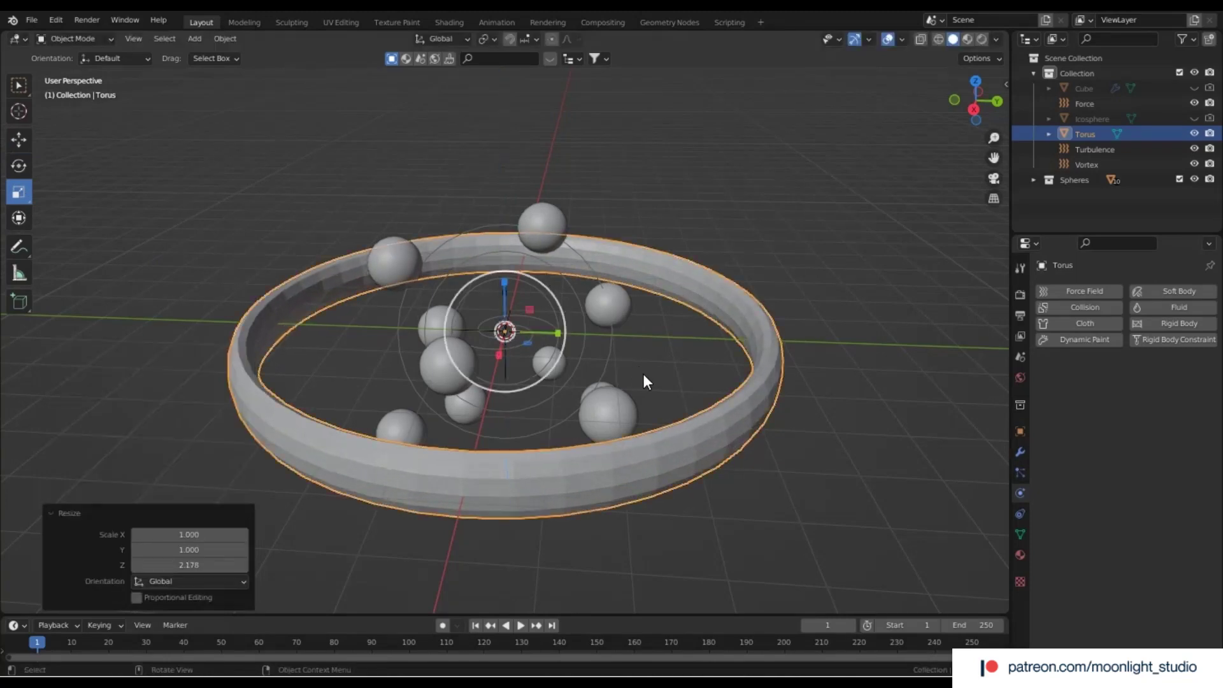
{"action": "right_click", "coordinate": [640, 373]}
{"action": "left_click", "coordinate": [684, 399]}
{"action": "left_click", "coordinate": [882, 427]}
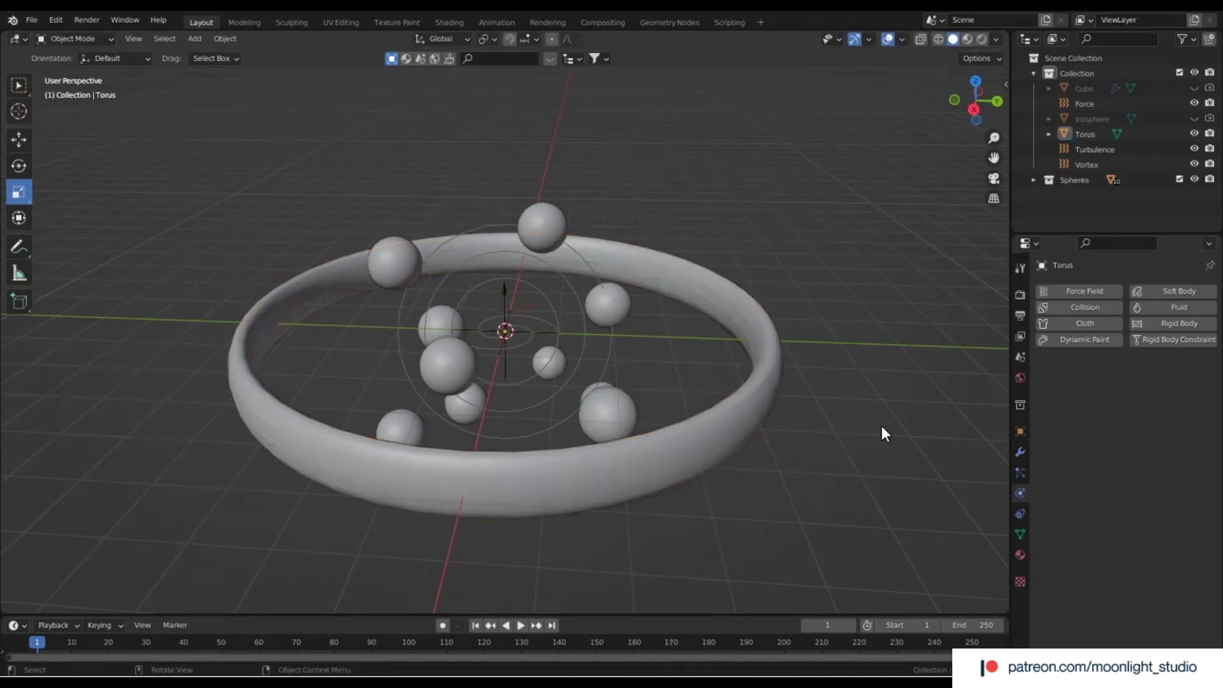
Move the torus out of Collection to the scene's top level and rename it Cloth
{"action": "left_click", "coordinate": [765, 428]}
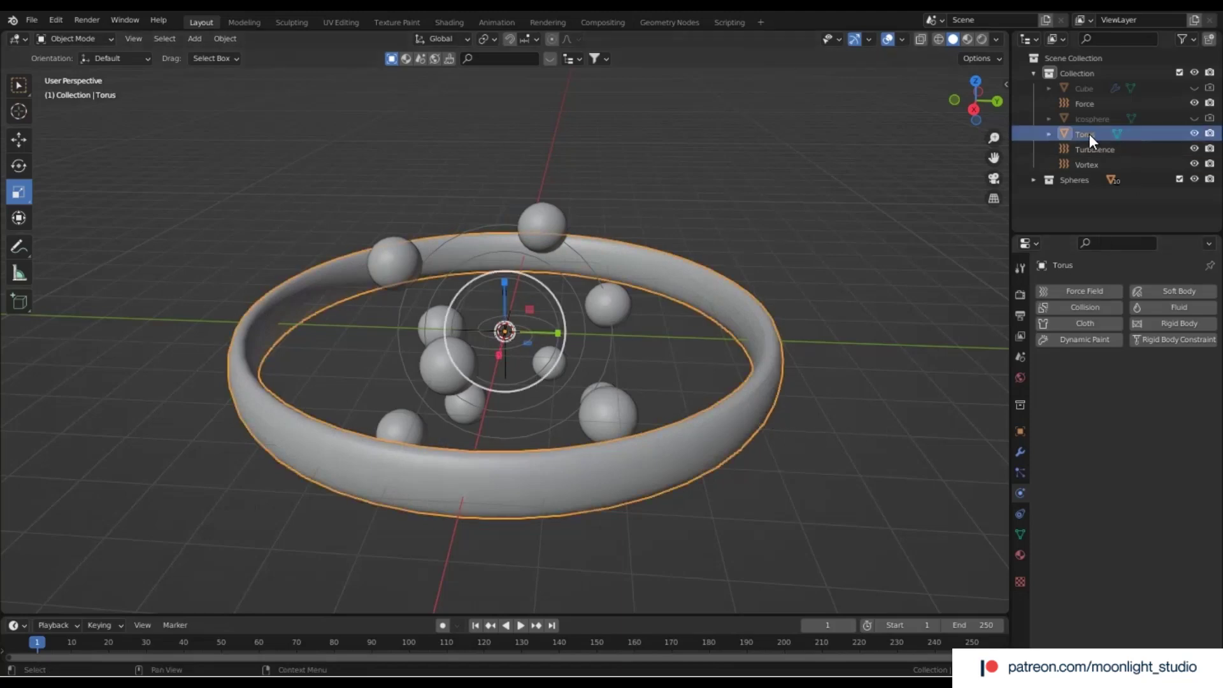
{"action": "key", "text": "Escape"}
{"action": "left_click_drag", "start_coordinate": [1092, 135], "coordinate": [1077, 182]}
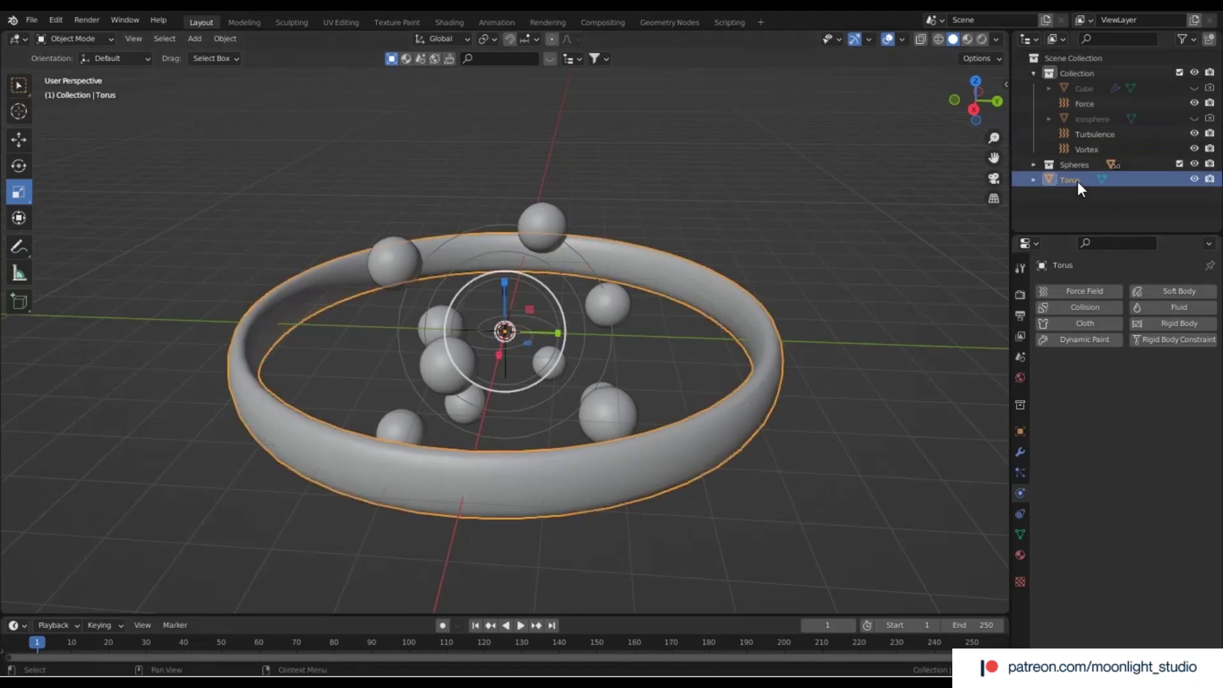
{"action": "double_click", "coordinate": [1075, 181]}
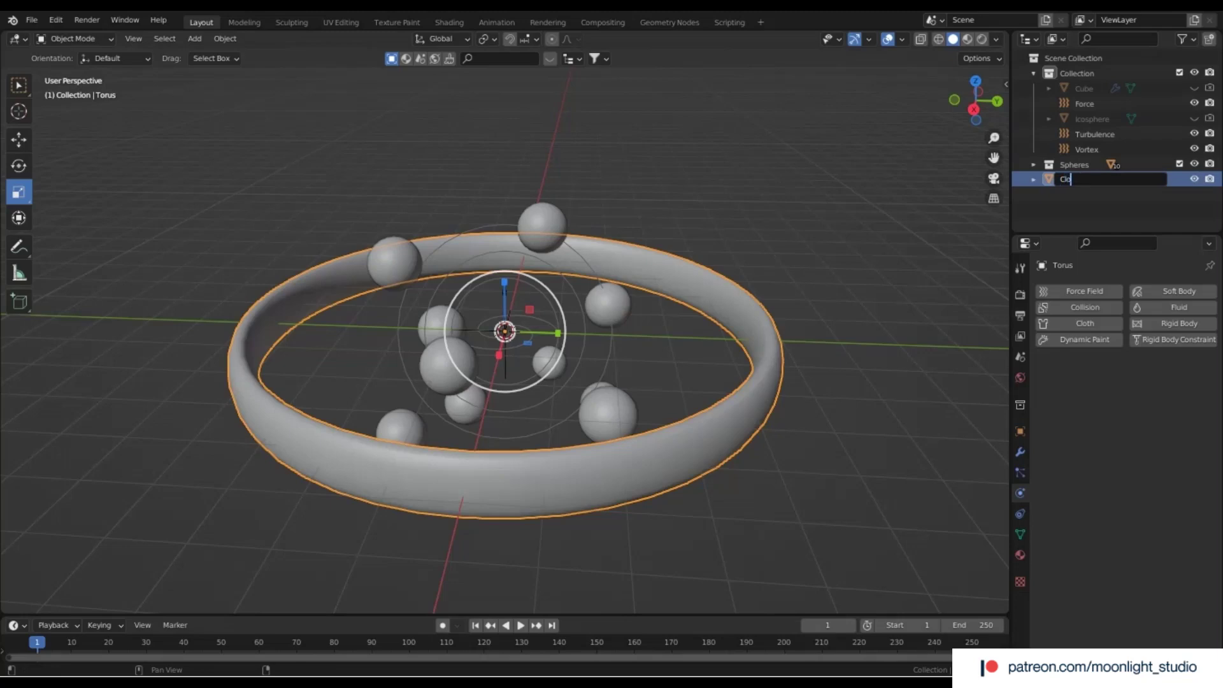
{"action": "type", "text": "Cloth"}
{"action": "key", "text": "Return"}
Add Cloth physics to the ring and set its Quality Steps to 15
{"action": "left_click", "coordinate": [662, 407]}
{"action": "left_click", "coordinate": [706, 410]}
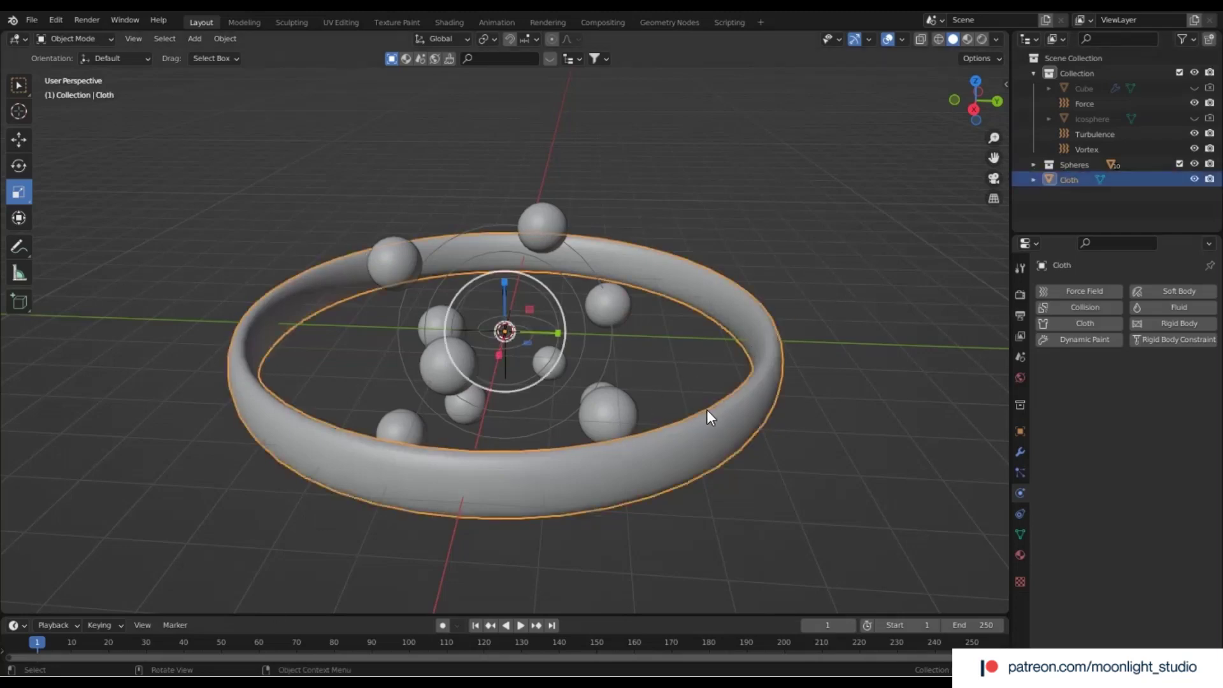
{"action": "left_click", "coordinate": [1114, 323]}
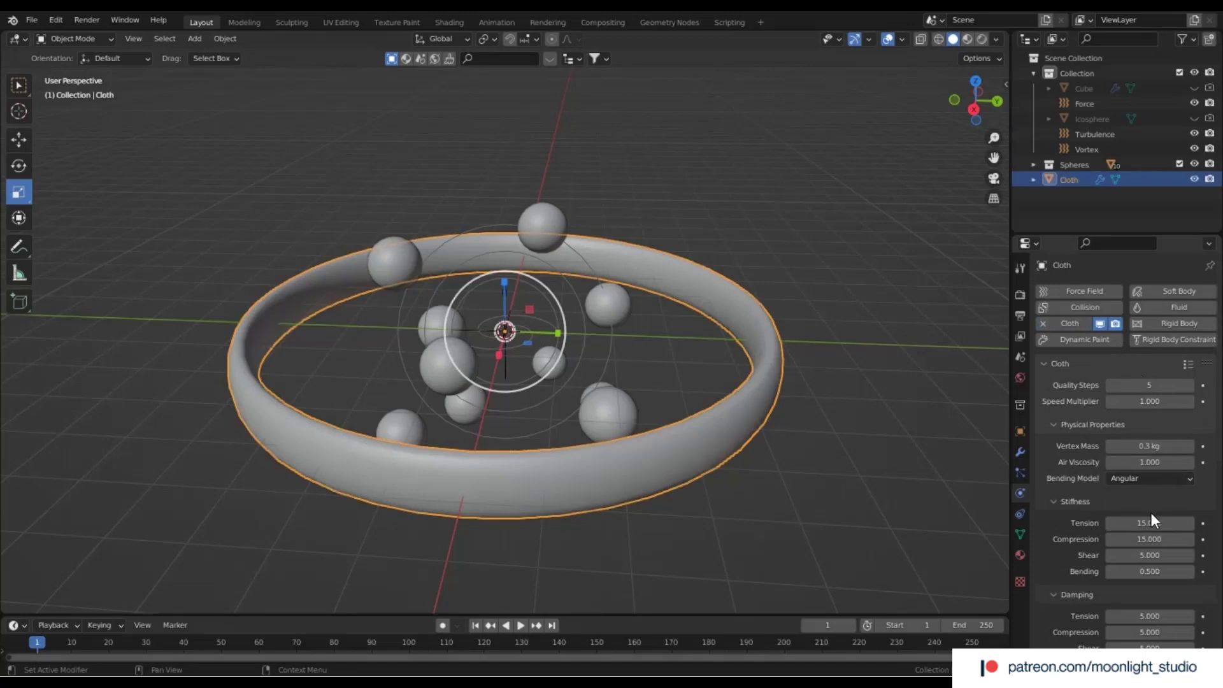
{"action": "left_click", "coordinate": [1157, 398]}
{"action": "left_click", "coordinate": [1159, 386]}
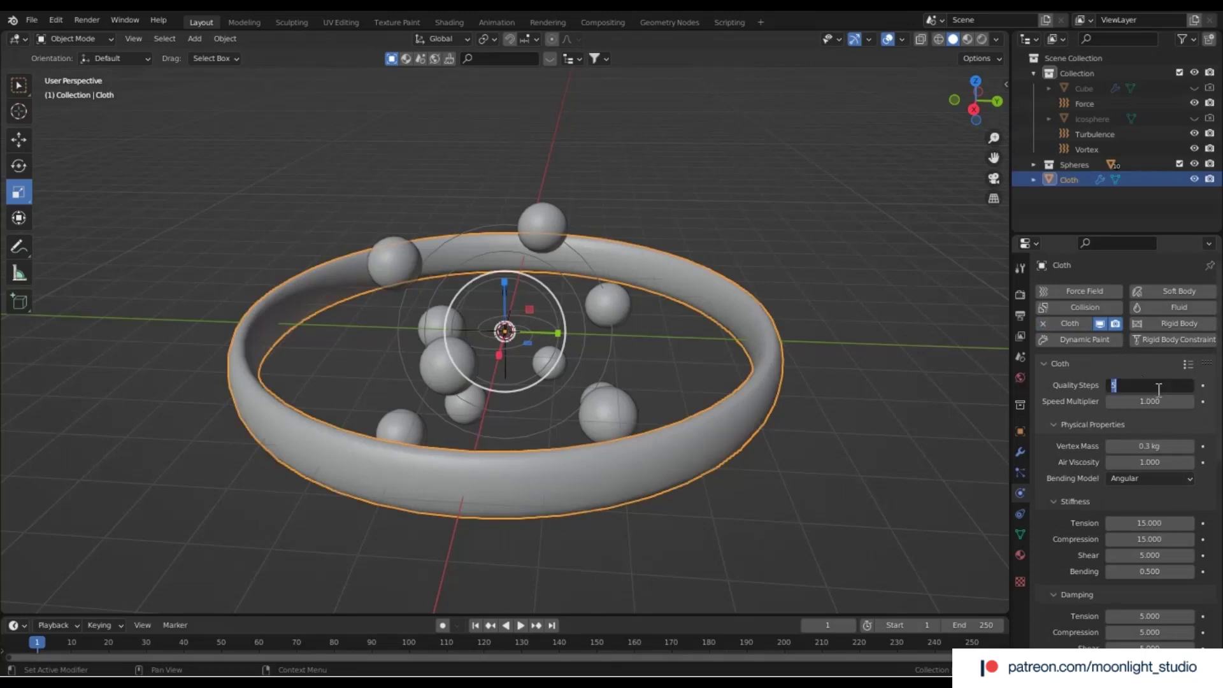
{"action": "type", "text": "1"}
{"action": "key", "text": "Return"}
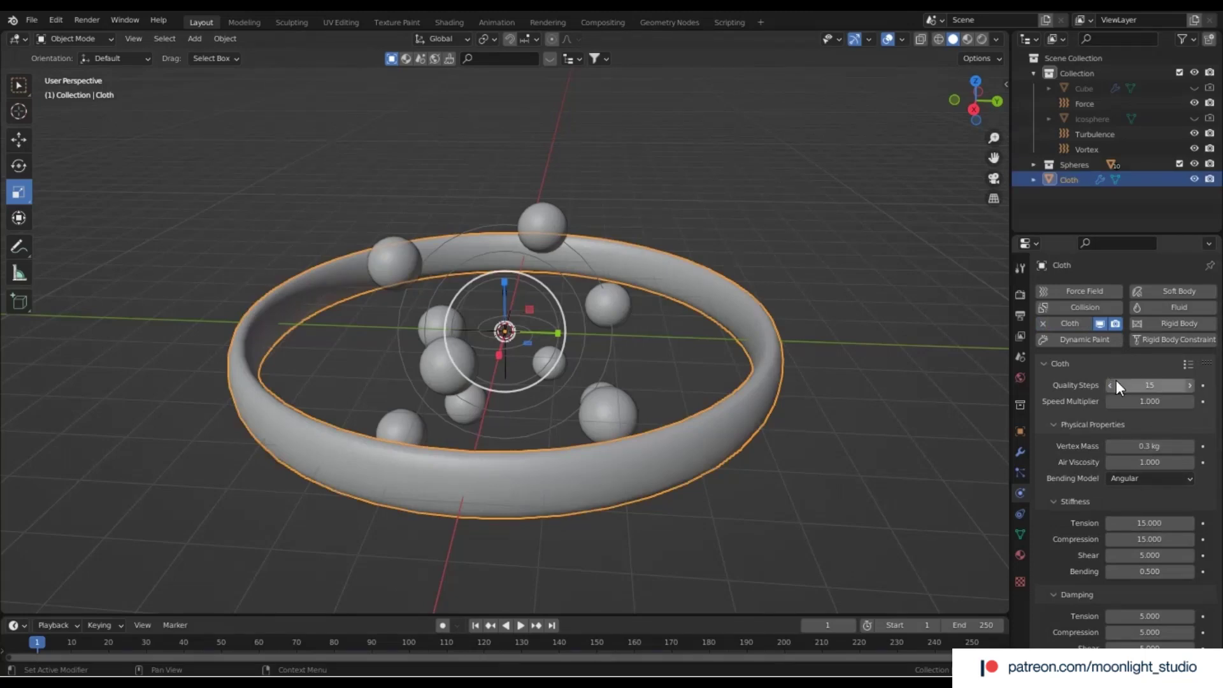
Set the cloth's collision quality to 15 and object collision distance to 0.01 m, and enable Self Collisions
{"action": "scroll", "coordinate": [1132, 473], "scroll_direction": "down", "scroll_amount": 10}
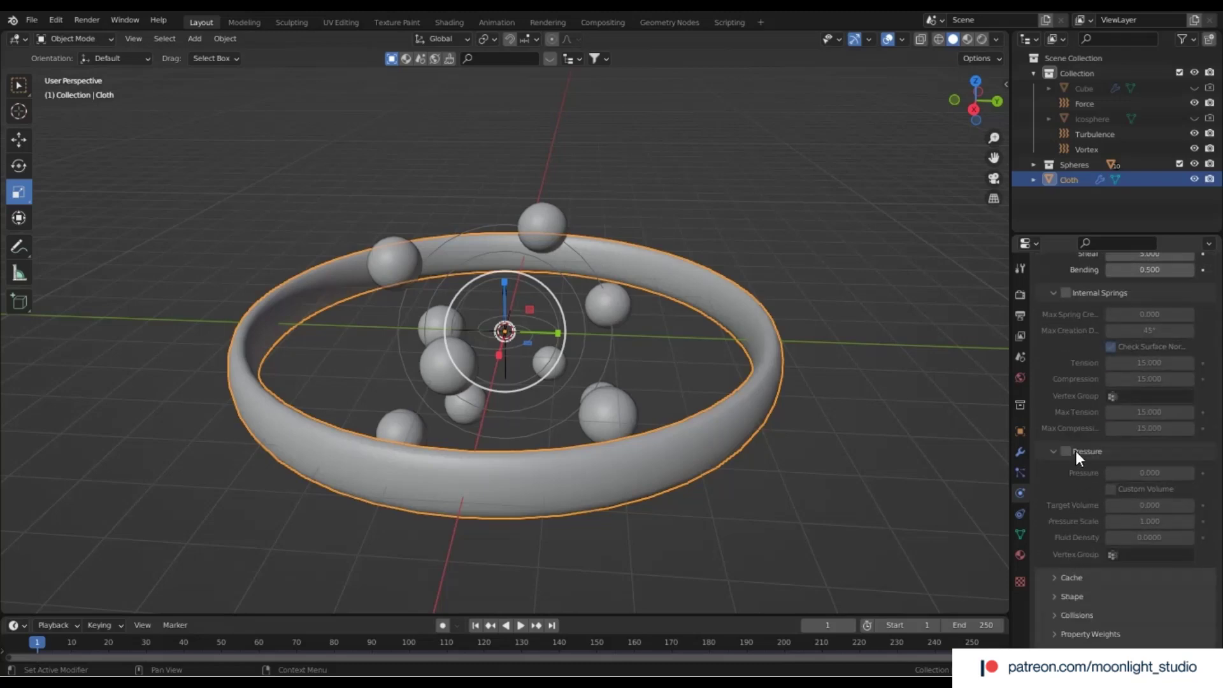
{"action": "left_click", "coordinate": [1076, 614]}
{"action": "scroll", "coordinate": [1091, 606], "scroll_direction": "down", "scroll_amount": 2}
{"action": "scroll", "coordinate": [1090, 603], "scroll_direction": "down", "scroll_amount": 4}
{"action": "left_click", "coordinate": [1150, 498]}
{"action": "type", "text": "15"}
{"action": "key", "text": "Return"}
{"action": "left_click", "coordinate": [1125, 538]}
{"action": "type", "text": "0.01"}
{"action": "key", "text": "Return"}
{"action": "scroll", "coordinate": [1122, 558], "scroll_direction": "down", "scroll_amount": 3}
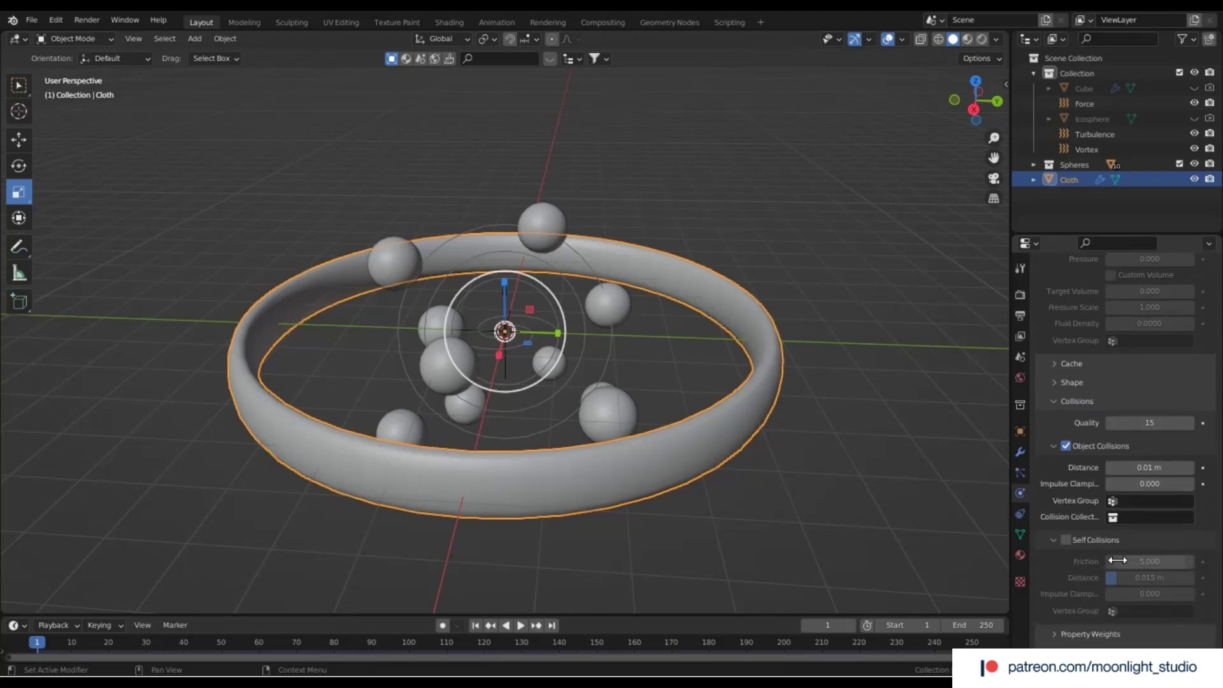
{"action": "left_click", "coordinate": [1064, 540]}
Set the cloth stiffness to Tension 5, Compression 5 and Bending 1, and deselect the ring
{"action": "scroll", "coordinate": [1084, 499], "scroll_direction": "up", "scroll_amount": 15}
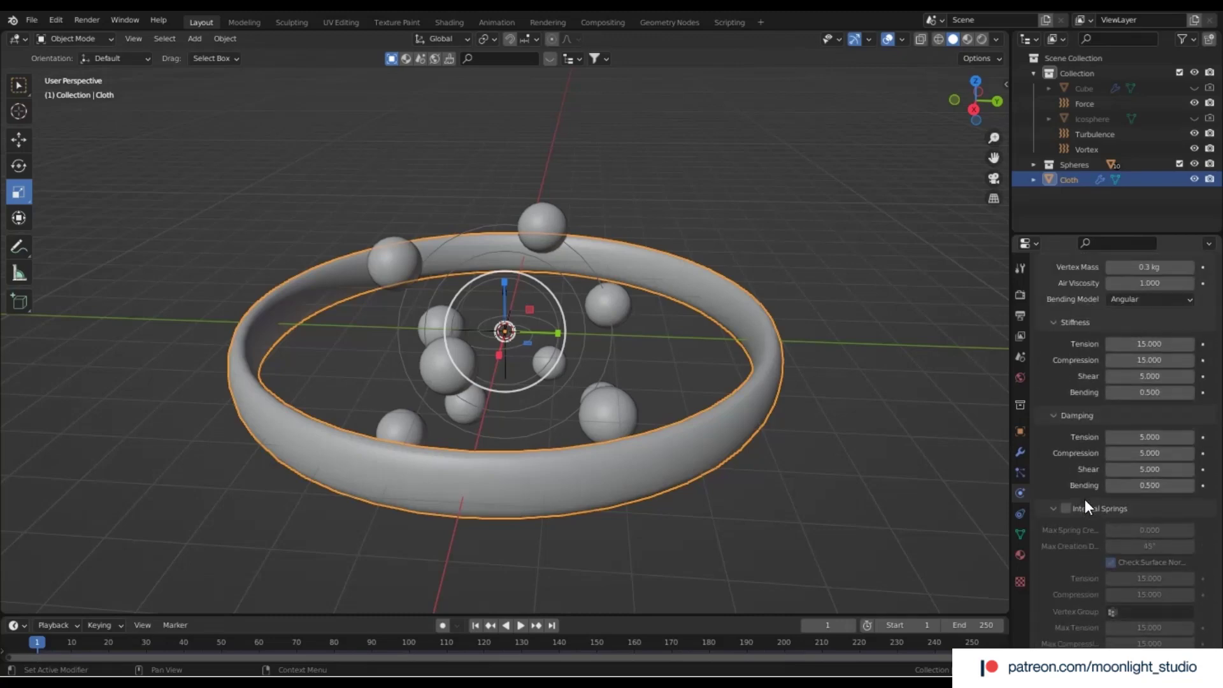
{"action": "scroll", "coordinate": [1129, 476], "scroll_direction": "up", "scroll_amount": 1}
{"action": "left_click", "coordinate": [1159, 451]}
{"action": "type", "text": "5"}
{"action": "key", "text": "Tab"}
{"action": "type", "text": "5"}
{"action": "key", "text": "Tab"}
{"action": "key", "text": "Tab"}
{"action": "type", "text": "1"}
{"action": "key", "text": "Return"}
{"action": "left_click", "coordinate": [832, 450]}
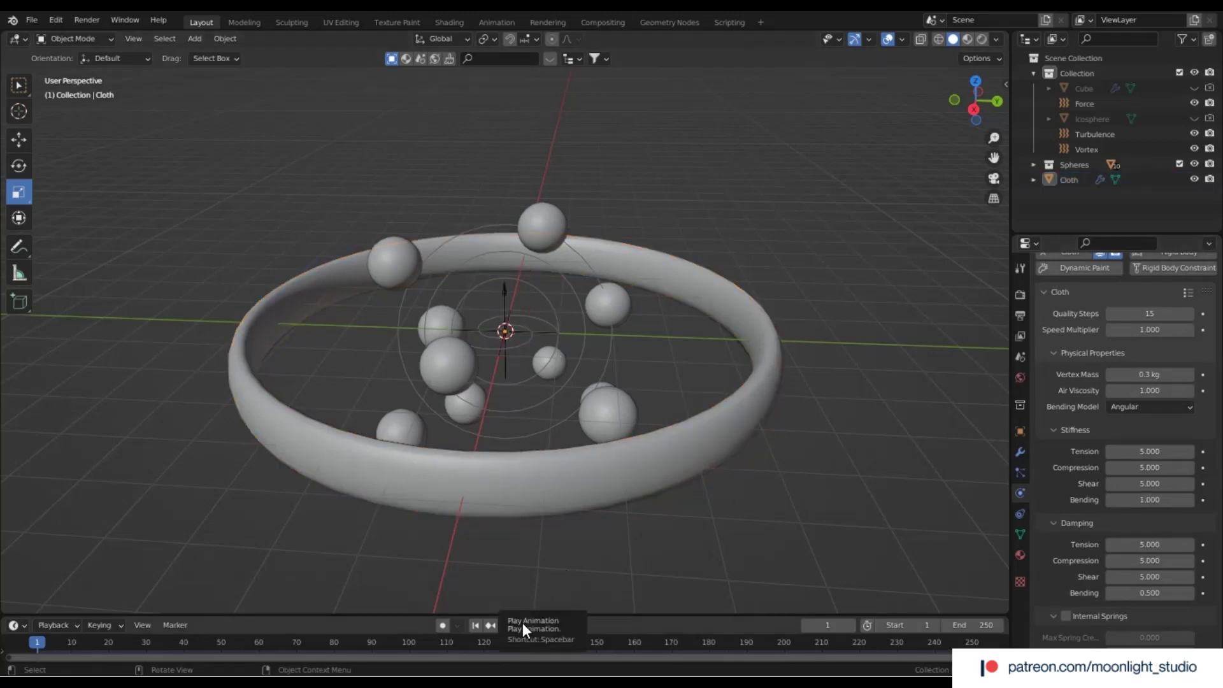
Keyframe the cloth's Shrinking Factor at 0 on frame 1 in the Shape settings
{"action": "scroll", "coordinate": [1165, 524], "scroll_direction": "down", "scroll_amount": 12}
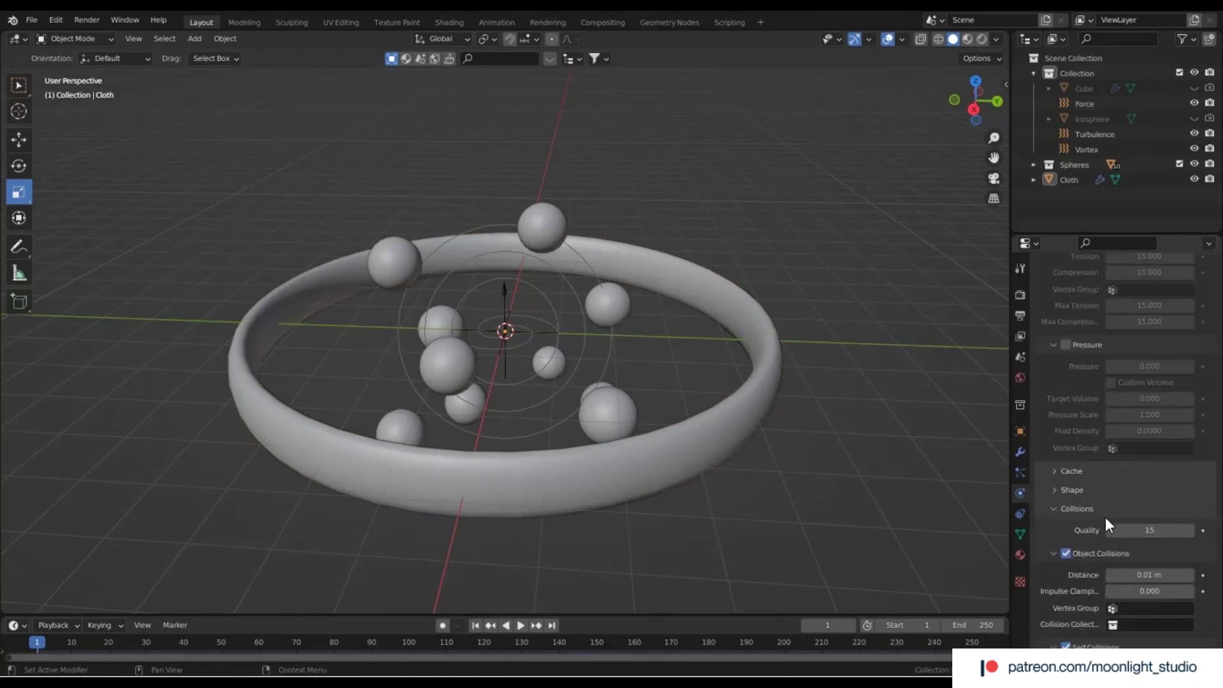
{"action": "scroll", "coordinate": [1111, 511], "scroll_direction": "down", "scroll_amount": 2}
{"action": "left_click", "coordinate": [1082, 454]}
{"action": "left_click", "coordinate": [1147, 546]}
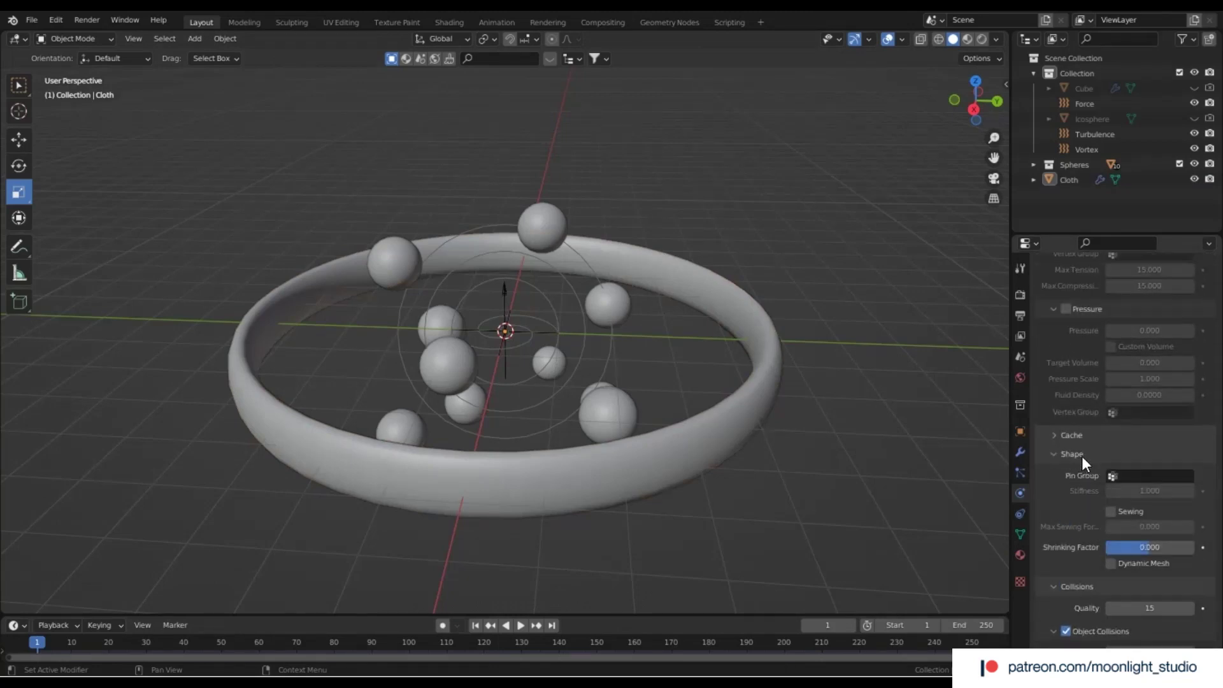
{"action": "left_click", "coordinate": [1204, 548]}
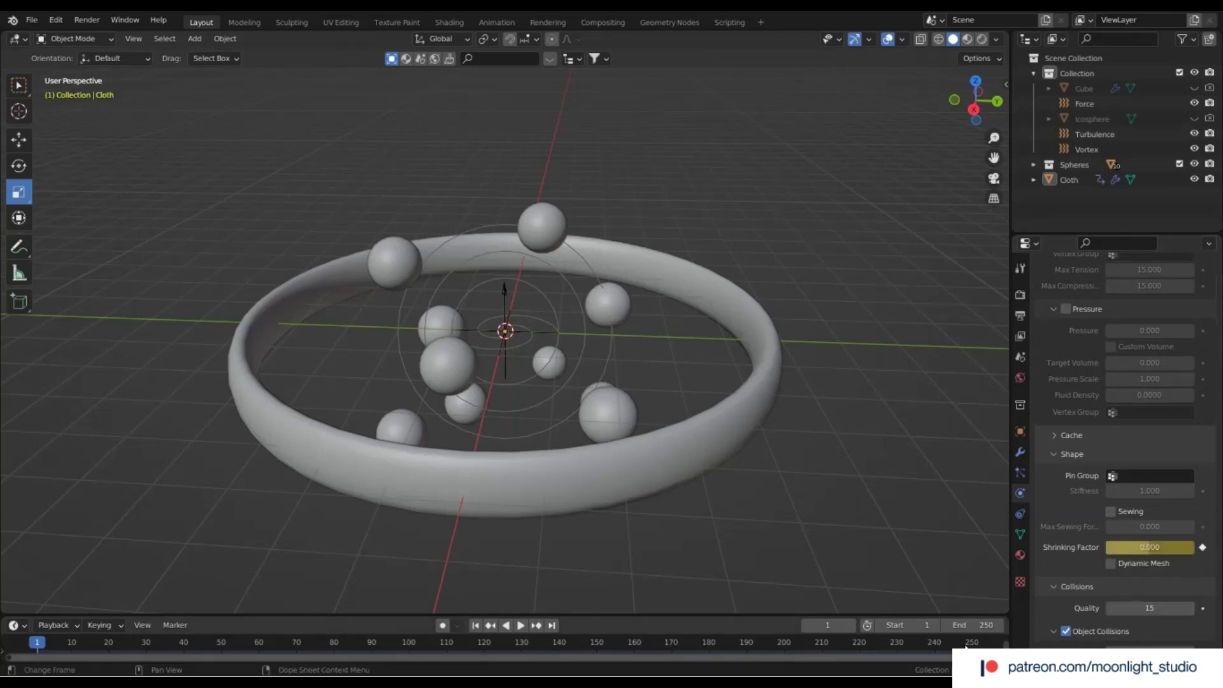
Set the scene's end frame to 240 and keyframe the Shrinking Factor at 0.515 on frame 240
{"action": "key", "text": "space"}
{"action": "left_click", "coordinate": [971, 642]}
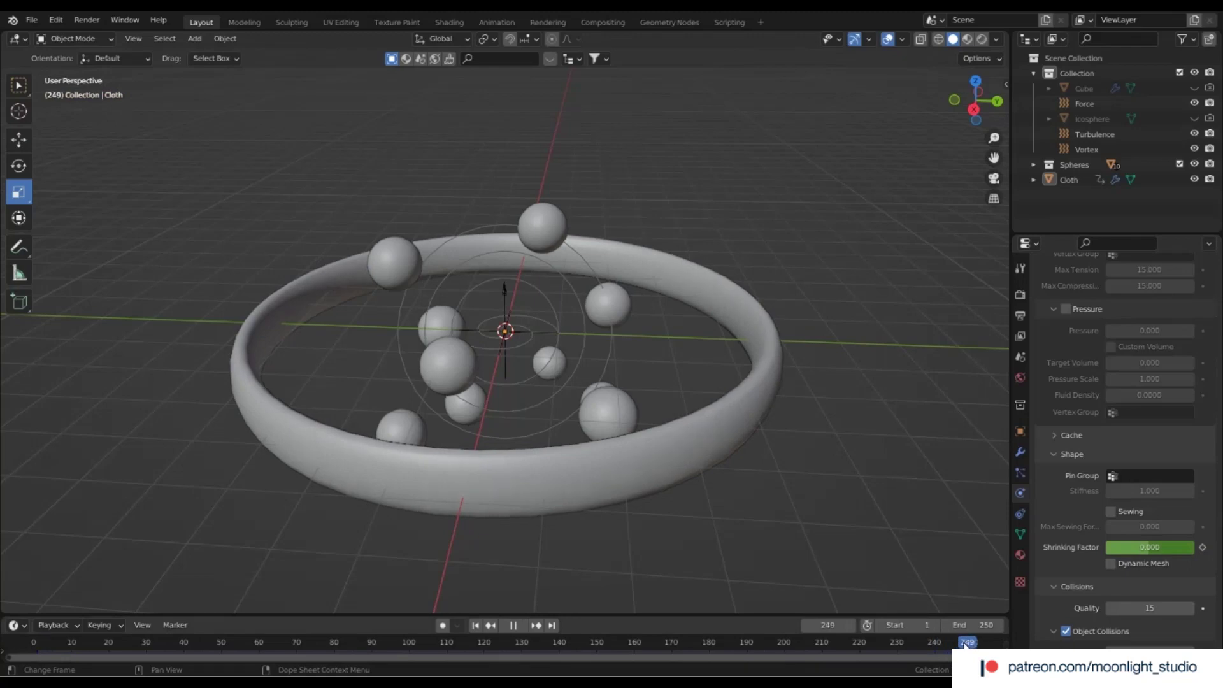
{"action": "left_click_drag", "start_coordinate": [959, 651], "coordinate": [936, 658]}
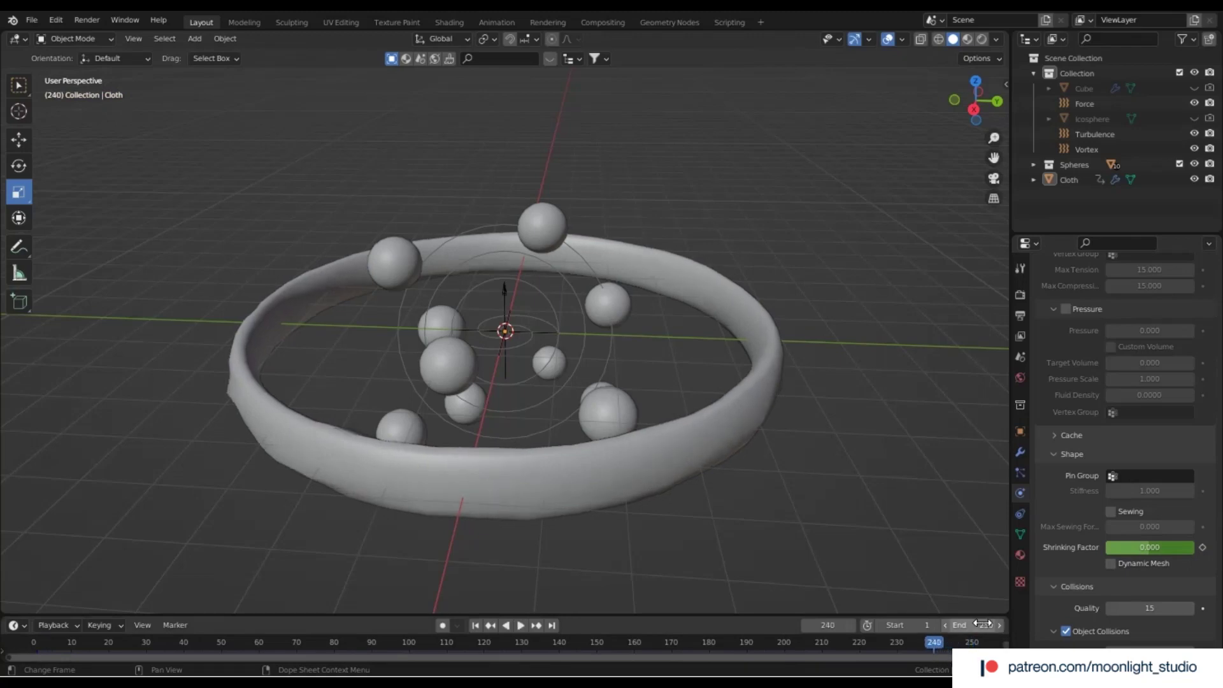
{"action": "type", "text": "0"}
{"action": "key", "text": "Return"}
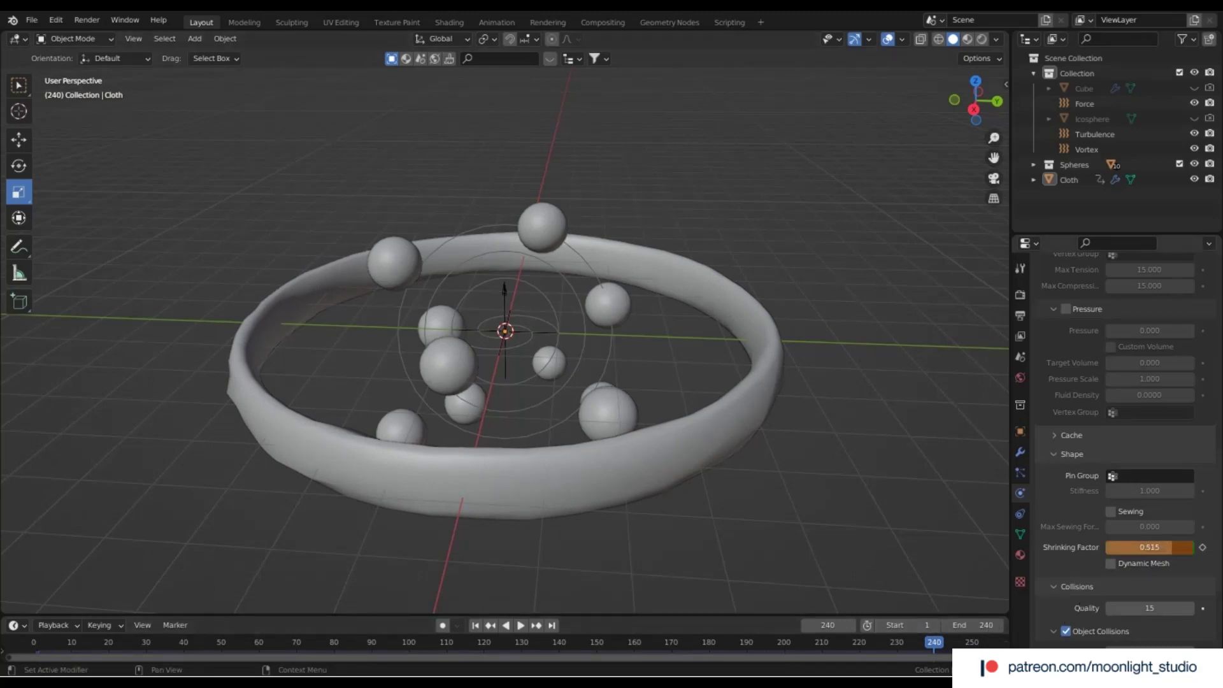
{"action": "left_click", "coordinate": [1202, 547]}
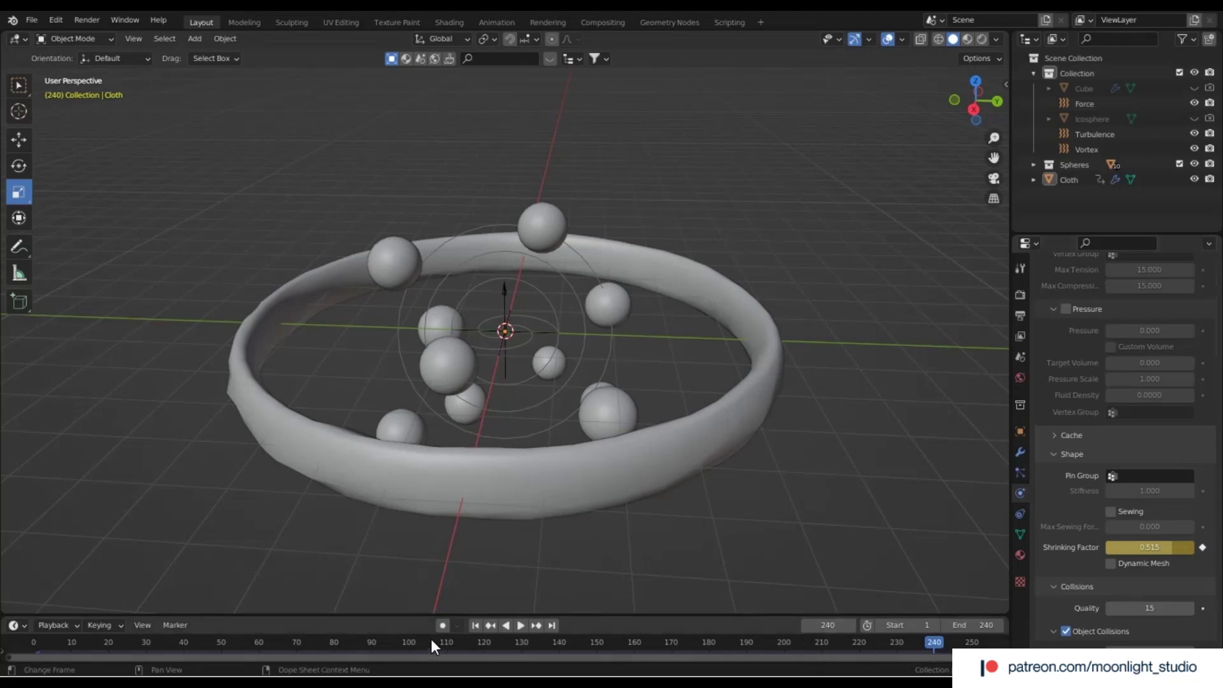
Play the simulation to examine how the shrinking ring meets the spheres up close, and return to the first frame
{"action": "left_click", "coordinate": [477, 625]}
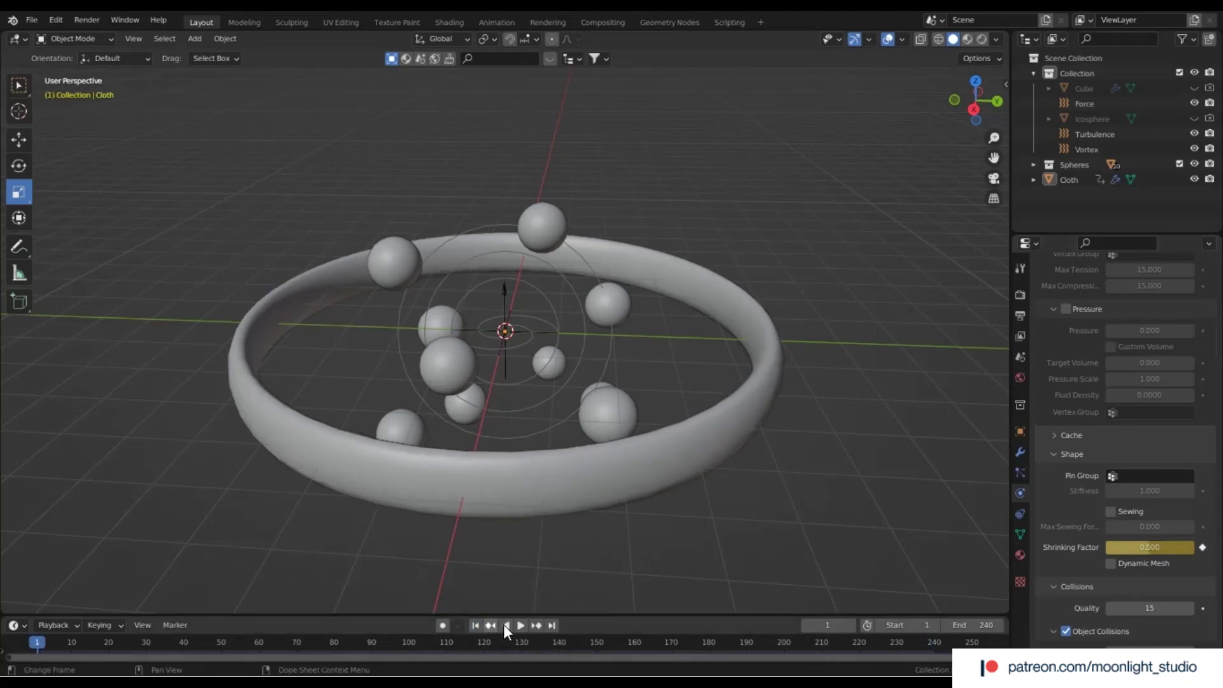
{"action": "left_click", "coordinate": [522, 626]}
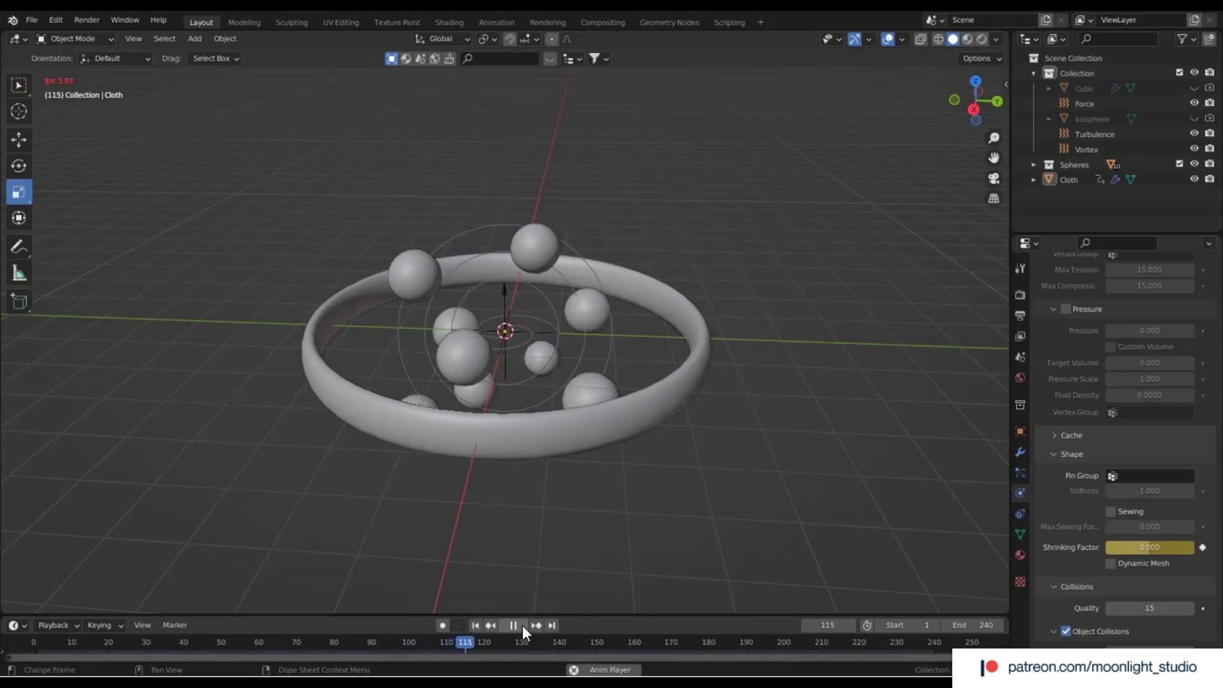
{"action": "left_click", "coordinate": [513, 625]}
{"action": "scroll", "coordinate": [560, 429], "scroll_direction": "up", "scroll_amount": 4}
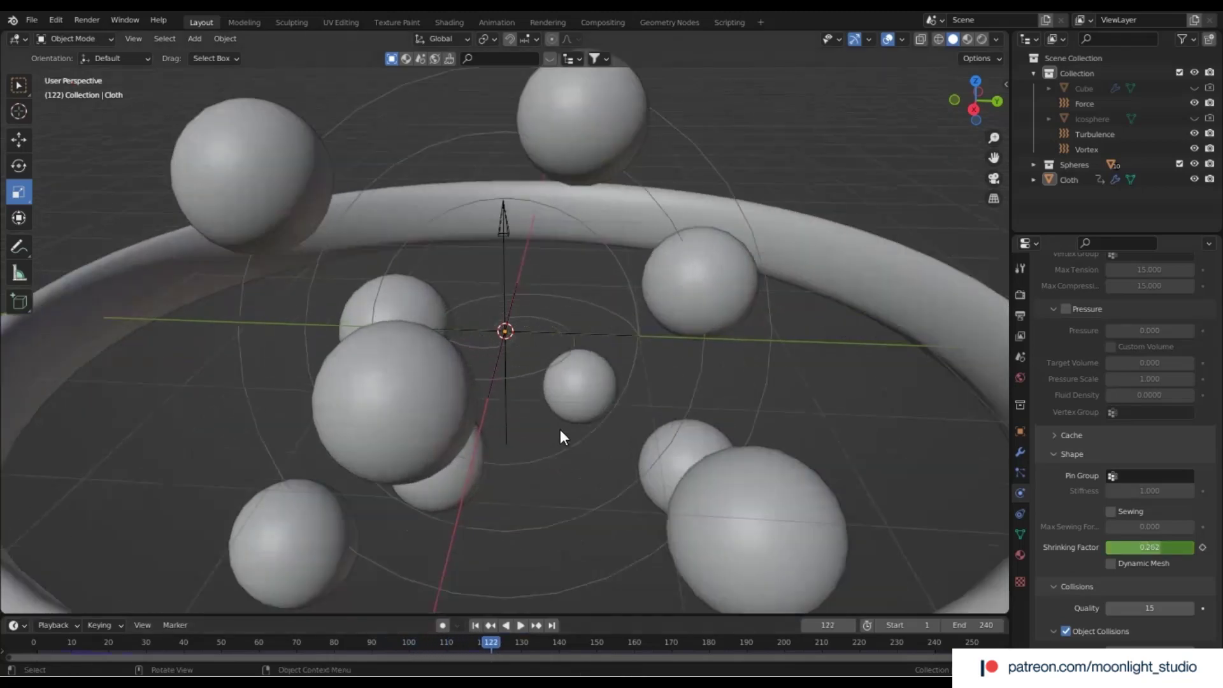
{"action": "scroll", "coordinate": [560, 430], "scroll_direction": "down", "scroll_amount": 1}
{"action": "left_click_drag", "start_coordinate": [980, 101], "coordinate": [980, 92]}
{"action": "left_click", "coordinate": [520, 629]}
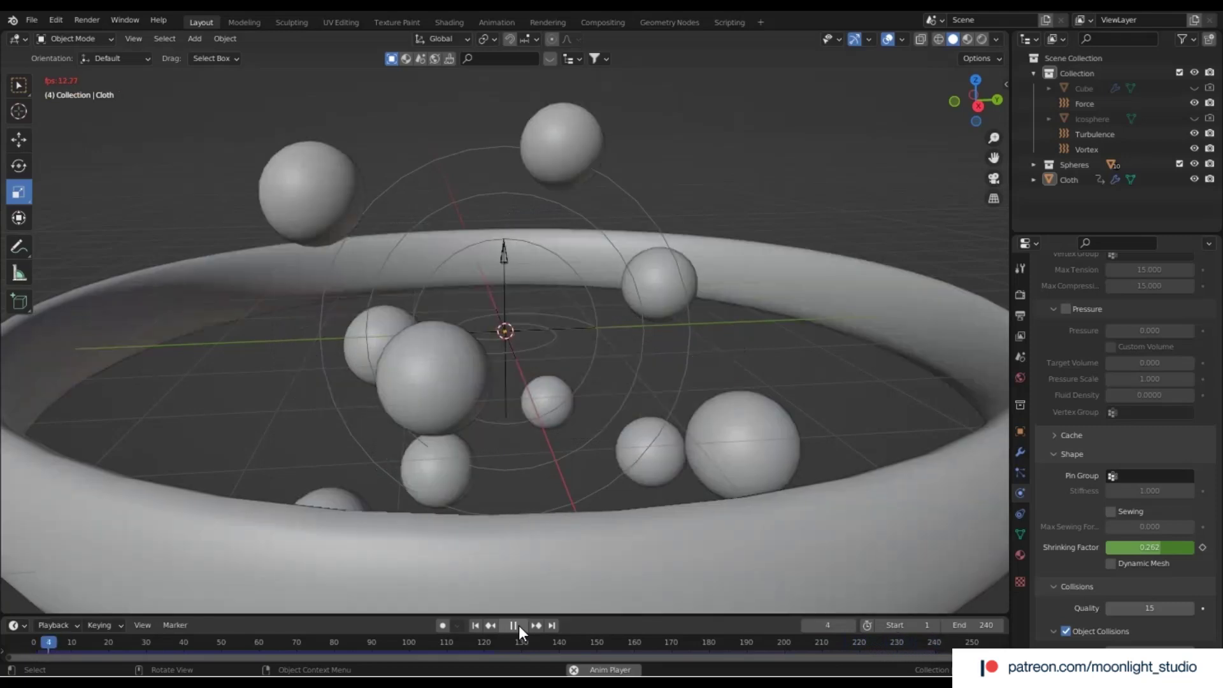
{"action": "left_click", "coordinate": [519, 629]}
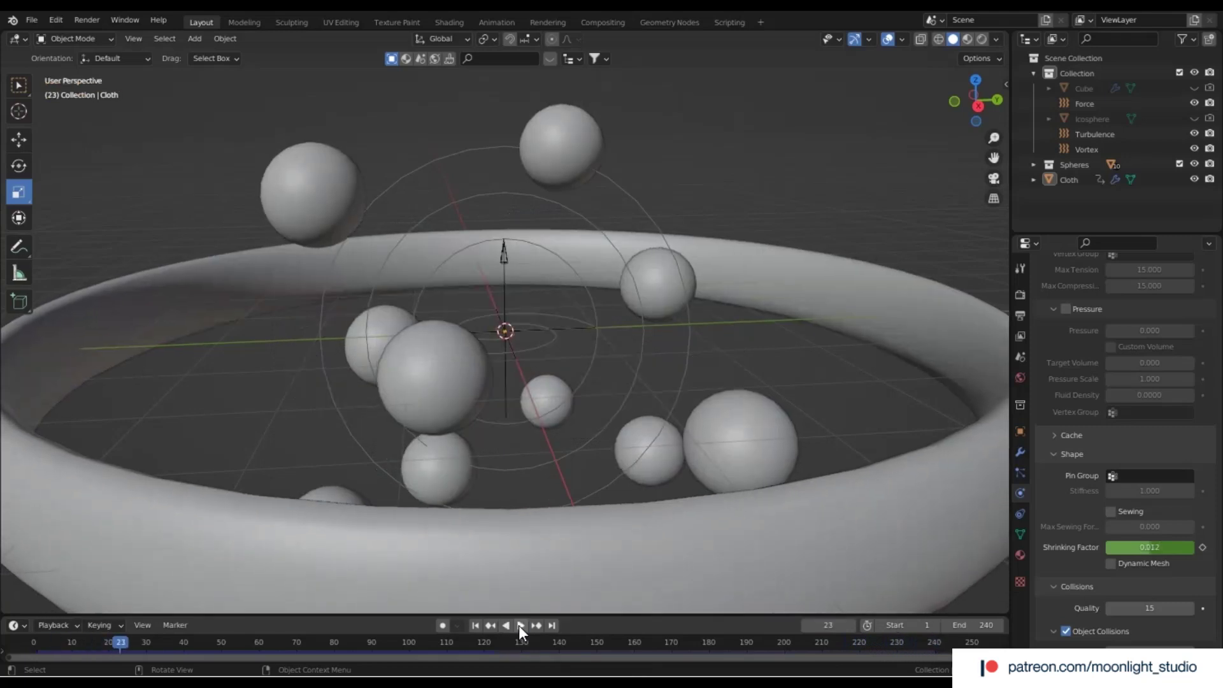
{"action": "left_click", "coordinate": [475, 626]}
Select the cloth ring and keyframe its Shrinking Factor at 0.634 on frame 241
{"action": "scroll", "coordinate": [651, 388], "scroll_direction": "down", "scroll_amount": 5}
{"action": "left_click", "coordinate": [651, 388]}
{"action": "scroll", "coordinate": [1064, 567], "scroll_direction": "down", "scroll_amount": 4}
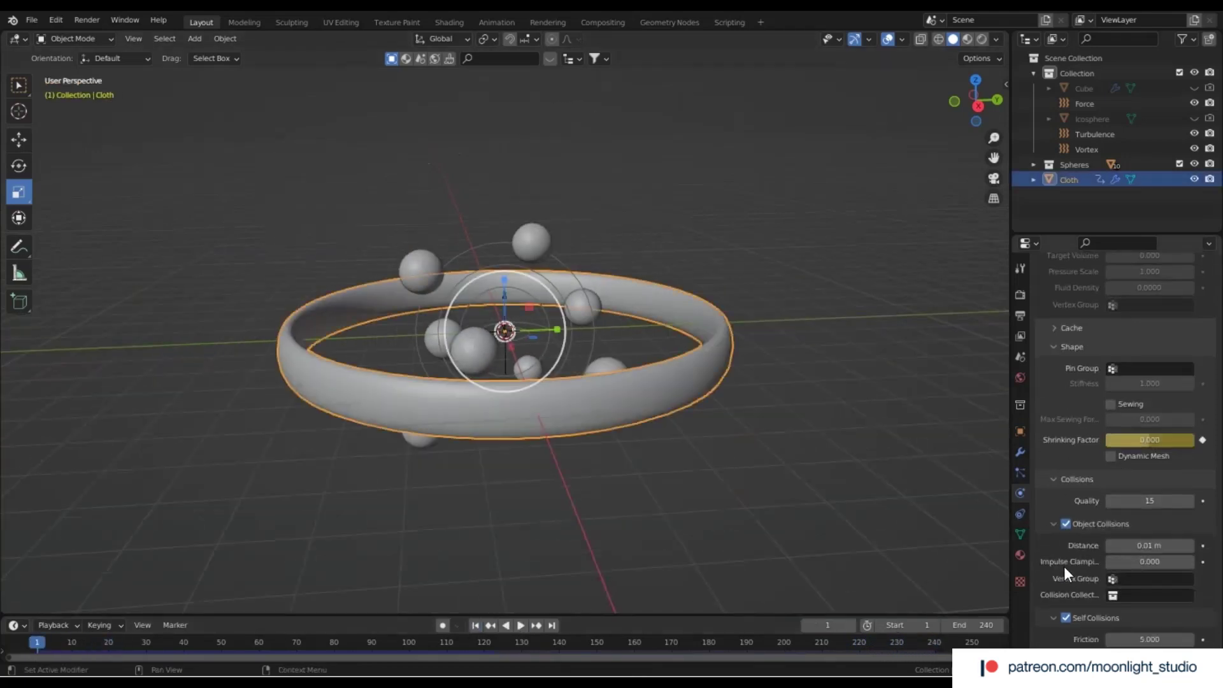
{"action": "scroll", "coordinate": [1064, 567], "scroll_direction": "down", "scroll_amount": 3}
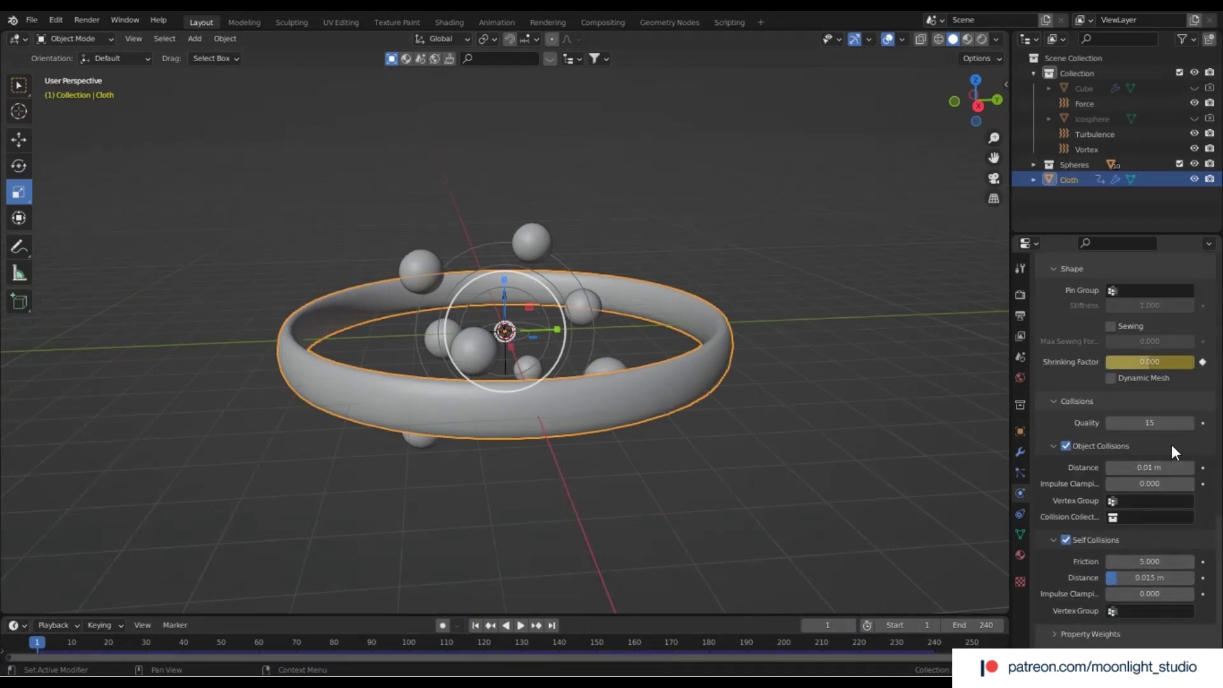
{"action": "left_click", "coordinate": [931, 645]}
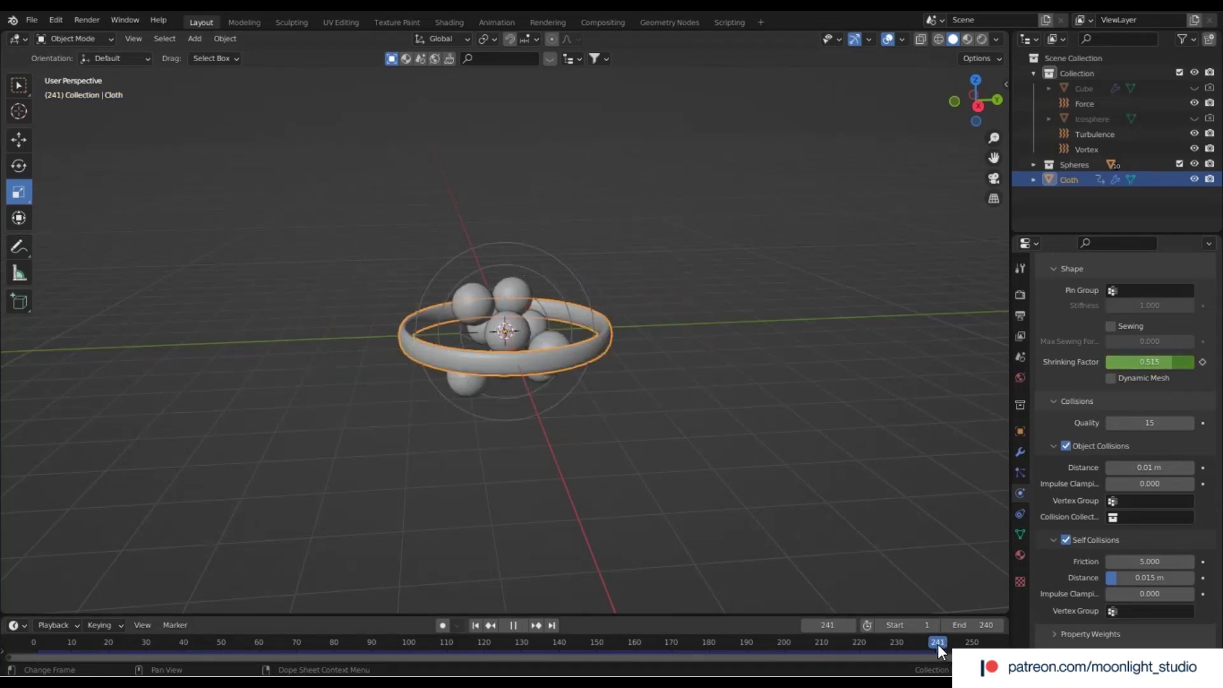
{"action": "key", "text": "space"}
{"action": "left_click_drag", "start_coordinate": [1150, 361], "coordinate": [1156, 361]}
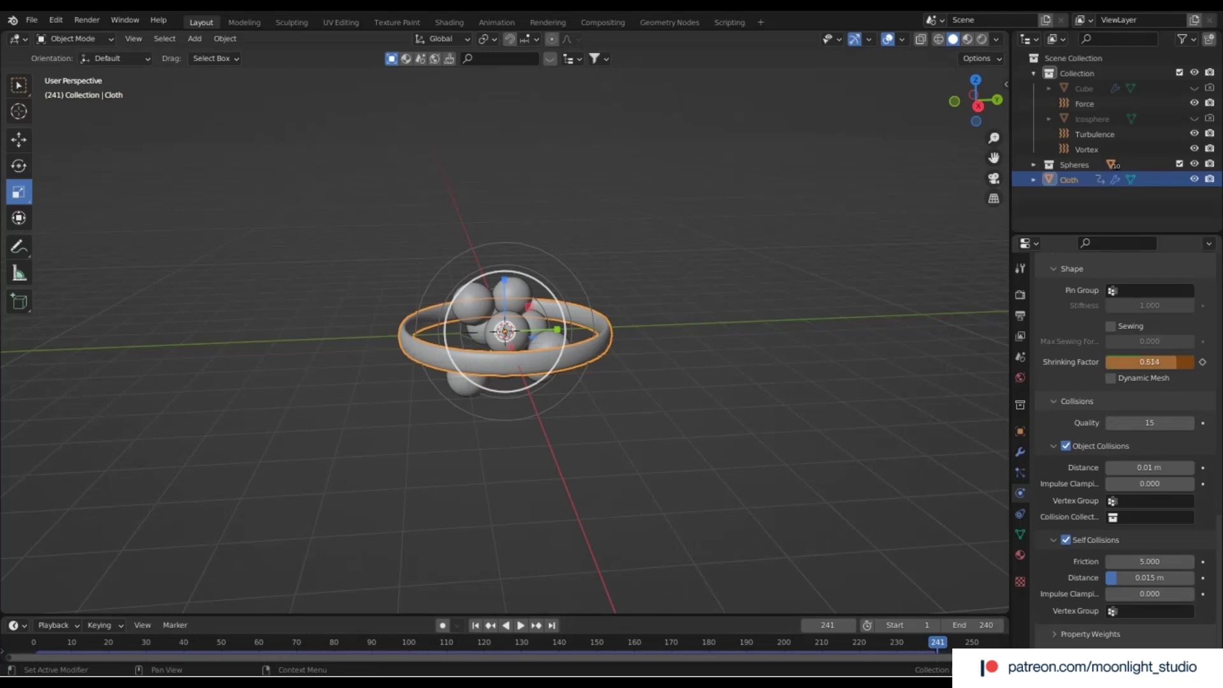
{"action": "left_click", "coordinate": [1201, 362]}
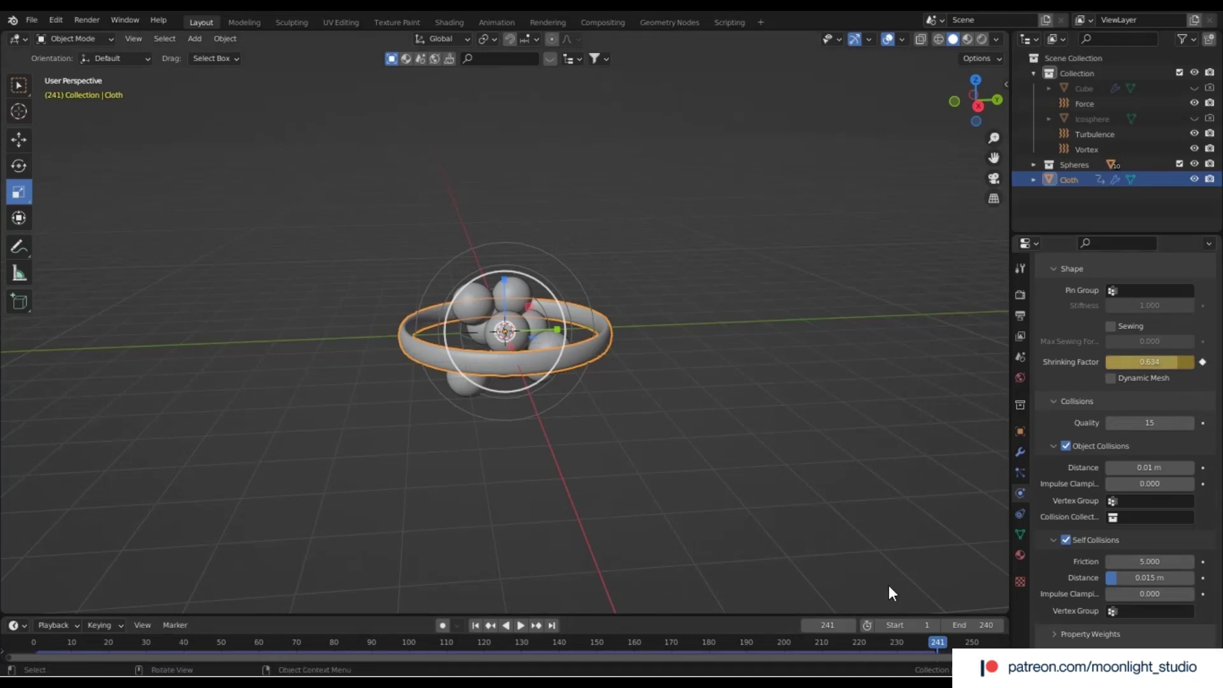
Play the simulation from the first frame with the cloth ring selected to check the shrinking, and return to the first frame
{"action": "left_click", "coordinate": [472, 624]}
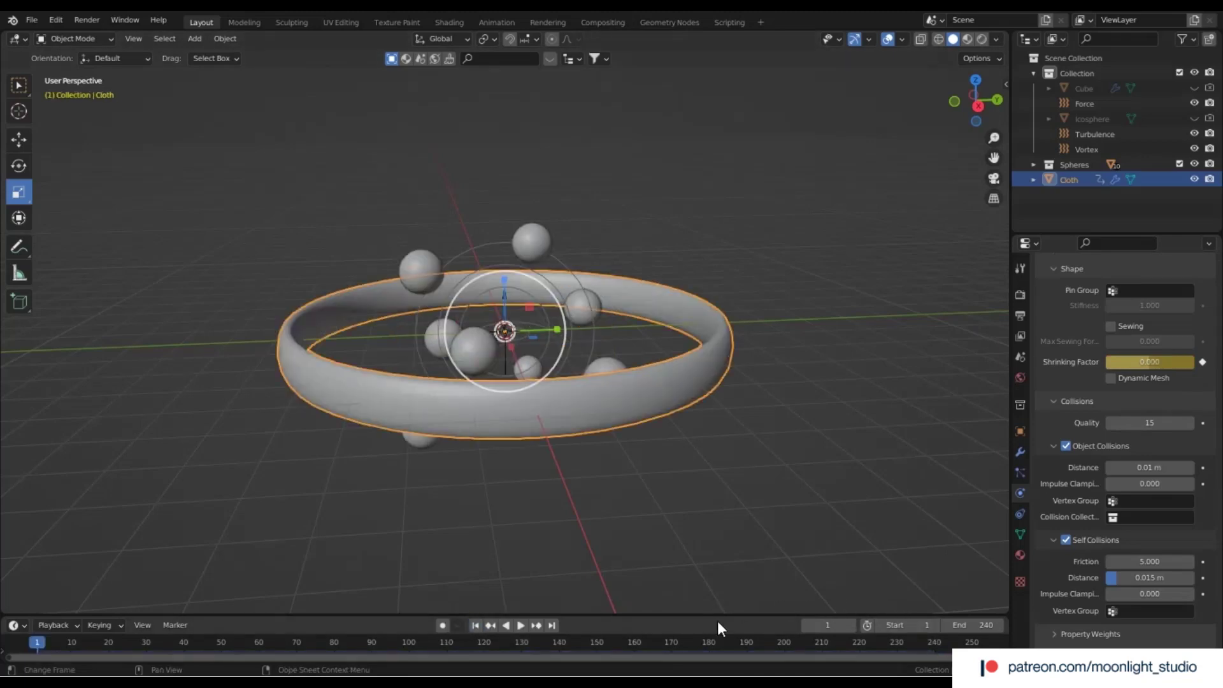
{"action": "left_click", "coordinate": [474, 328]}
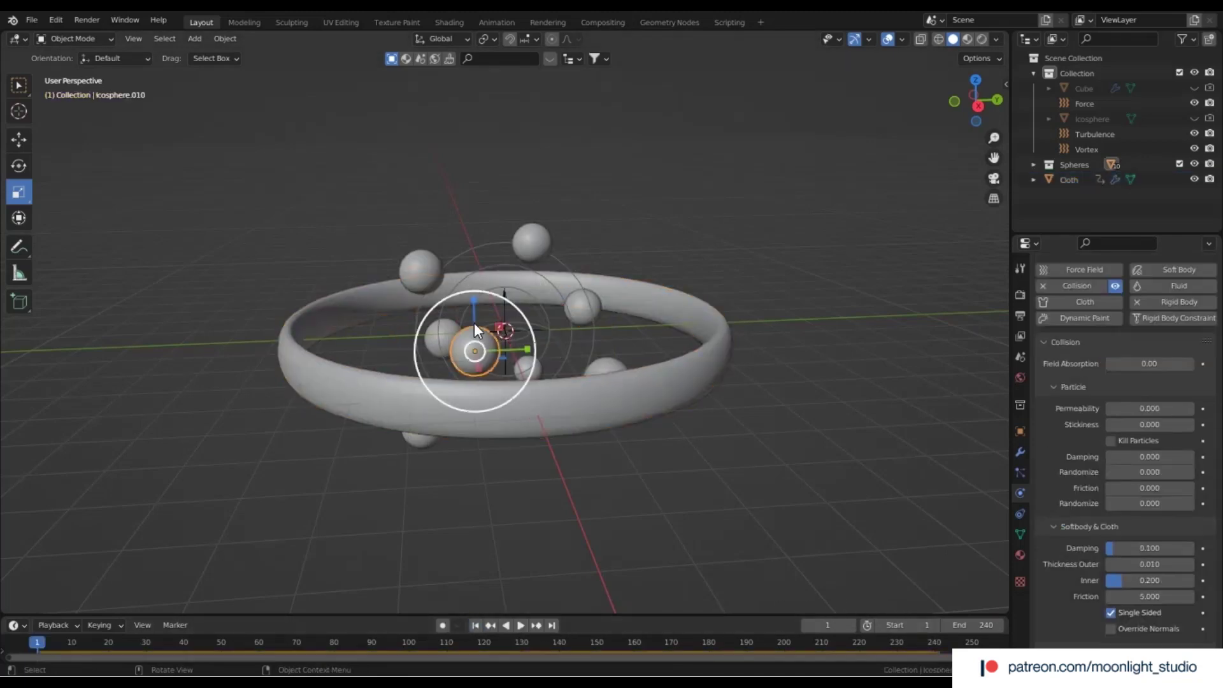
{"action": "left_click", "coordinate": [614, 353]}
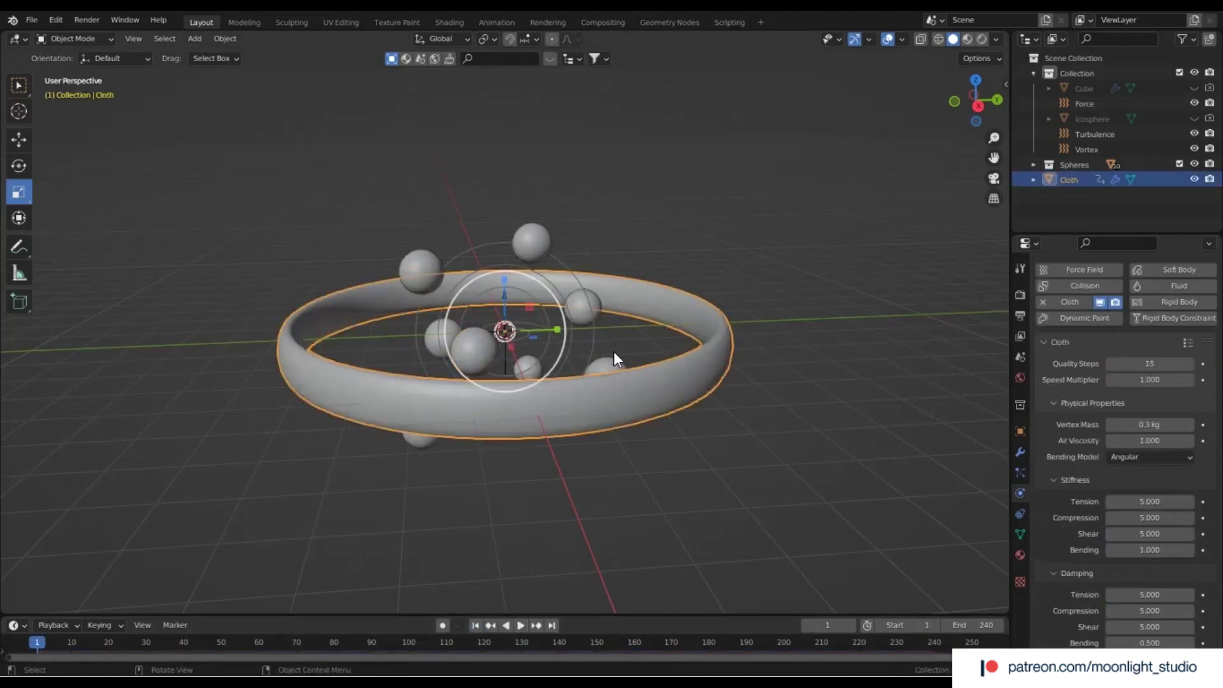
{"action": "left_click", "coordinate": [522, 625]}
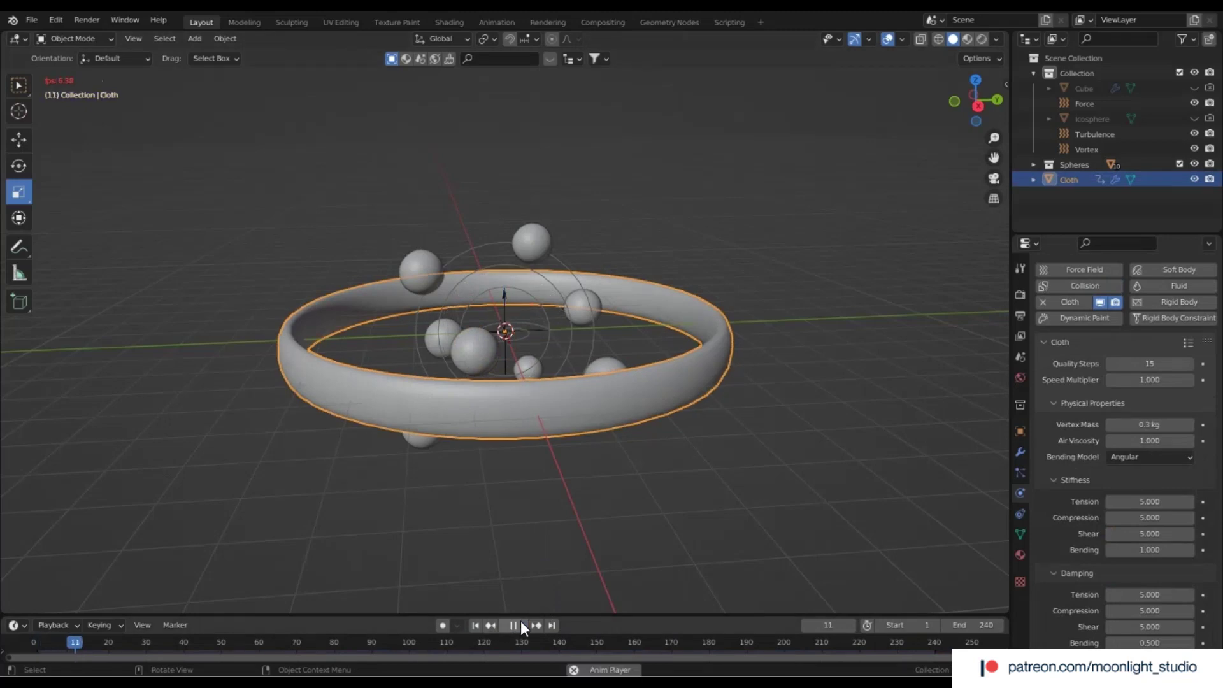
{"action": "scroll", "coordinate": [656, 431], "scroll_direction": "up", "scroll_amount": 2}
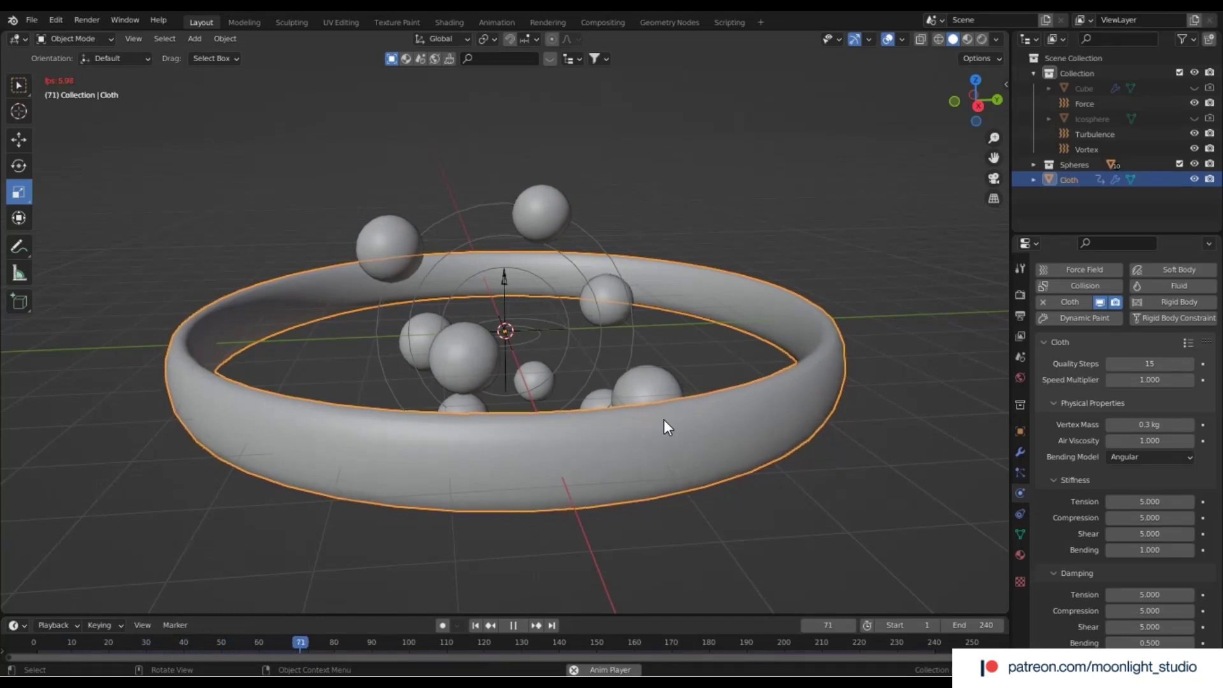
{"action": "left_click", "coordinate": [510, 622]}
{"action": "left_click", "coordinate": [484, 626]}
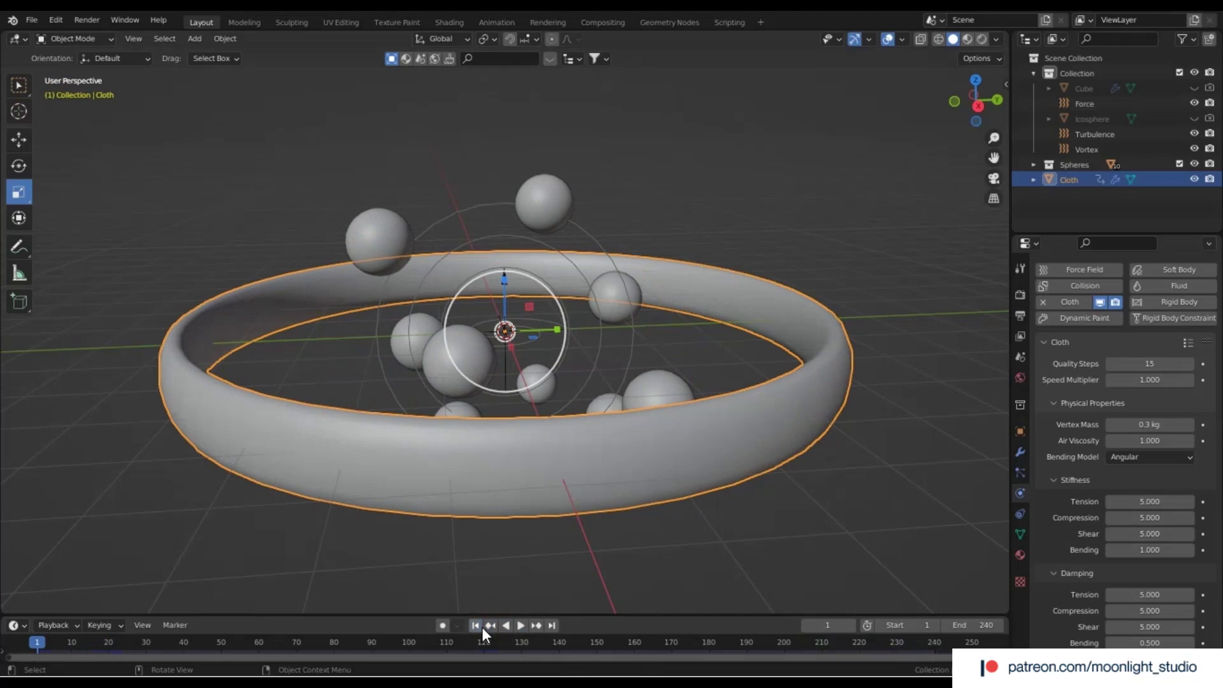
Keyframe the cloth's Shrinking Factor at 0.750 on frame 230 and return to the start of the timeline
{"action": "left_click", "coordinate": [896, 645]}
{"action": "scroll", "coordinate": [1072, 583], "scroll_direction": "down", "scroll_amount": 10}
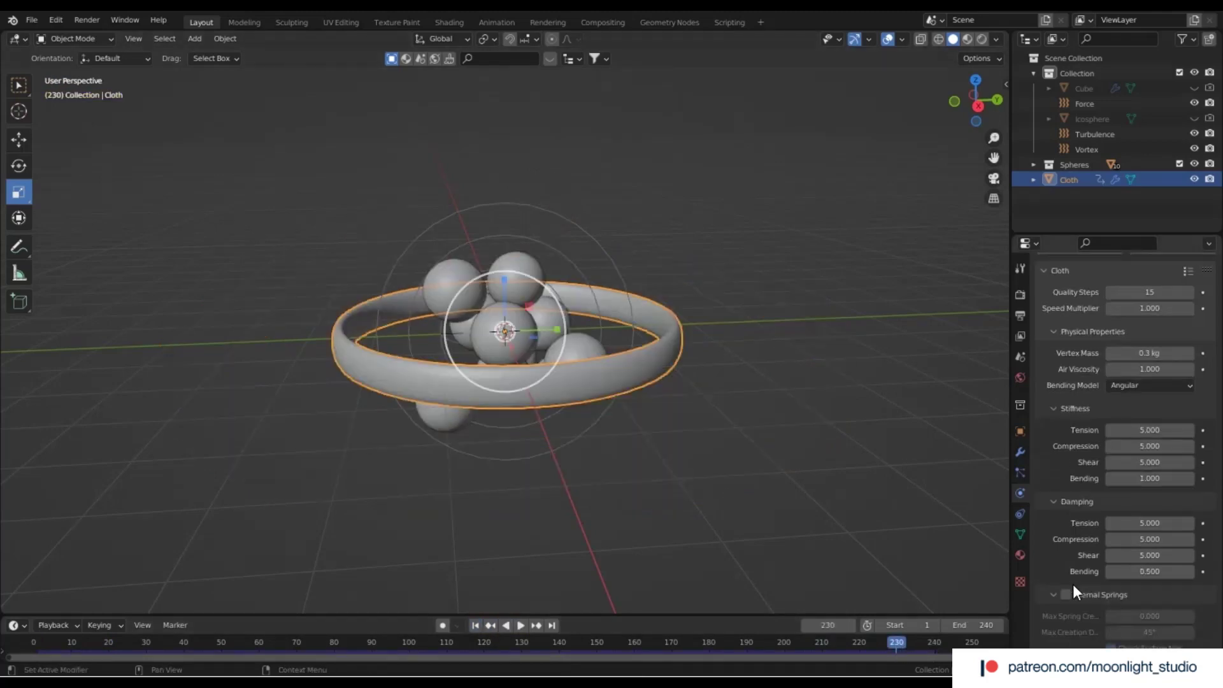
{"action": "scroll", "coordinate": [1088, 577], "scroll_direction": "down", "scroll_amount": 5}
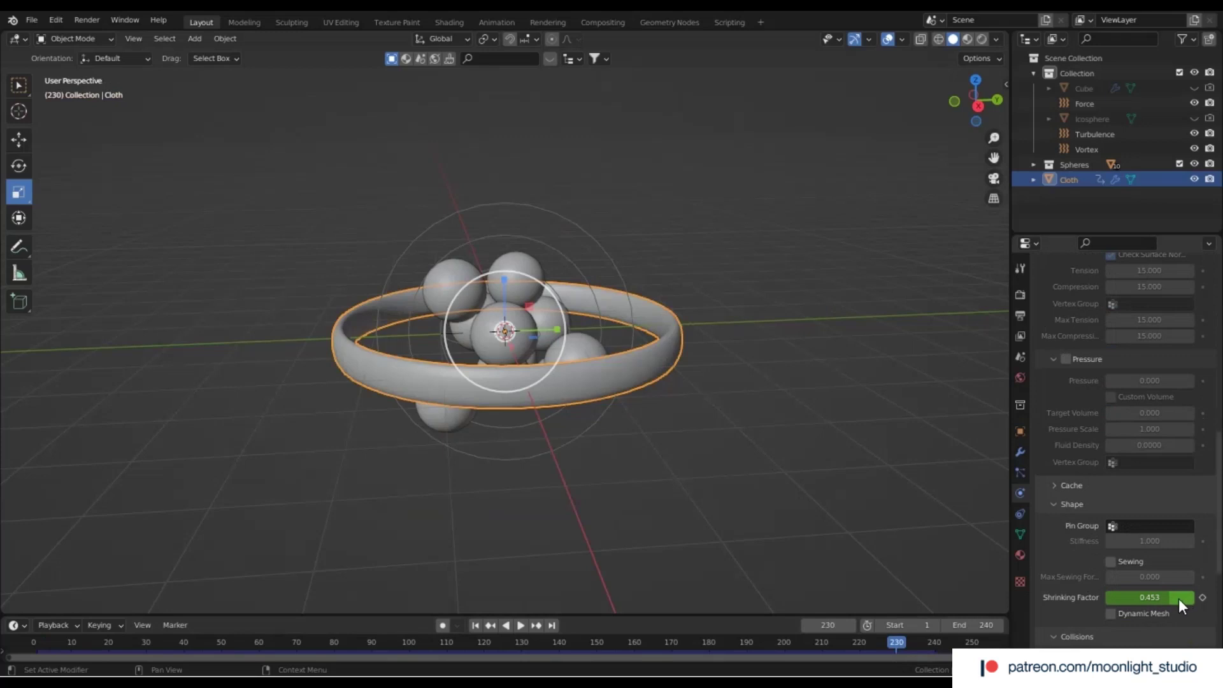
{"action": "left_click_drag", "start_coordinate": [1150, 597], "coordinate": [1171, 597]}
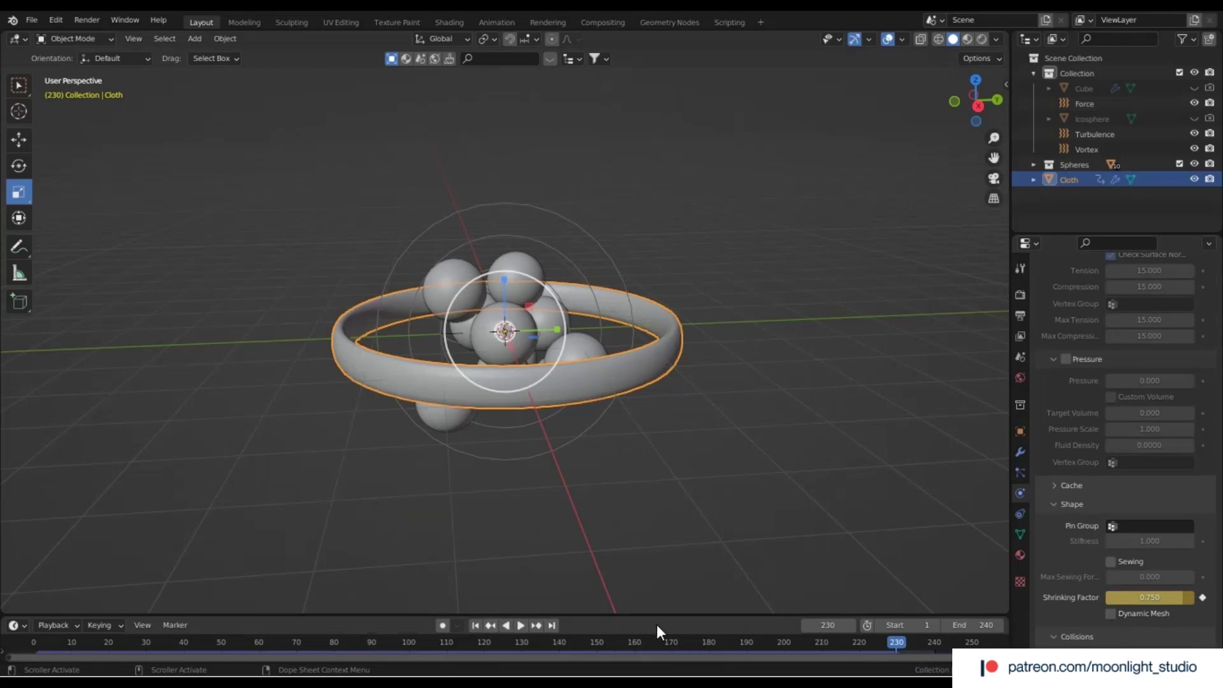
{"action": "left_click_drag", "start_coordinate": [866, 640], "coordinate": [25, 626]}
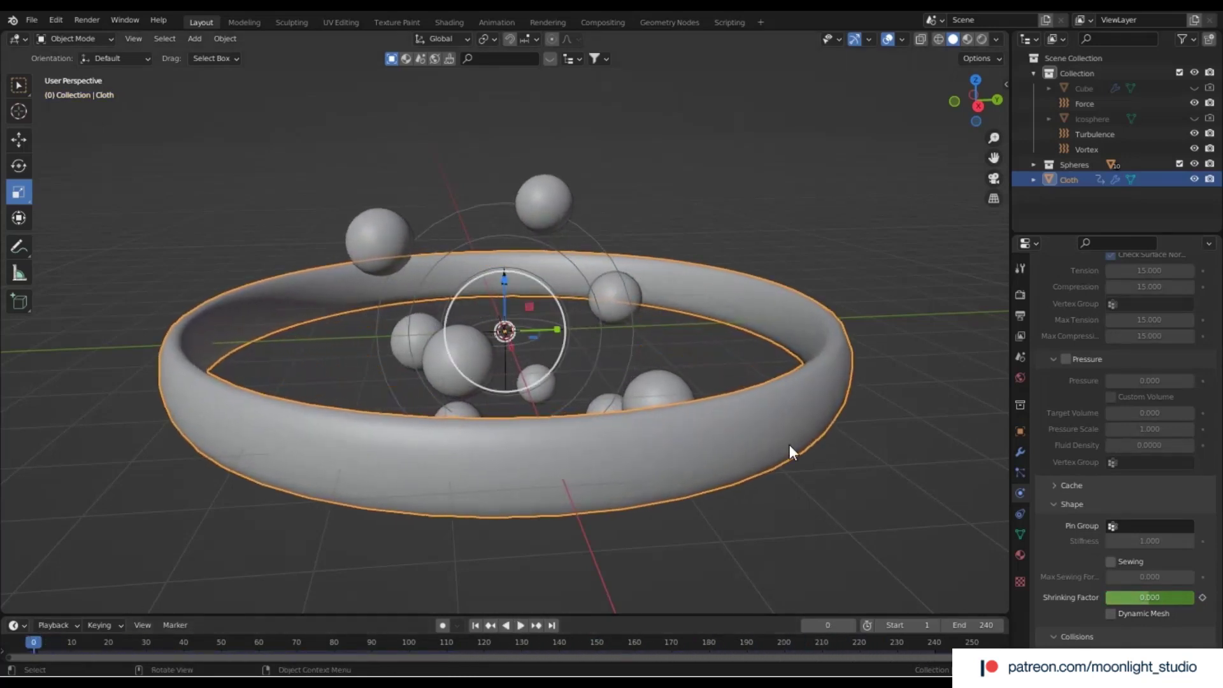
Set all of the cloth's Field Weights, including Gravity, Force, Vortex and Turbulence, to 0 and play the simulation
{"action": "scroll", "coordinate": [1088, 564], "scroll_direction": "down", "scroll_amount": 7}
{"action": "scroll", "coordinate": [1121, 573], "scroll_direction": "down", "scroll_amount": 8}
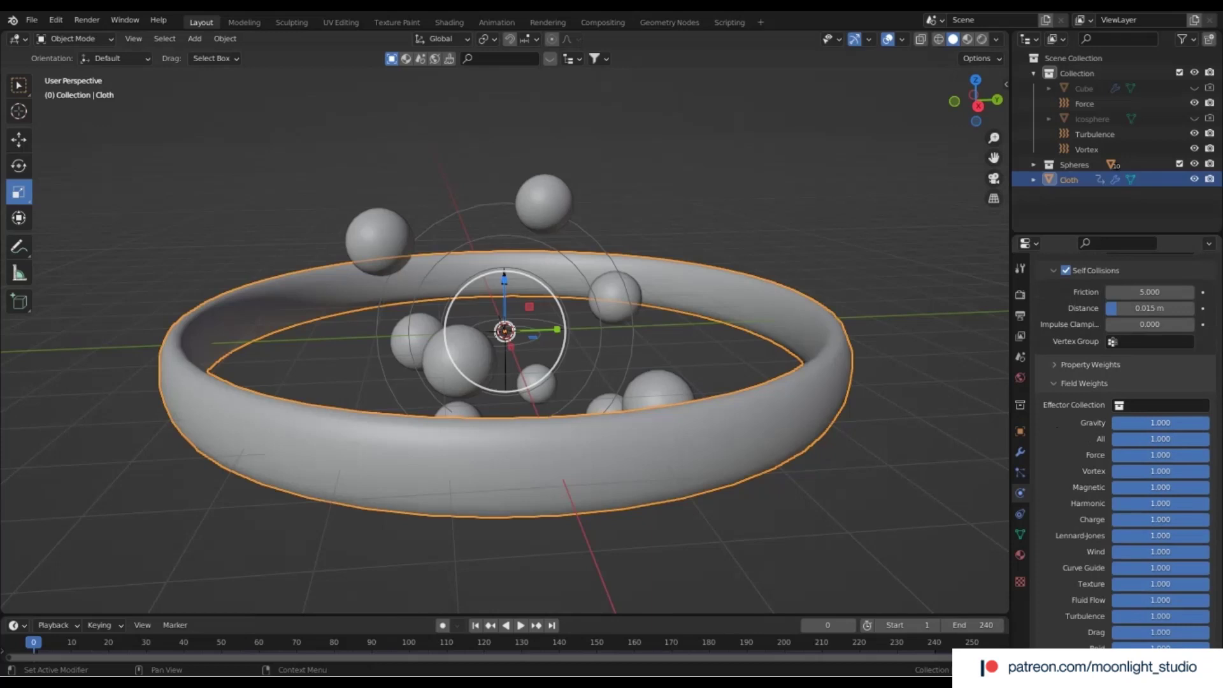
{"action": "left_click_drag", "start_coordinate": [1161, 422], "coordinate": [1161, 632]}
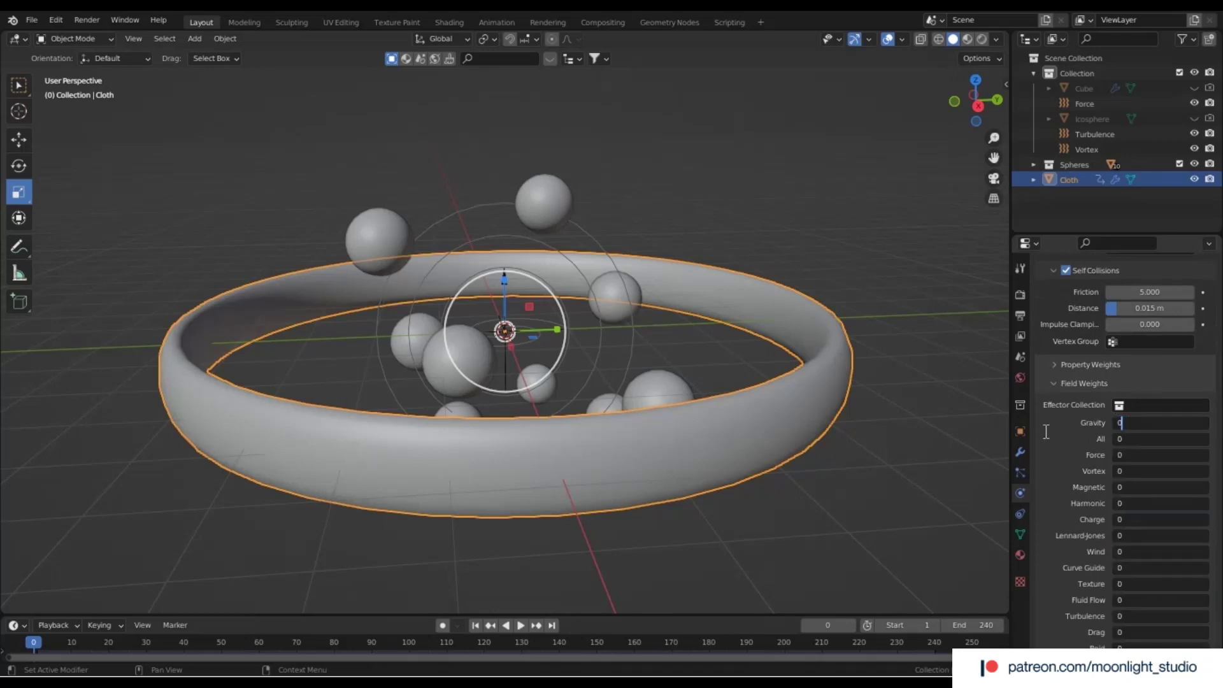
{"action": "key", "text": "Return"}
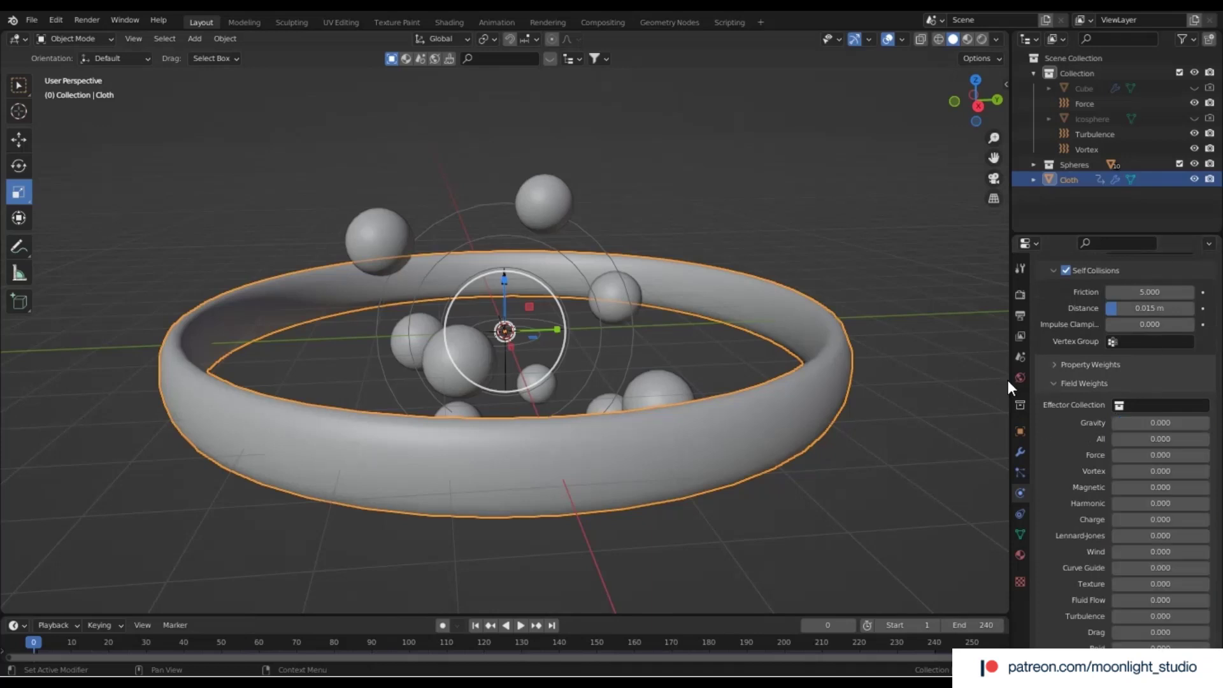
{"action": "left_click", "coordinate": [519, 619]}
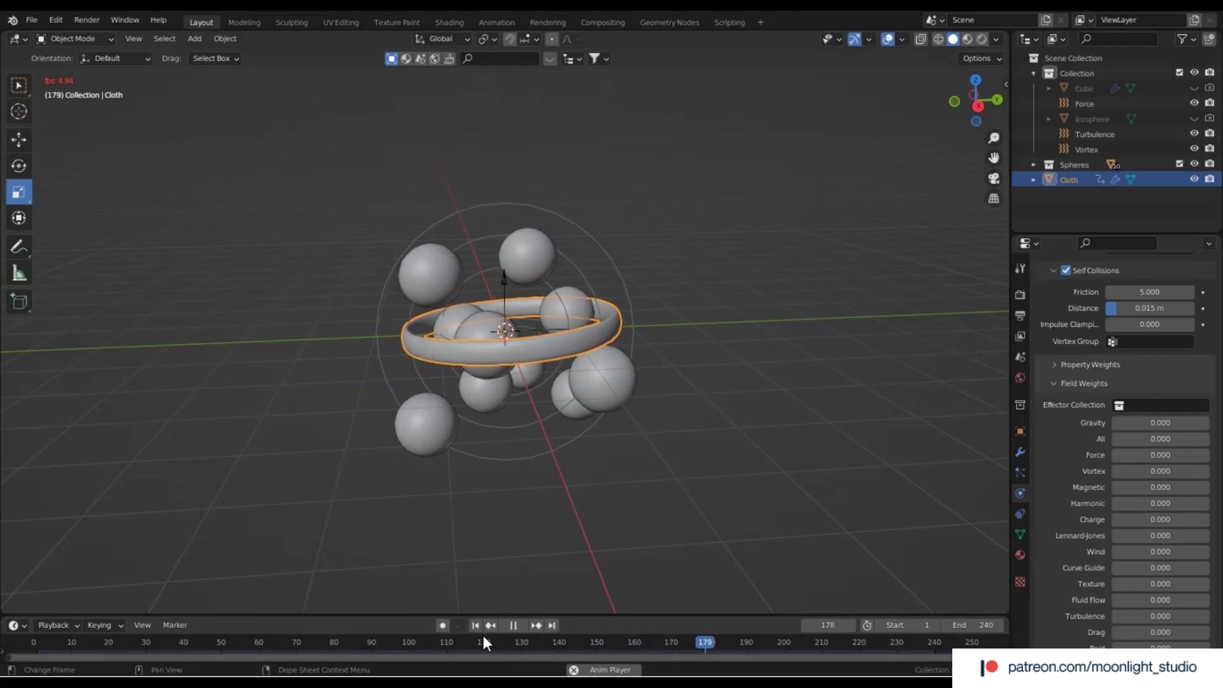
{"action": "key", "text": "Escape"}
Scale the cloth ring down along the Z axis to make it flatter, undoing the extra scaling
{"action": "middle_click_drag", "start_coordinate": [484, 357], "coordinate": [529, 297]}
{"action": "left_click_drag", "start_coordinate": [503, 281], "coordinate": [503, 298]}
{"action": "left_click_drag", "start_coordinate": [540, 347], "coordinate": [546, 344]}
{"action": "key", "text": "ctrl+z"}
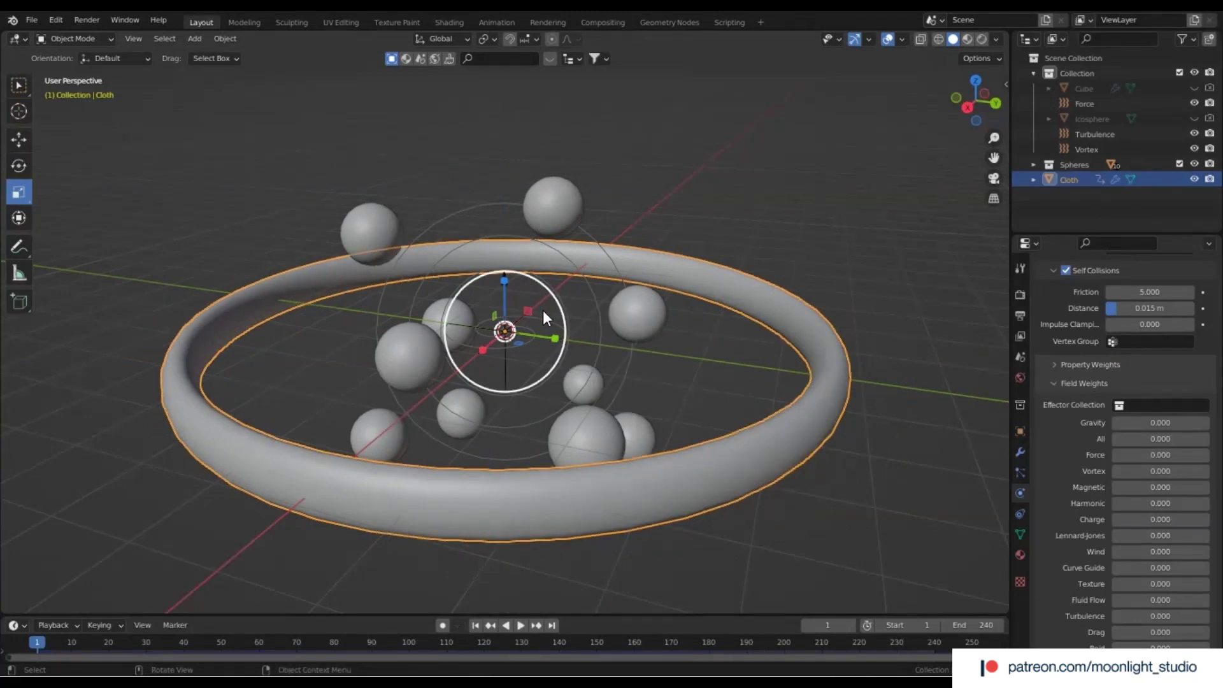
Keyframe the cloth's Shrinking Factor at 0.800 on frame 240 and briefly preview the simulation from the first frame
{"action": "scroll", "coordinate": [1121, 446], "scroll_direction": "up", "scroll_amount": 10}
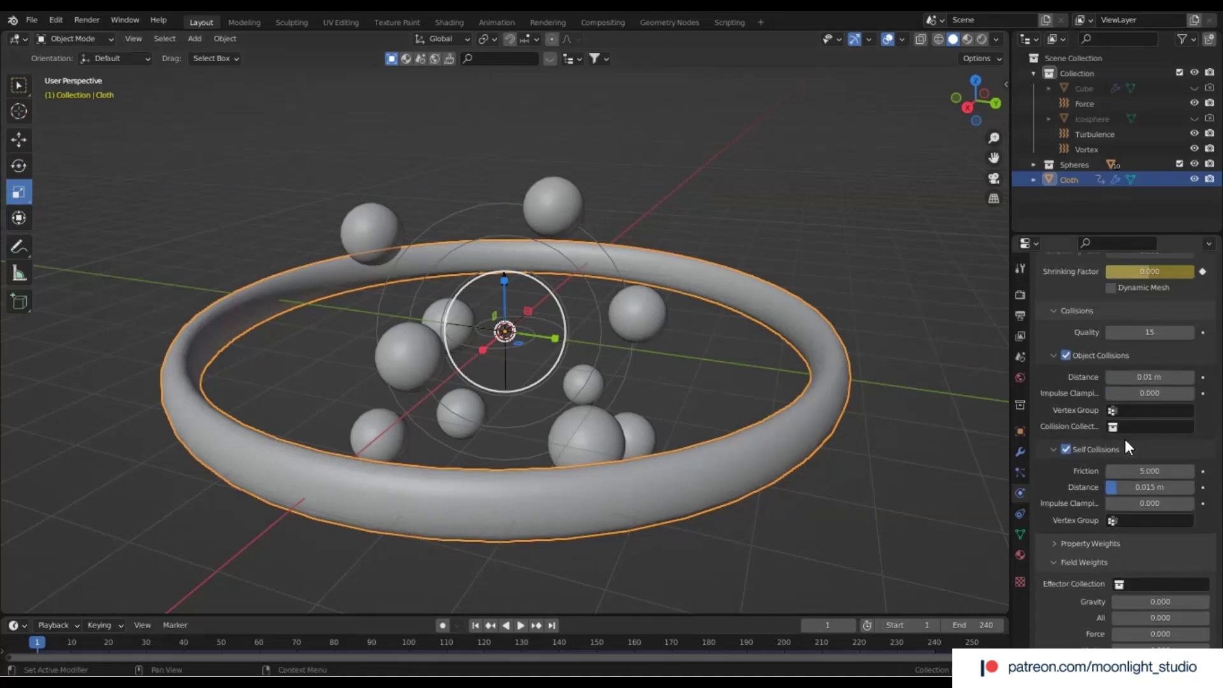
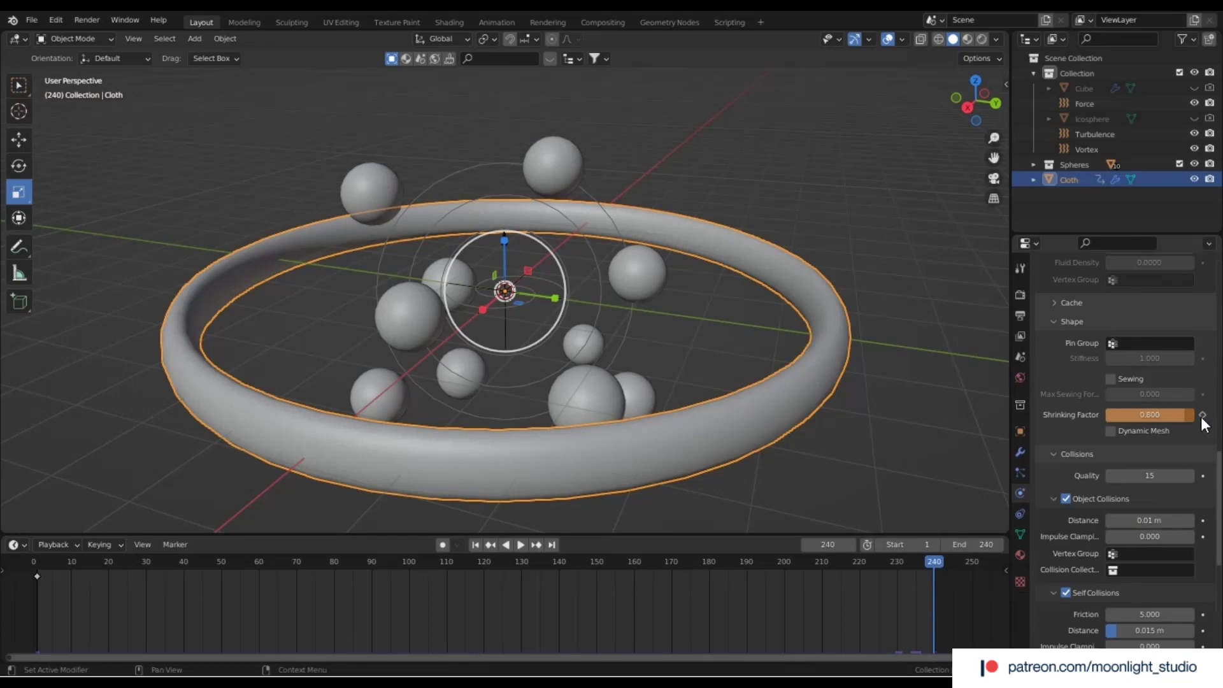
{"action": "left_click", "coordinate": [481, 545]}
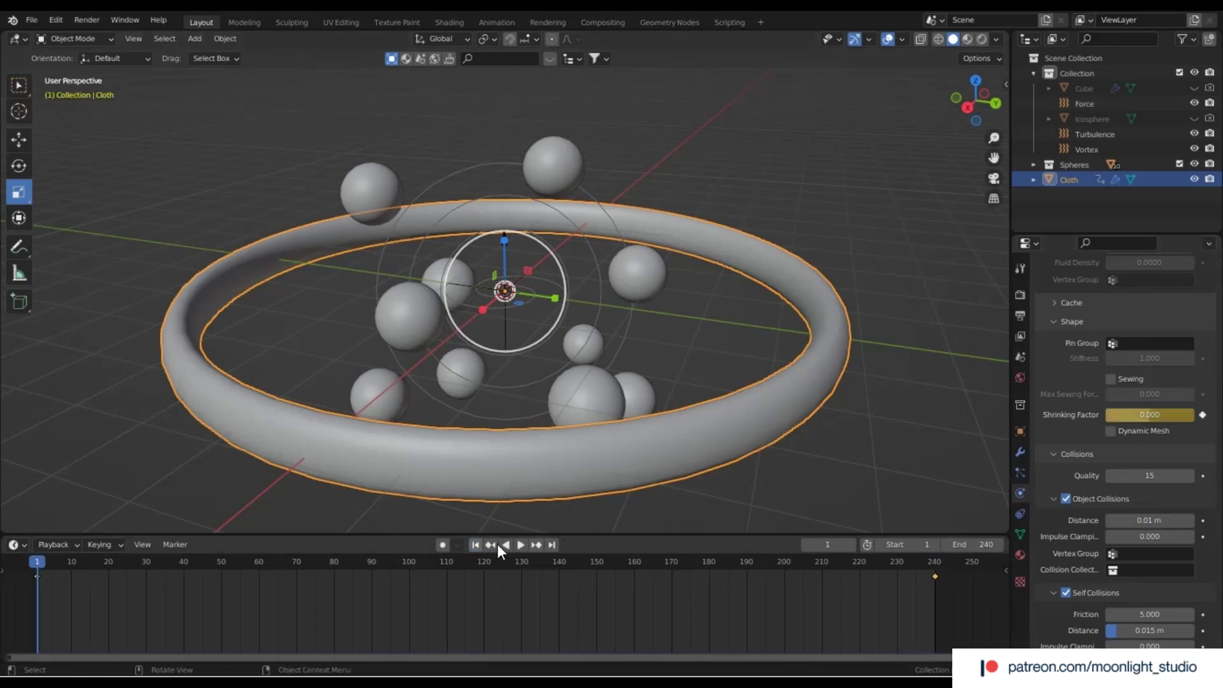
{"action": "left_click", "coordinate": [519, 544]}
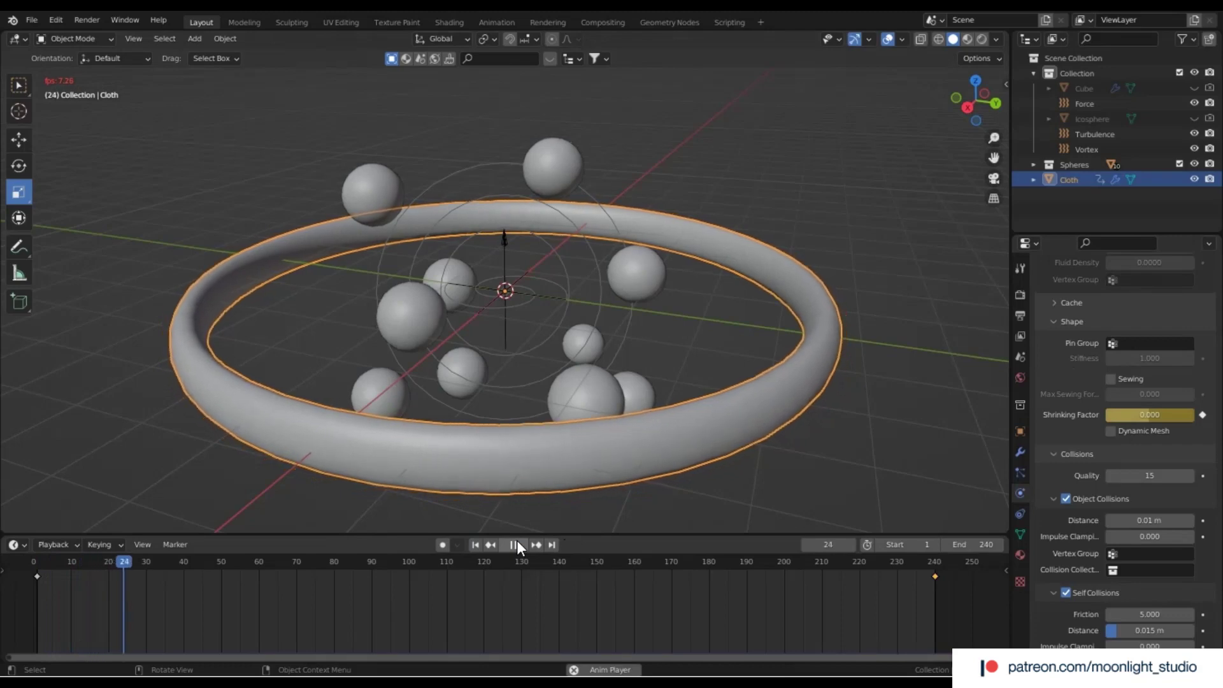
{"action": "left_click", "coordinate": [513, 545]}
{"action": "left_click", "coordinate": [483, 549]}
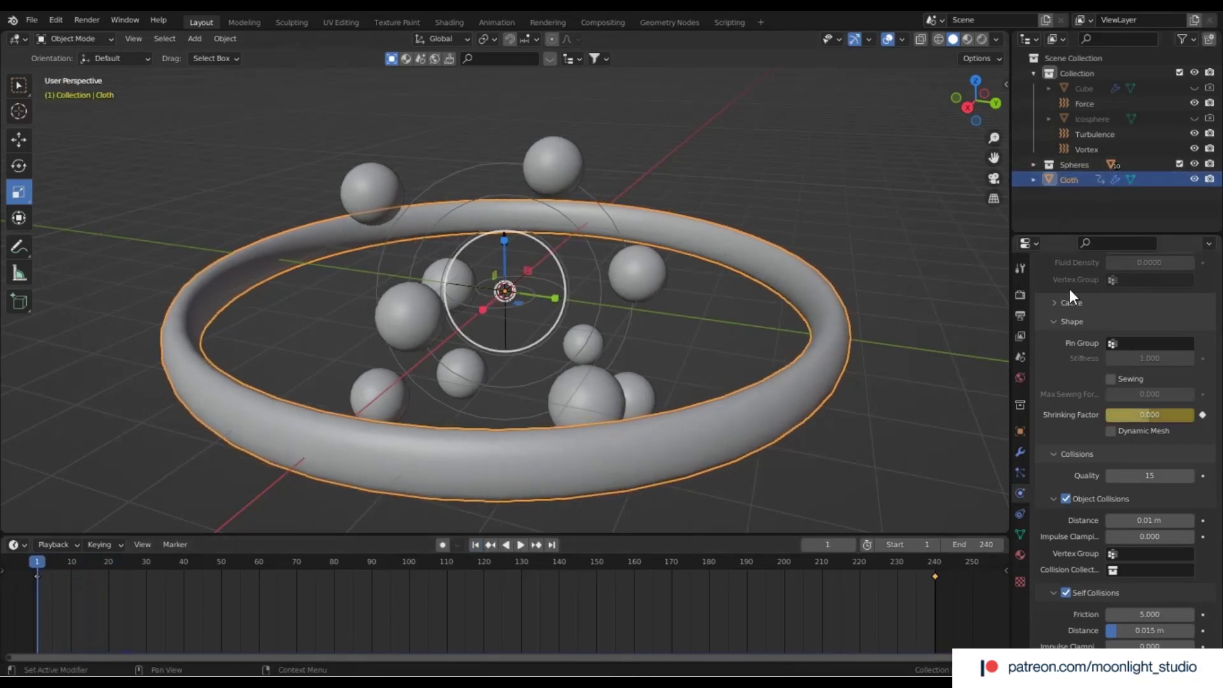
Delete the Vortex and Turbulence force fields from the scene
{"action": "scroll", "coordinate": [1080, 347], "scroll_direction": "up", "scroll_amount": 15}
{"action": "left_click", "coordinate": [1102, 148]}
{"action": "left_click", "coordinate": [1106, 135], "text": "ctrl"}
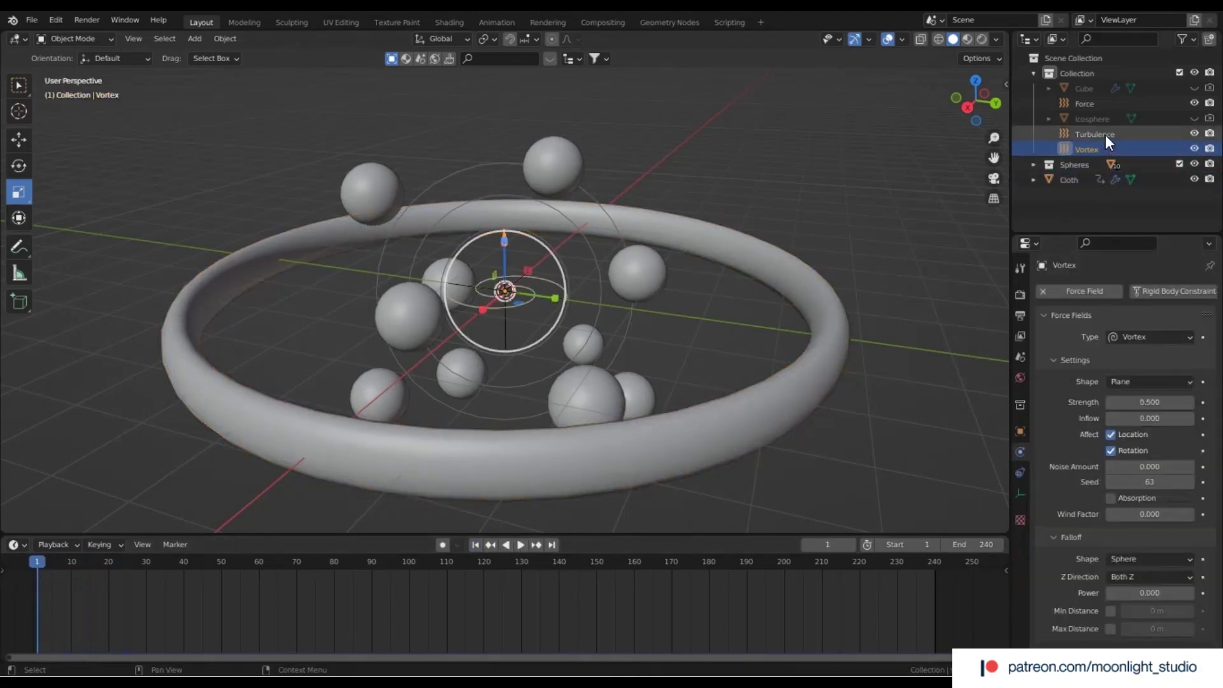
{"action": "key", "text": "x"}
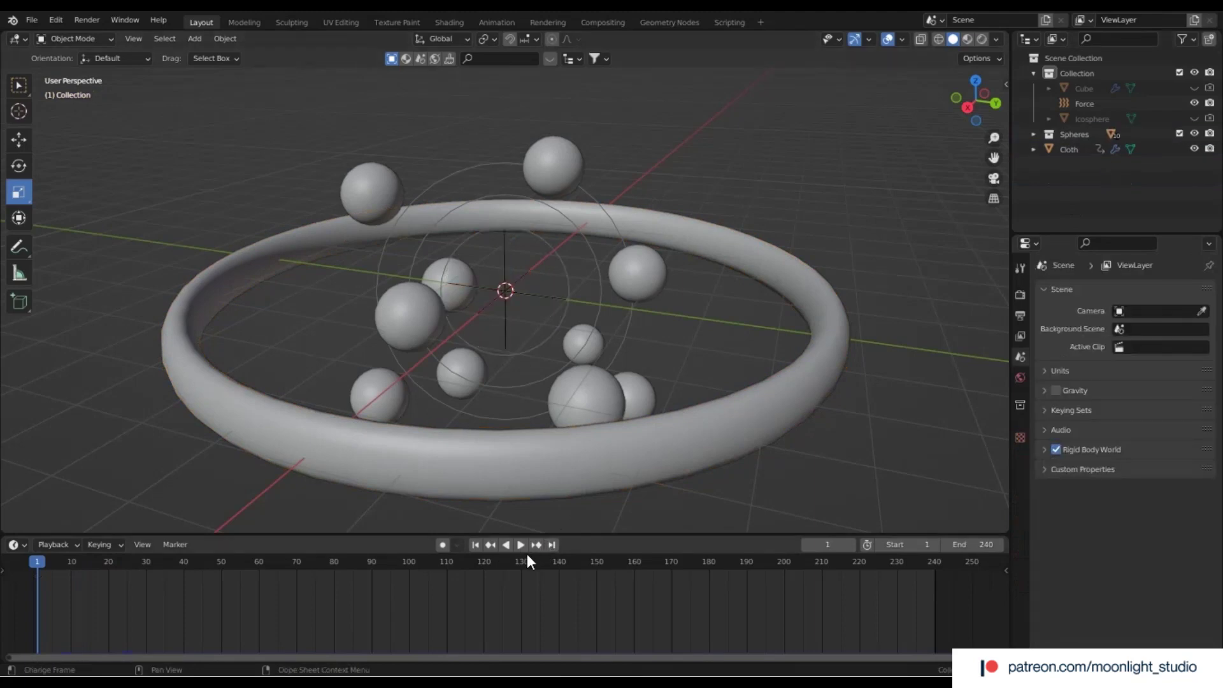
Set the Force field's Strength to -20 at the first frame
{"action": "left_click", "coordinate": [1087, 101]}
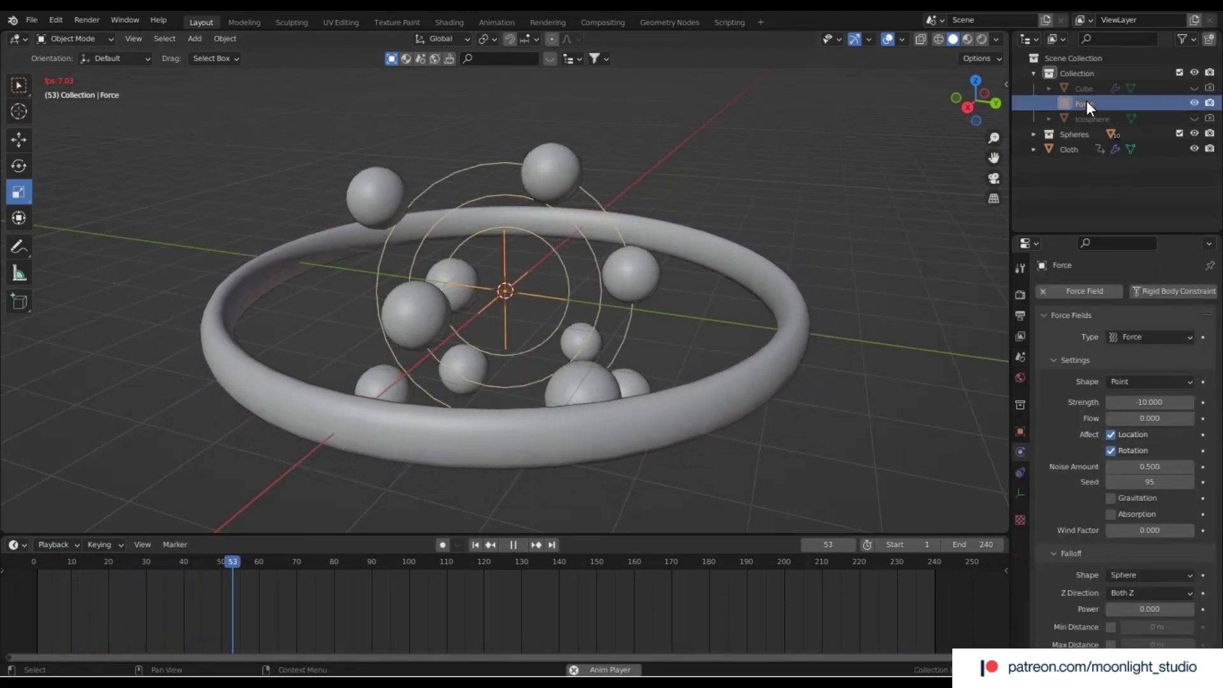
{"action": "left_click", "coordinate": [513, 545]}
{"action": "left_click", "coordinate": [477, 545]}
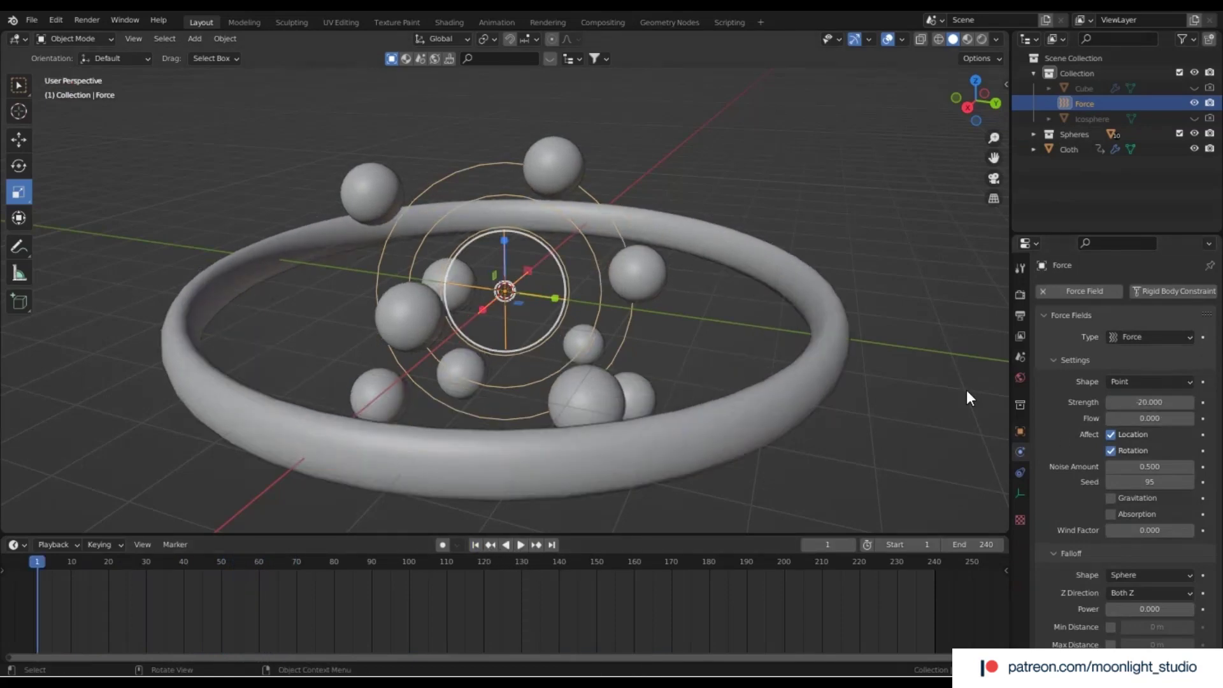
Play the simulation to about frame 209 and examine up close how the ring wraps around the spheres
{"action": "left_click", "coordinate": [520, 545]}
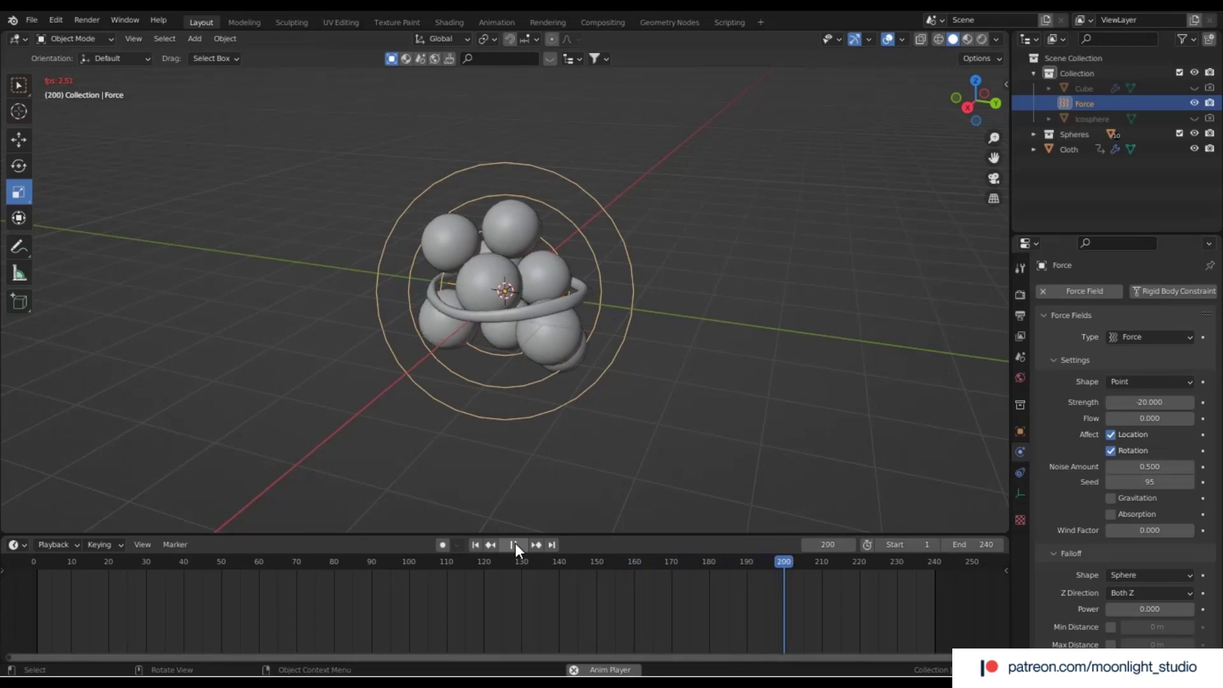
{"action": "left_click", "coordinate": [514, 545]}
{"action": "scroll", "coordinate": [549, 345], "scroll_direction": "up", "scroll_amount": 5}
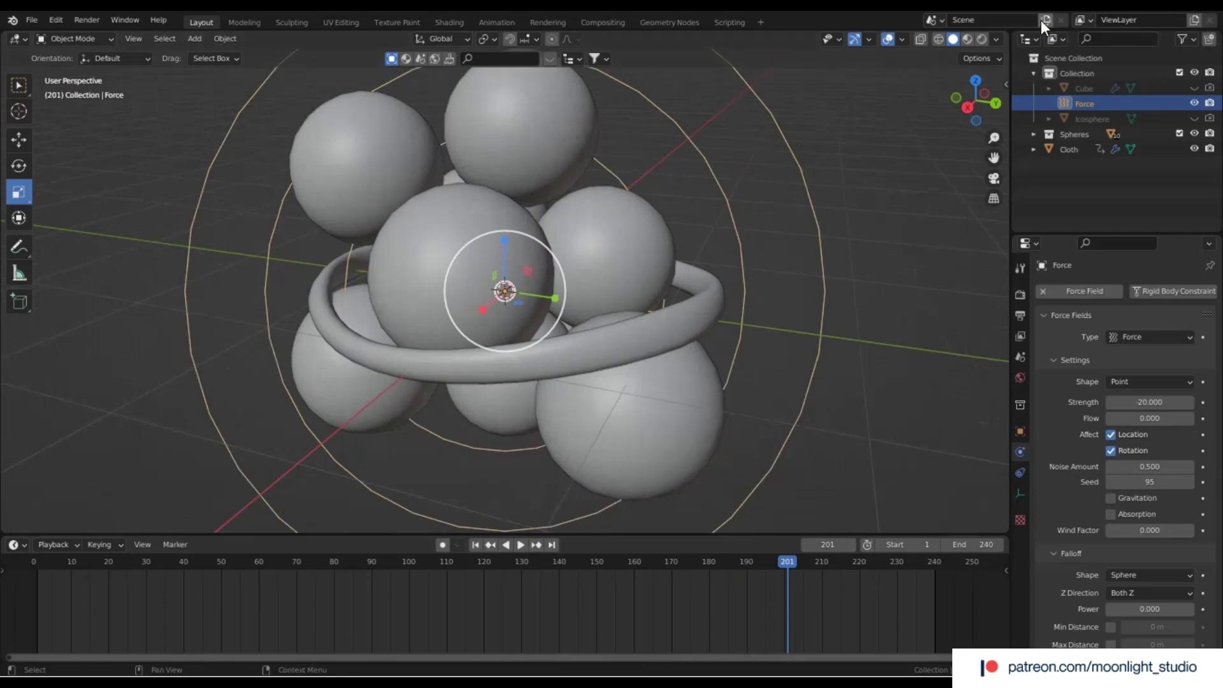
{"action": "middle_click_drag", "start_coordinate": [758, 344], "coordinate": [764, 382]}
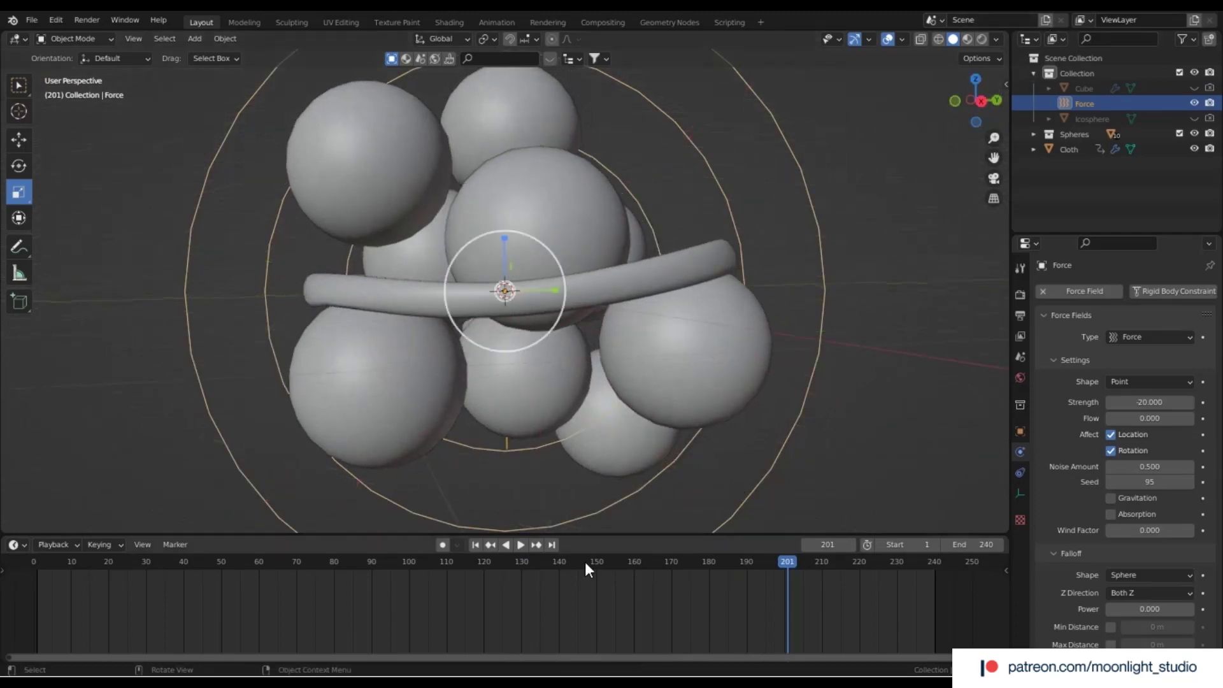
{"action": "left_click", "coordinate": [523, 545]}
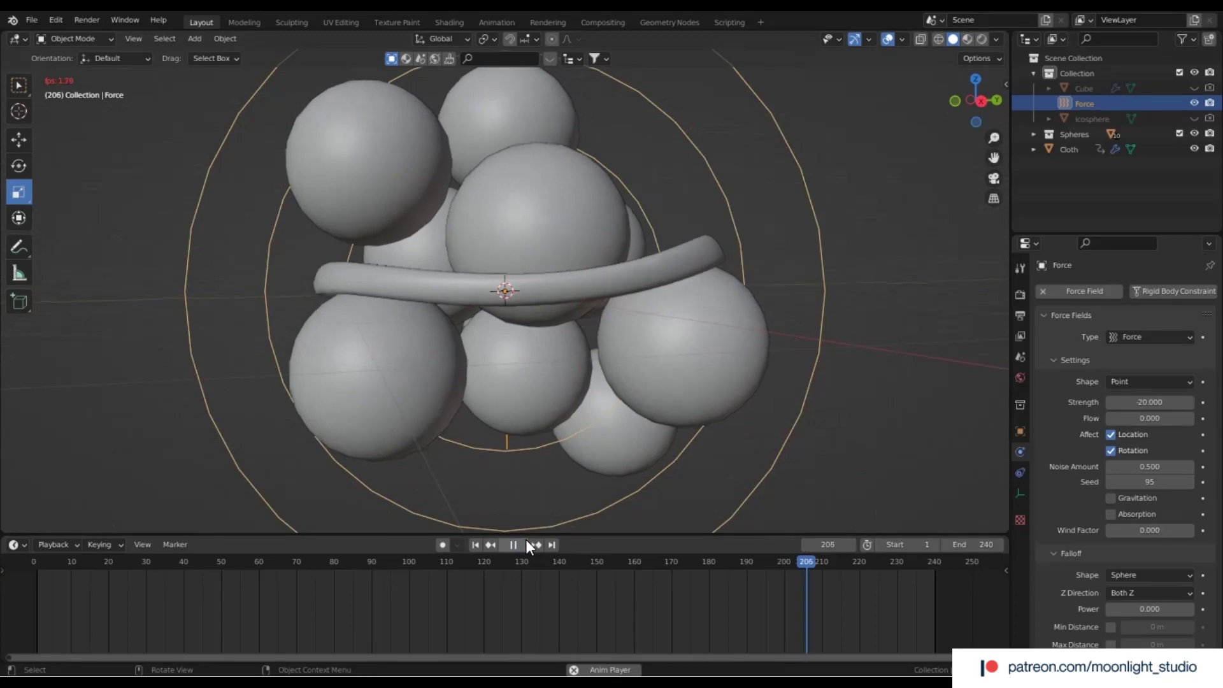
{"action": "left_click", "coordinate": [518, 545]}
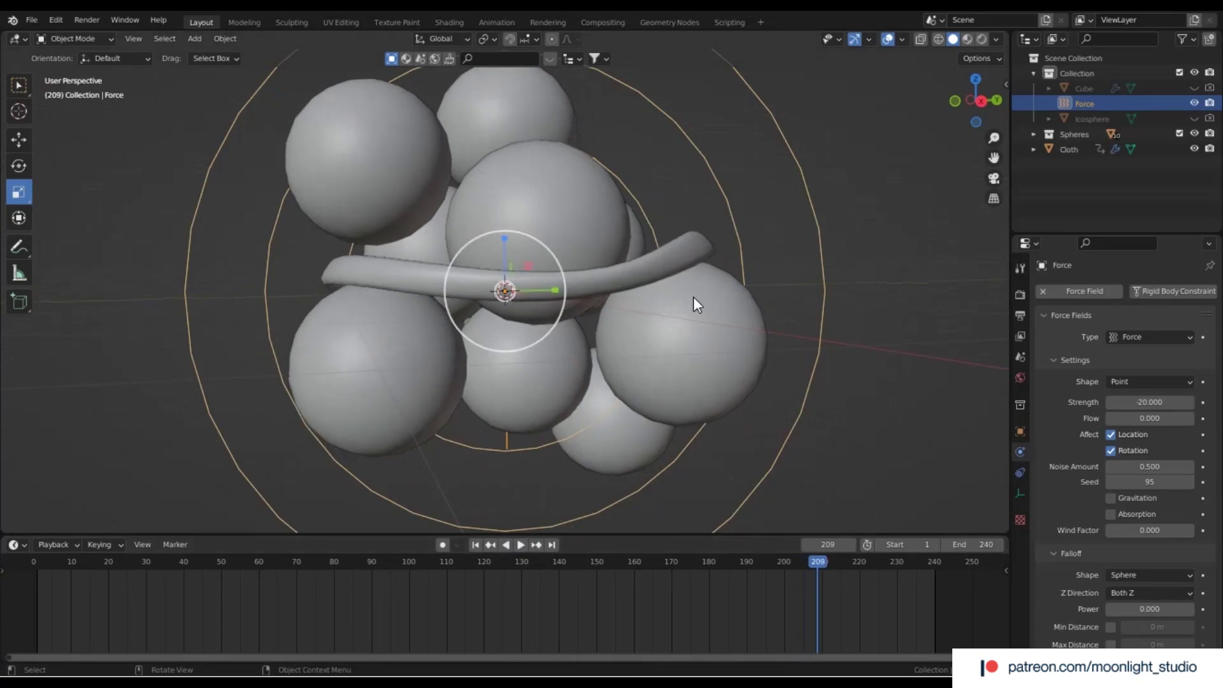
Add a Subdivision Surface modifier to the cloth ring with Levels Viewport set to 2
{"action": "left_click", "coordinate": [695, 252]}
{"action": "left_click", "coordinate": [1020, 453]}
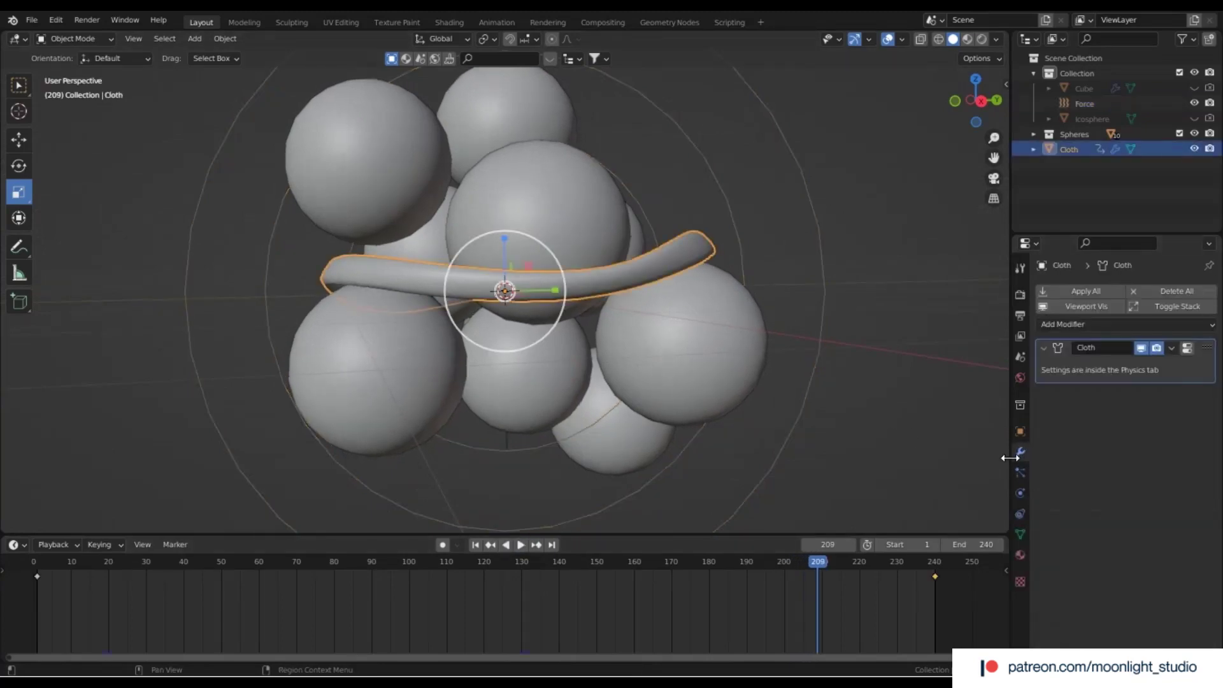
{"action": "left_click", "coordinate": [1063, 323]}
{"action": "left_click", "coordinate": [938, 586]}
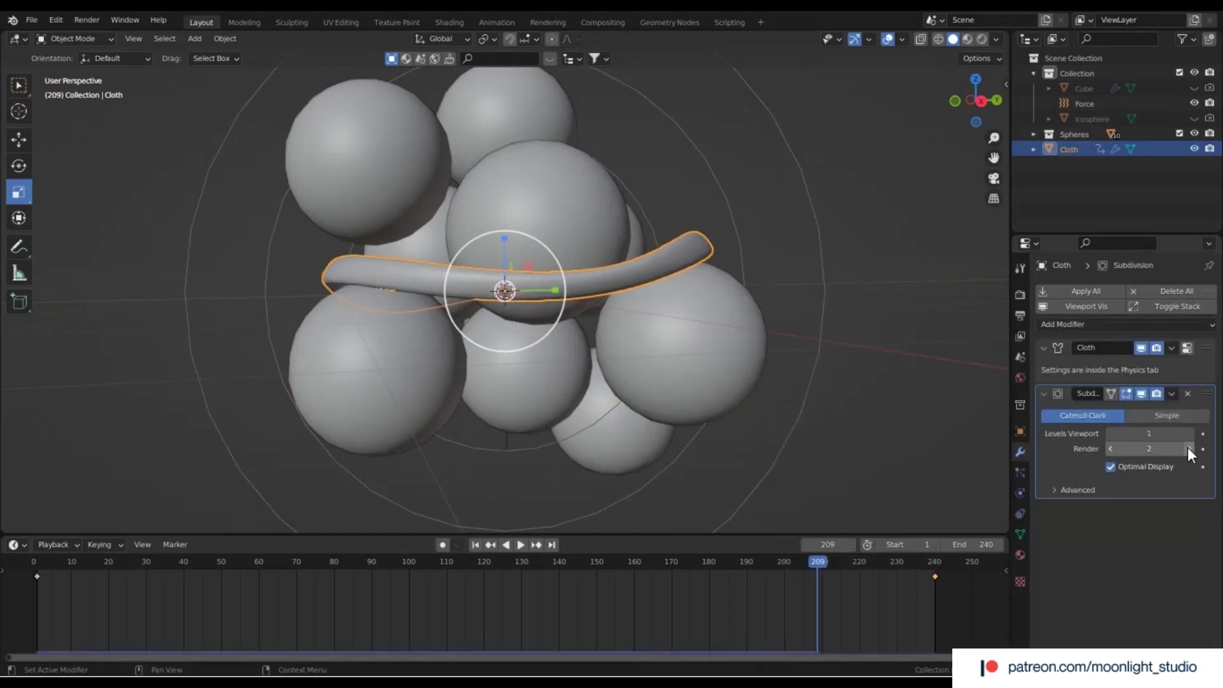
{"action": "left_click", "coordinate": [1189, 434]}
{"action": "left_click", "coordinate": [772, 511]}
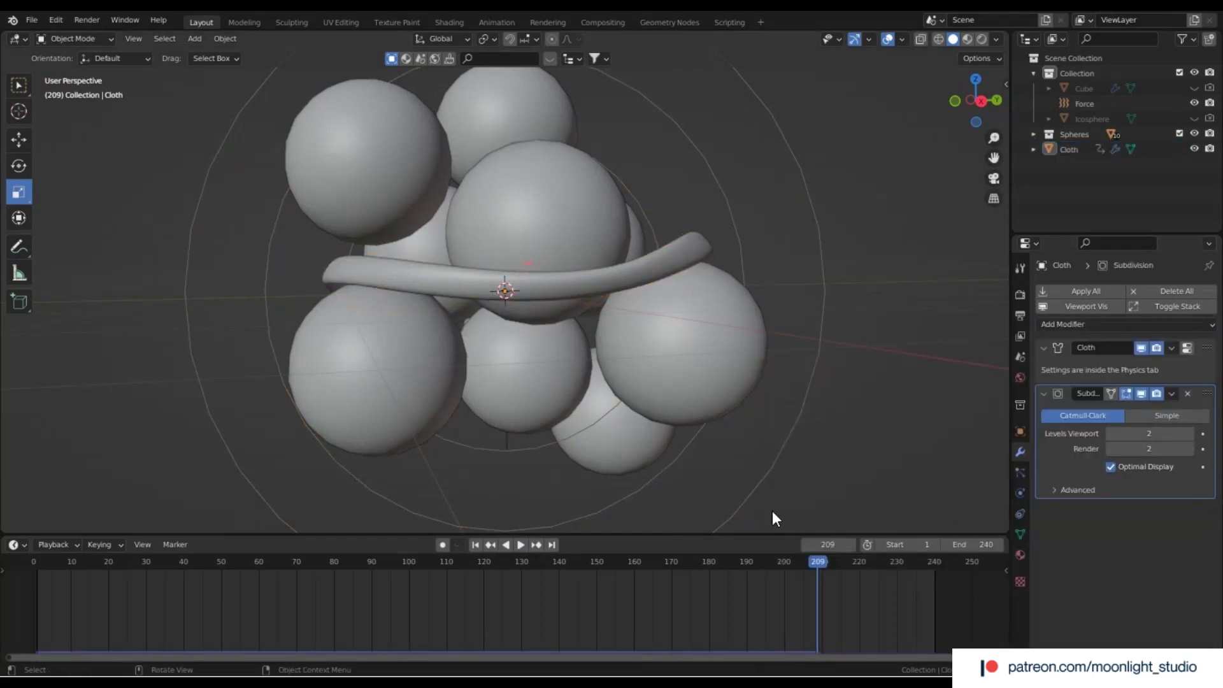
Play a few more frames to examine the subdivided ring against the spheres, and return to the first frame
{"action": "left_click", "coordinate": [521, 544]}
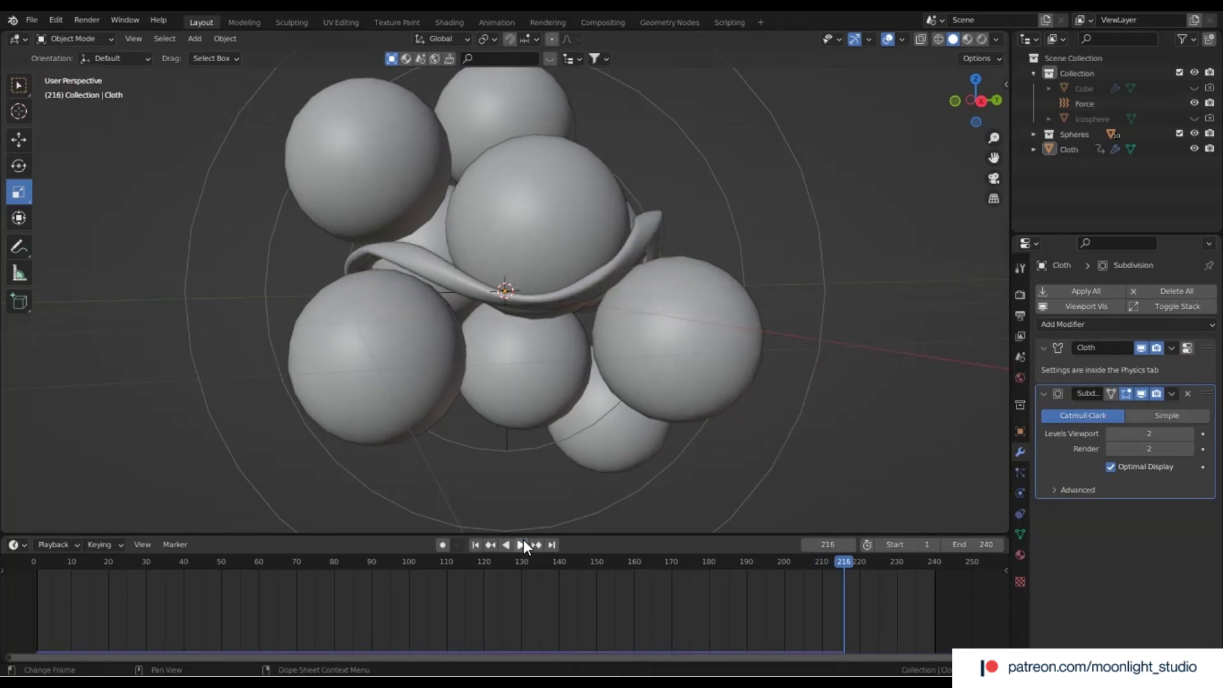
{"action": "left_click_drag", "start_coordinate": [975, 100], "coordinate": [958, 96]}
{"action": "left_click", "coordinate": [475, 545]}
{"action": "scroll", "coordinate": [600, 389], "scroll_direction": "down", "scroll_amount": 5}
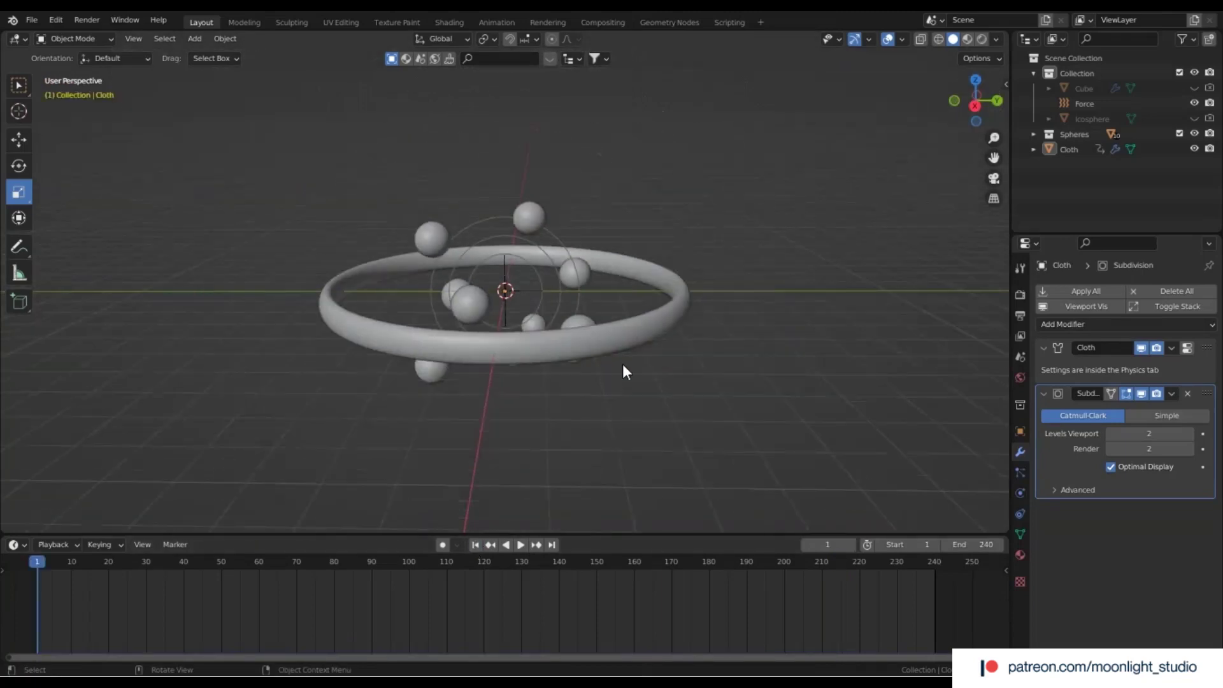
Scale the cloth ring up slightly along the Z axis to make its band taller, and deselect it
{"action": "left_click", "coordinate": [631, 347]}
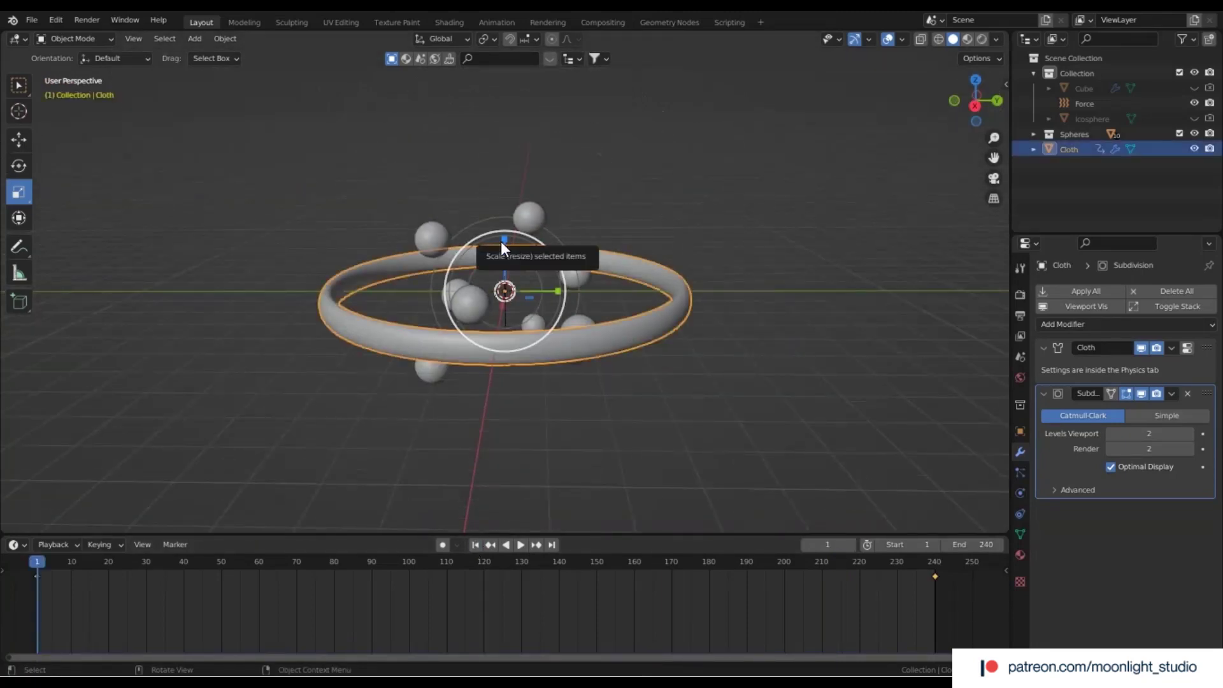
{"action": "left_click_drag", "start_coordinate": [506, 242], "coordinate": [500, 228]}
{"action": "left_click", "coordinate": [589, 418]}
{"action": "scroll", "coordinate": [644, 306], "scroll_direction": "up", "scroll_amount": 3}
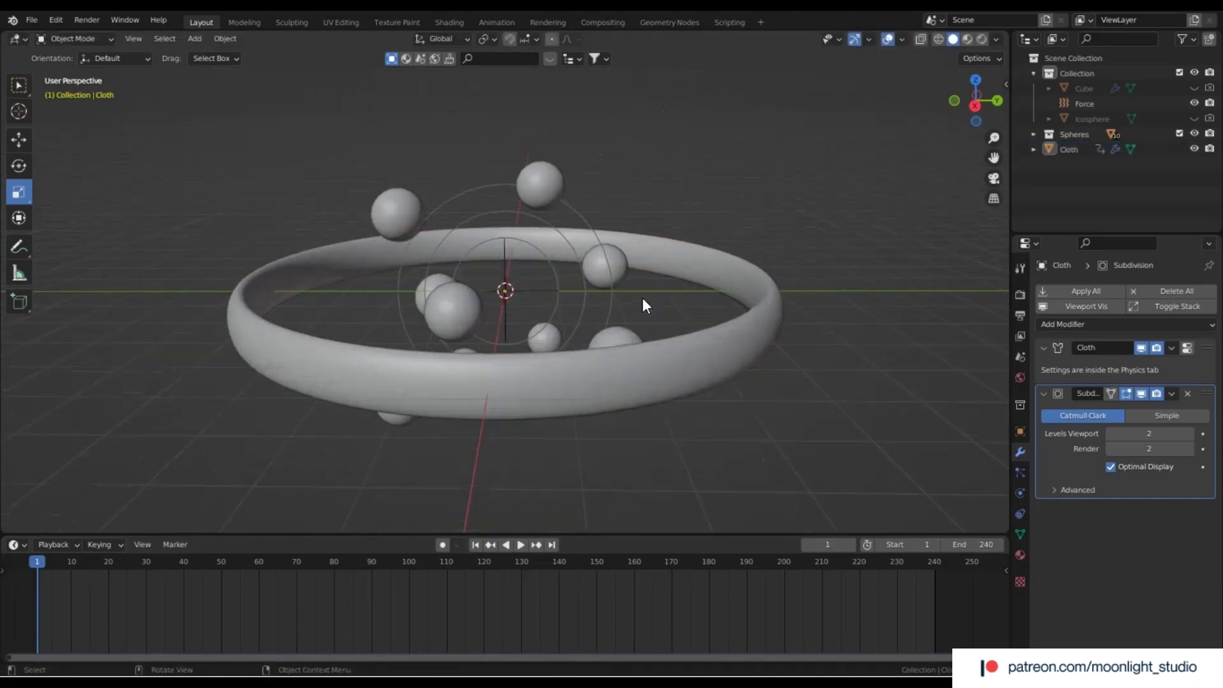
Play the simulation from the first frame to about frame 215 and examine up close how the taller ring tightens around the spheres
{"action": "left_click", "coordinate": [521, 546]}
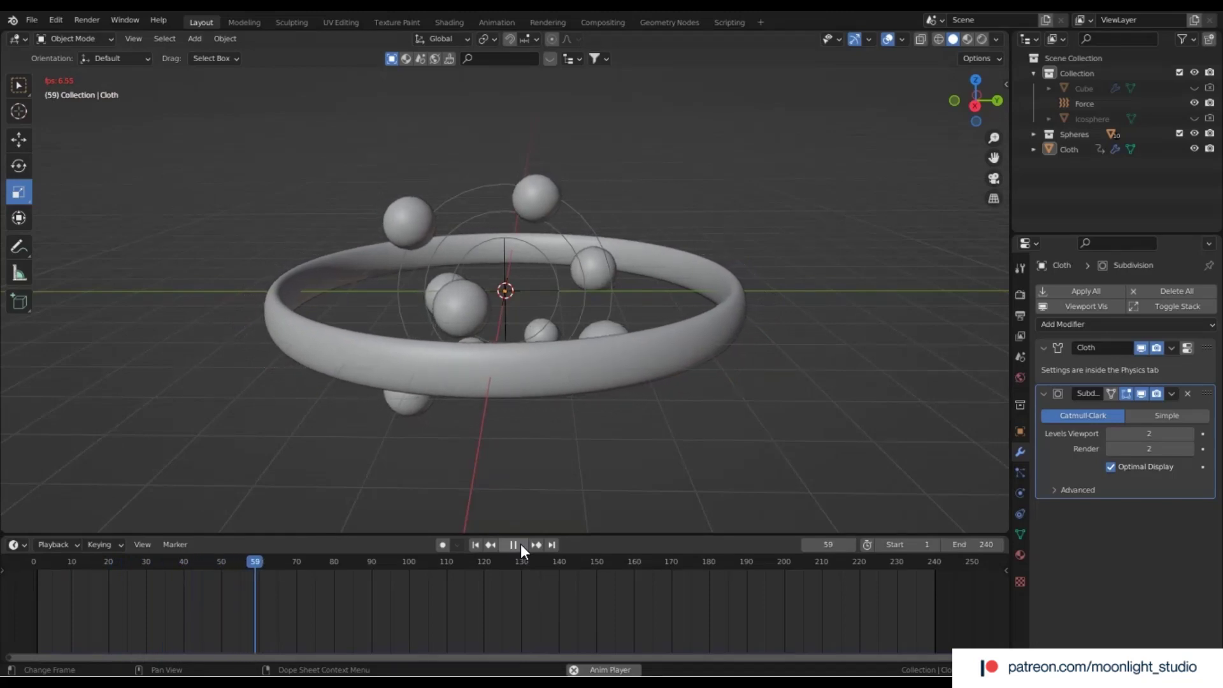
{"action": "scroll", "coordinate": [529, 385], "scroll_direction": "up", "scroll_amount": 3}
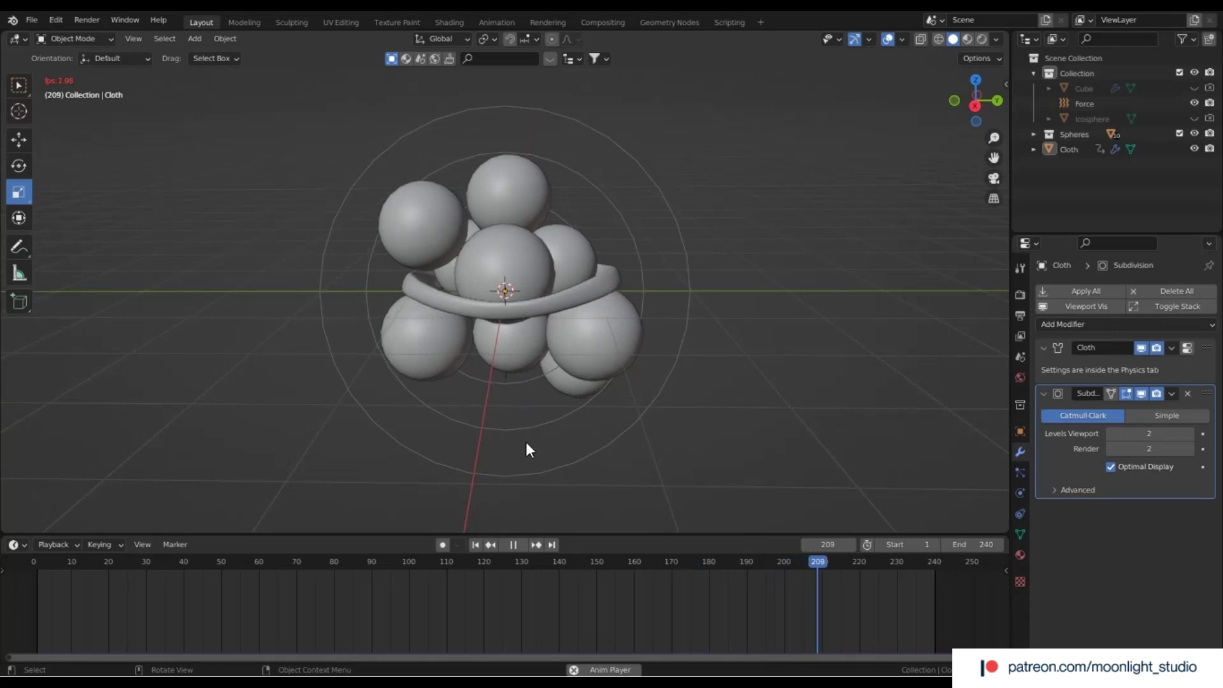
{"action": "left_click", "coordinate": [513, 546]}
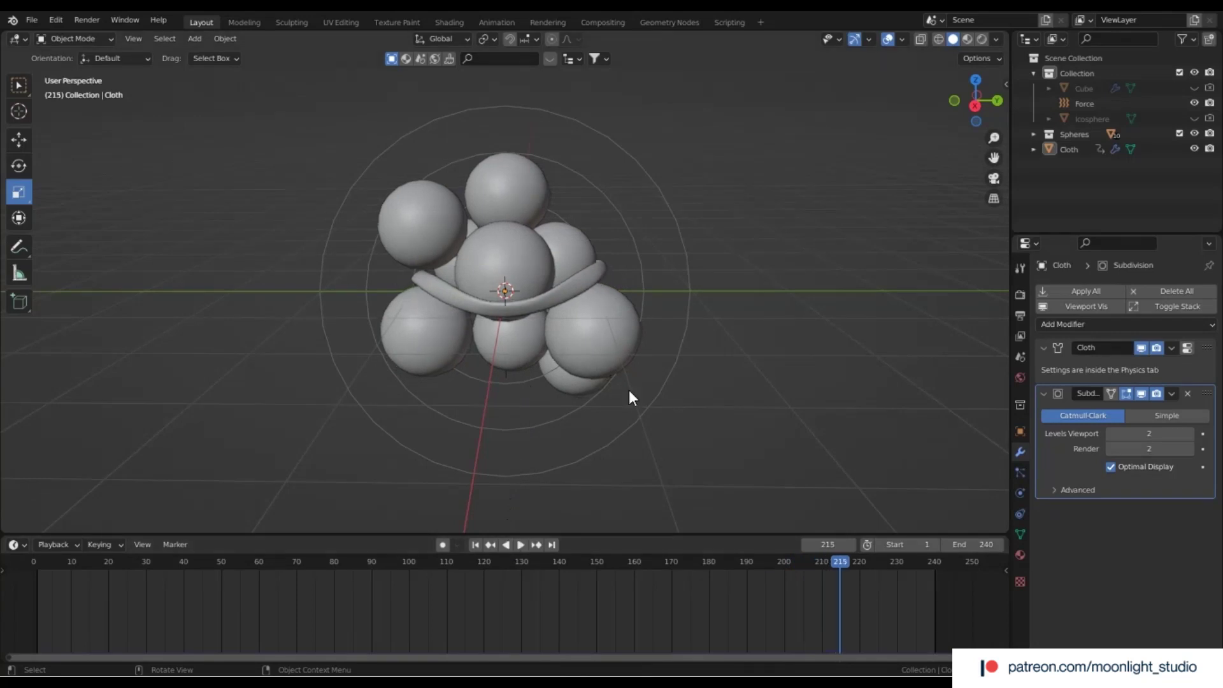
{"action": "left_click", "coordinate": [700, 306]}
{"action": "scroll", "coordinate": [701, 307], "scroll_direction": "up", "scroll_amount": 2}
{"action": "left_click", "coordinate": [923, 305]}
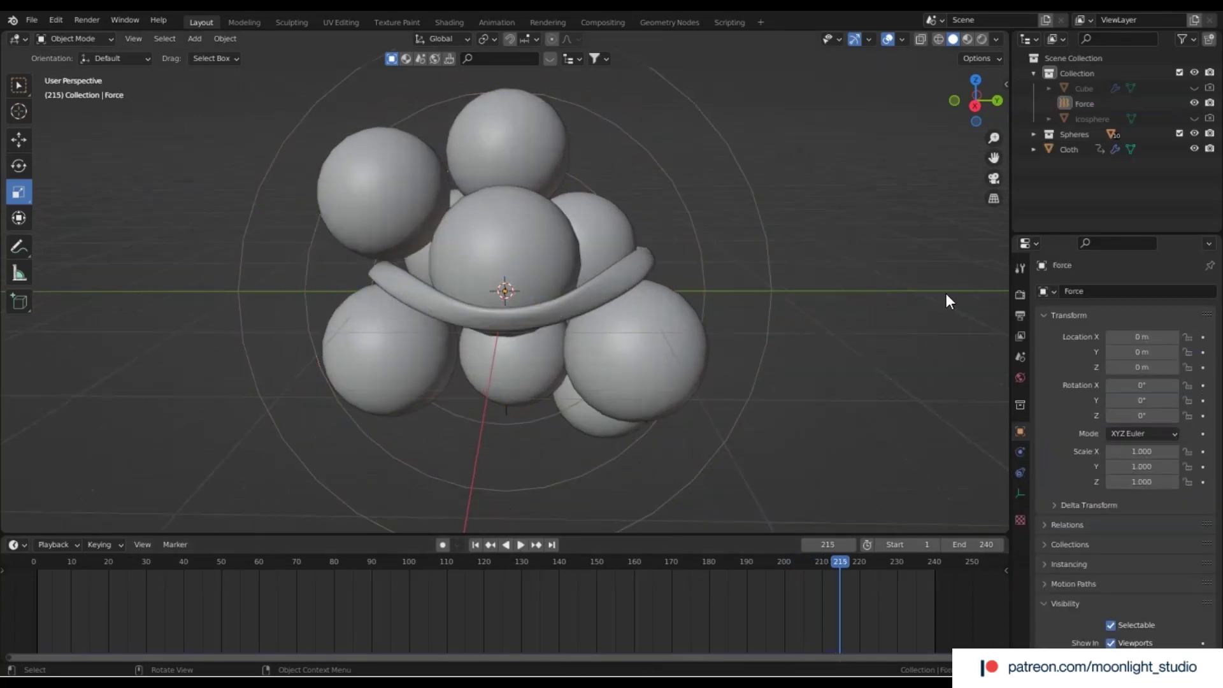
{"action": "scroll", "coordinate": [900, 402], "scroll_direction": "down", "scroll_amount": 1}
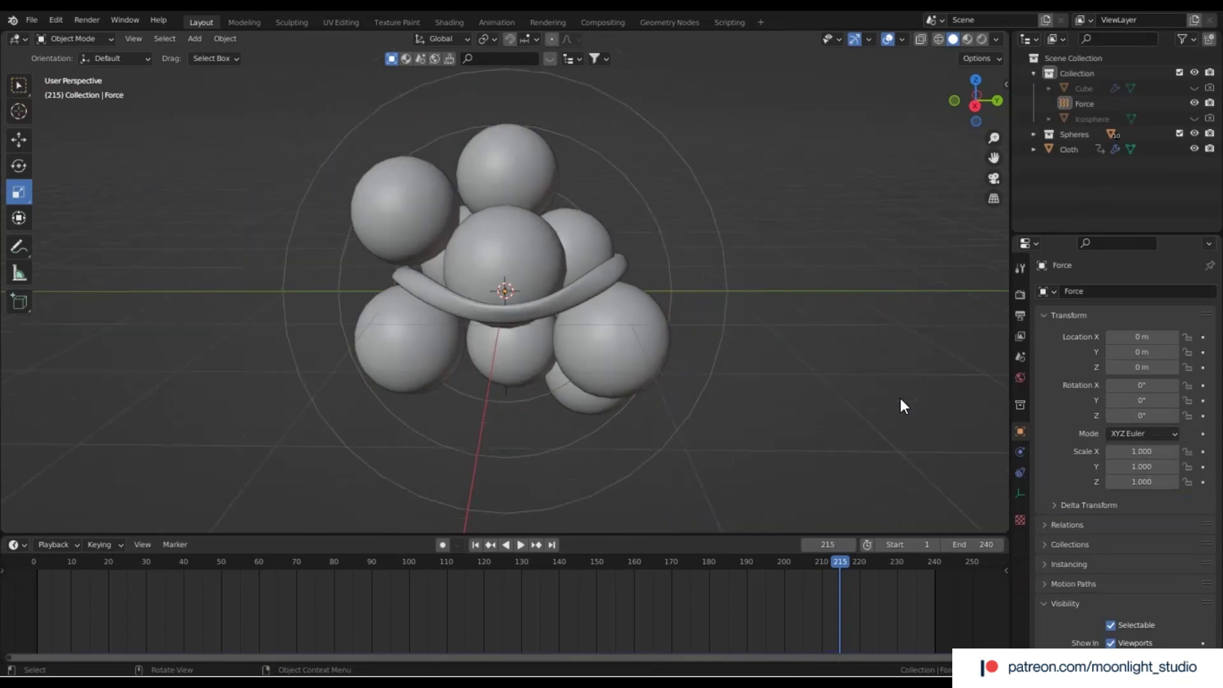
{"action": "scroll", "coordinate": [909, 369], "scroll_direction": "down", "scroll_amount": 2}
{"action": "scroll", "coordinate": [911, 367], "scroll_direction": "up", "scroll_amount": 4}
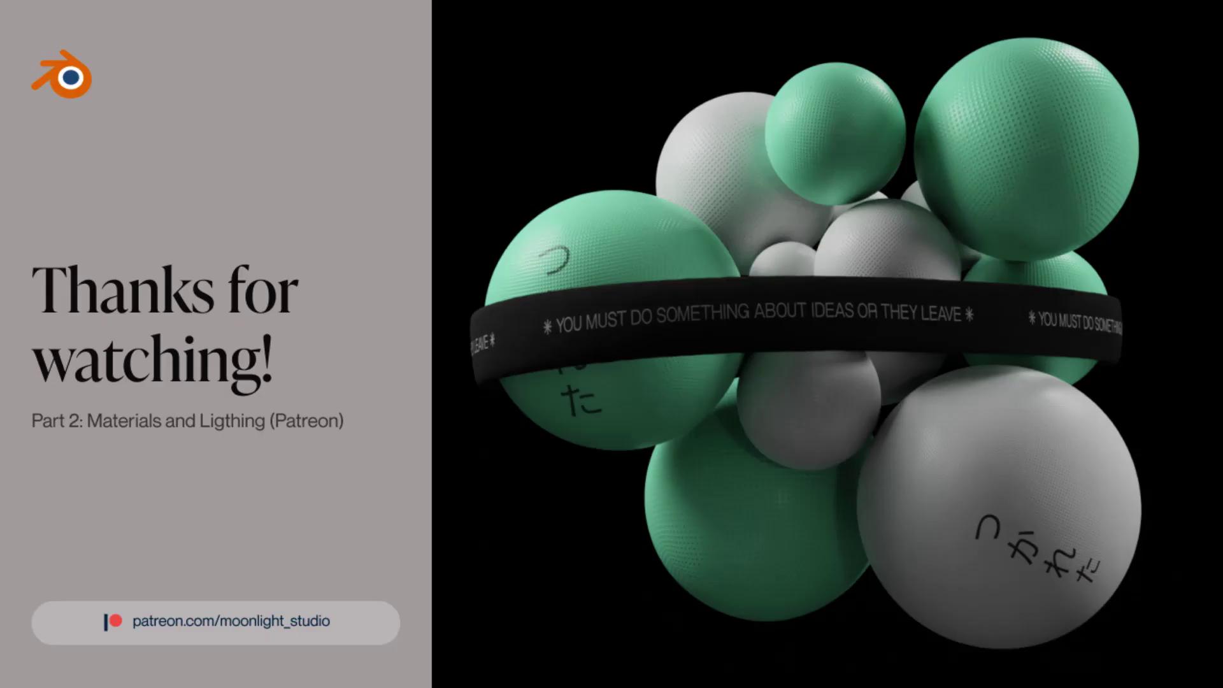